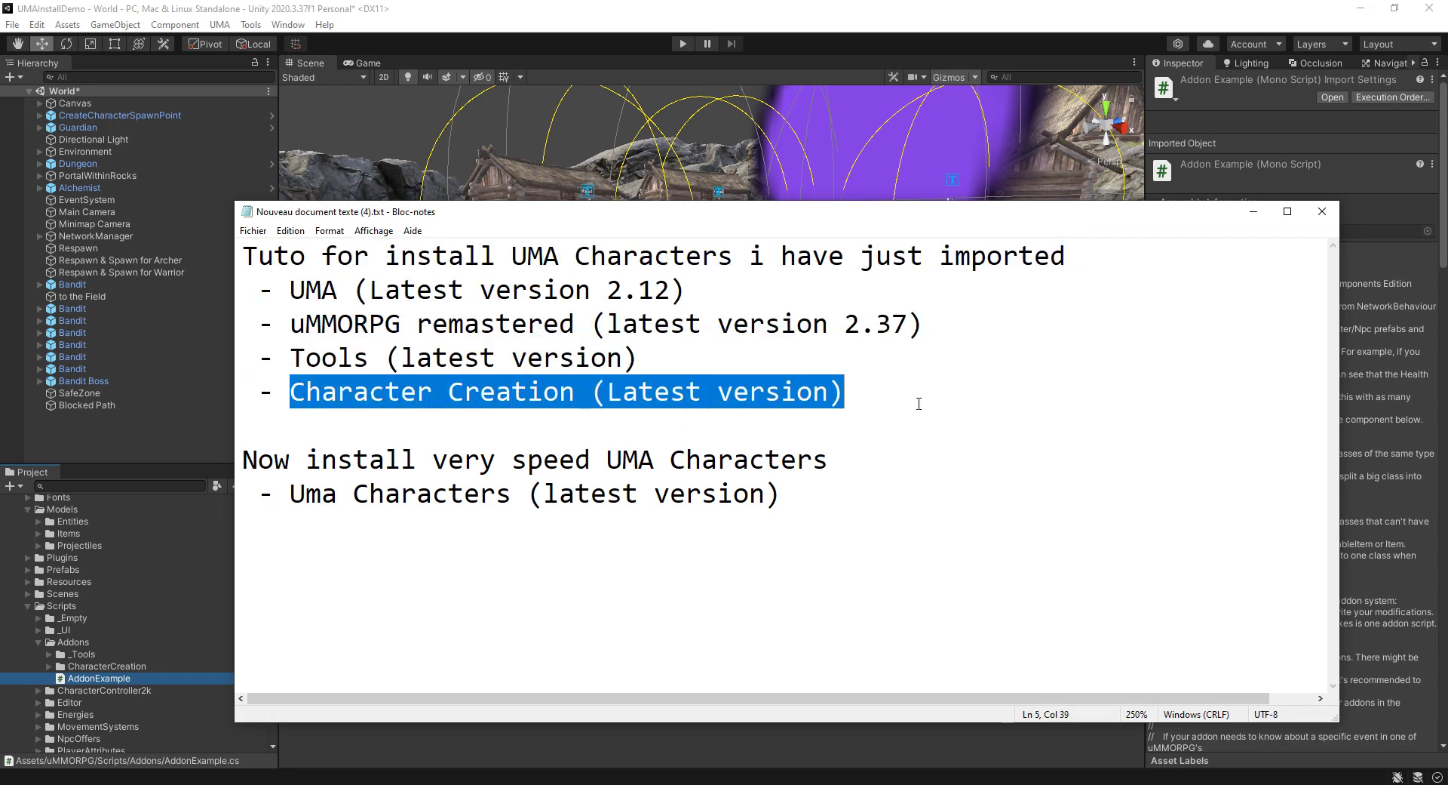
Switch to Unity and import all contents of the UmaCharacters.2020.3.37-37.1 package into the project.
drag(259, 461, 813, 462)
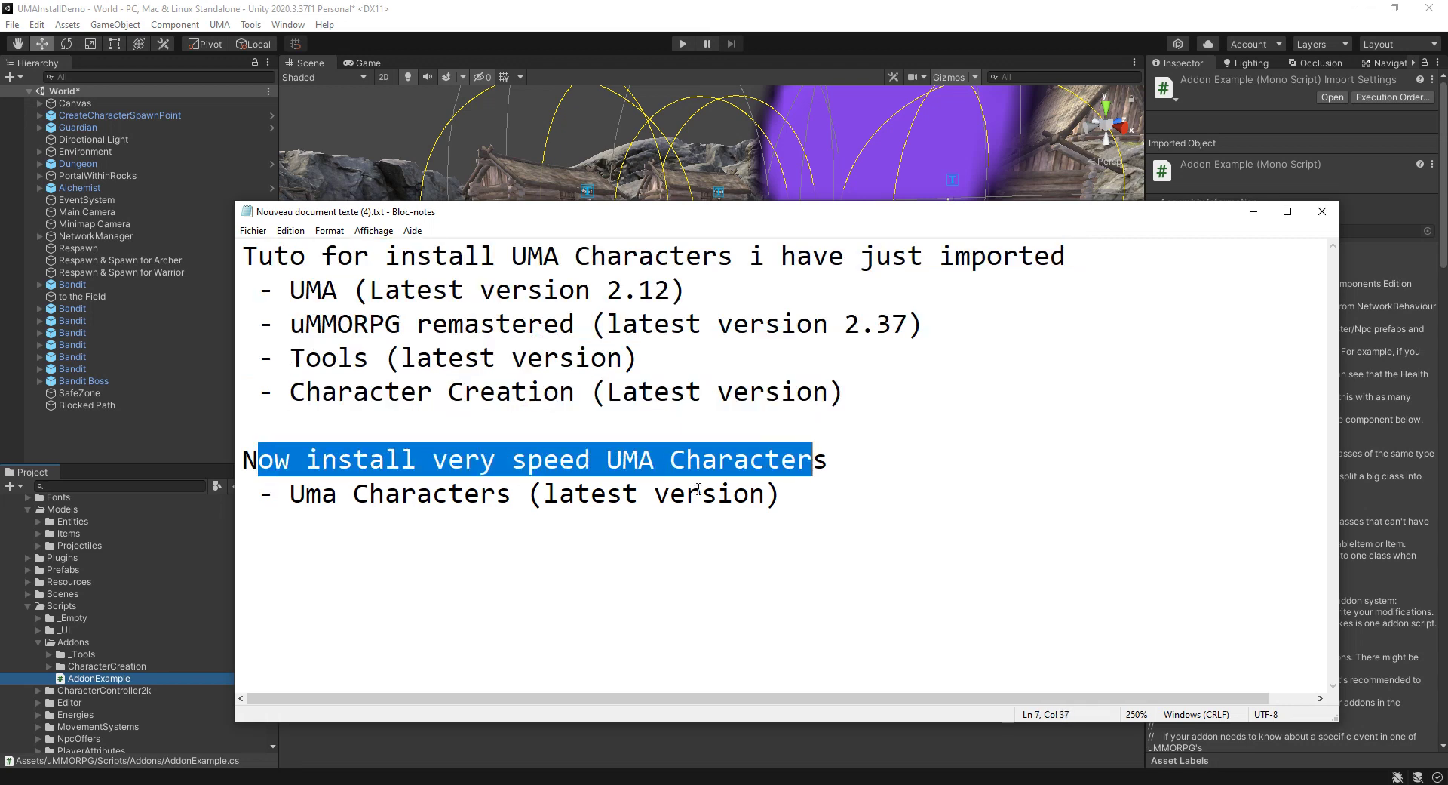
drag(292, 499, 394, 548)
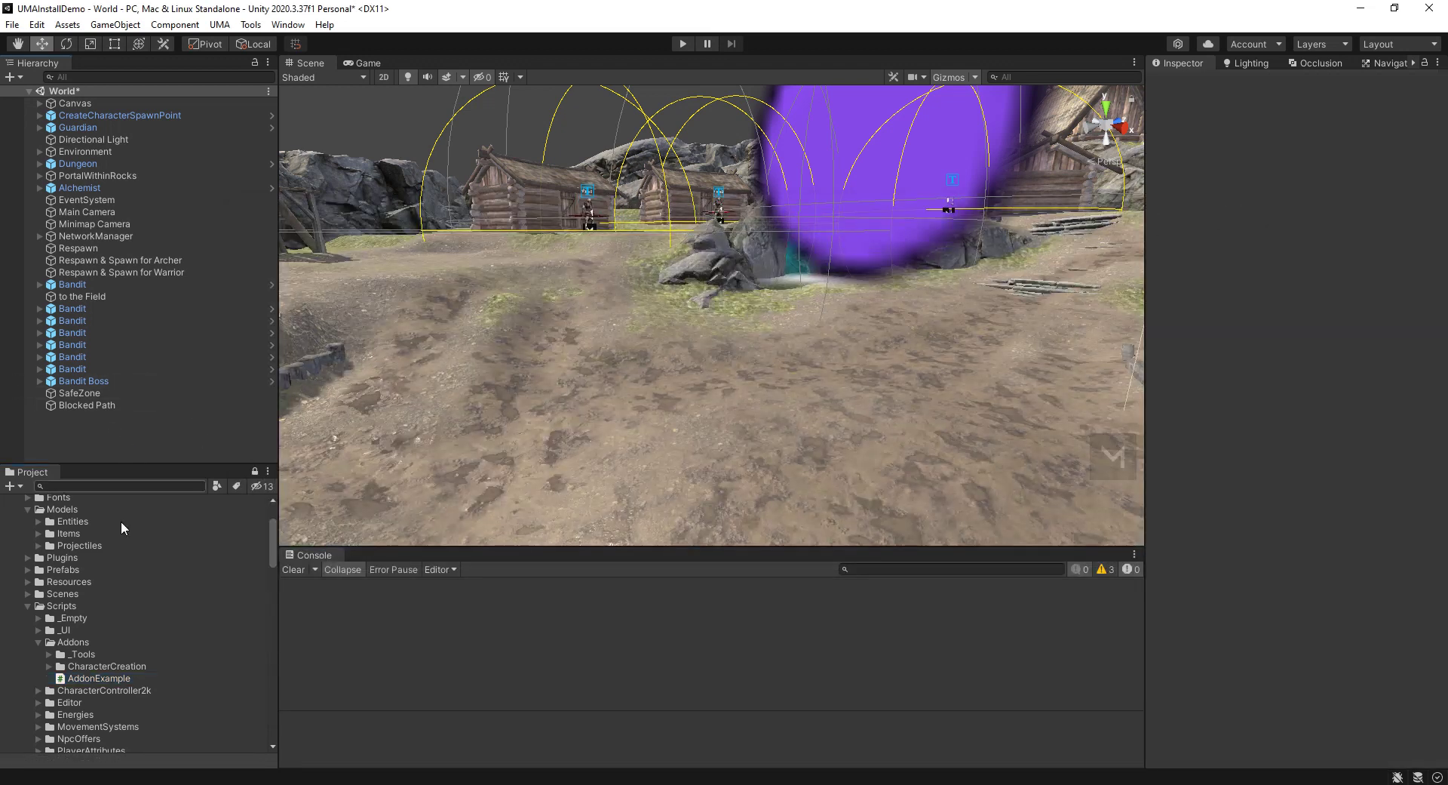
right_click(99, 653)
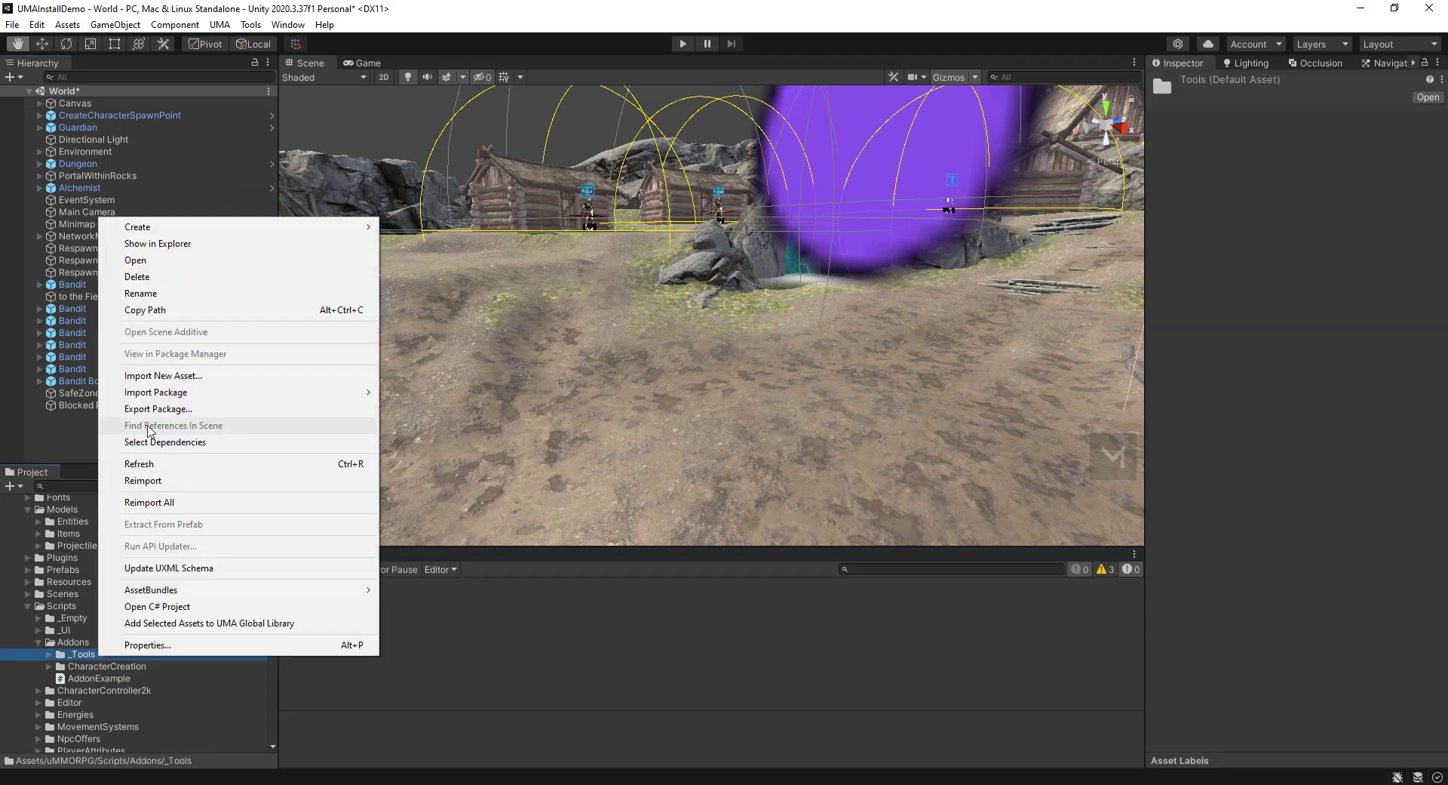
mouse_move(172, 399)
click(441, 392)
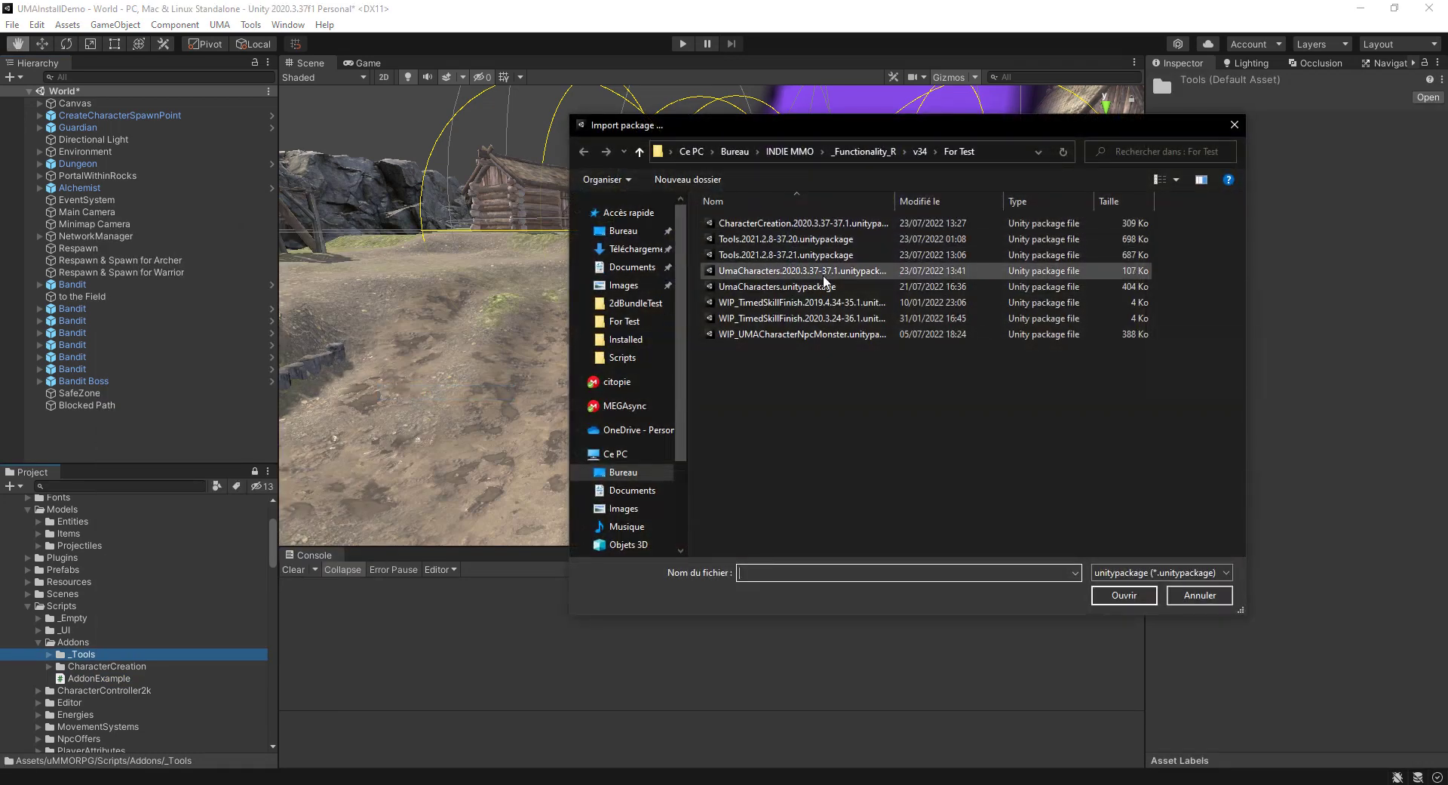
double_click(809, 276)
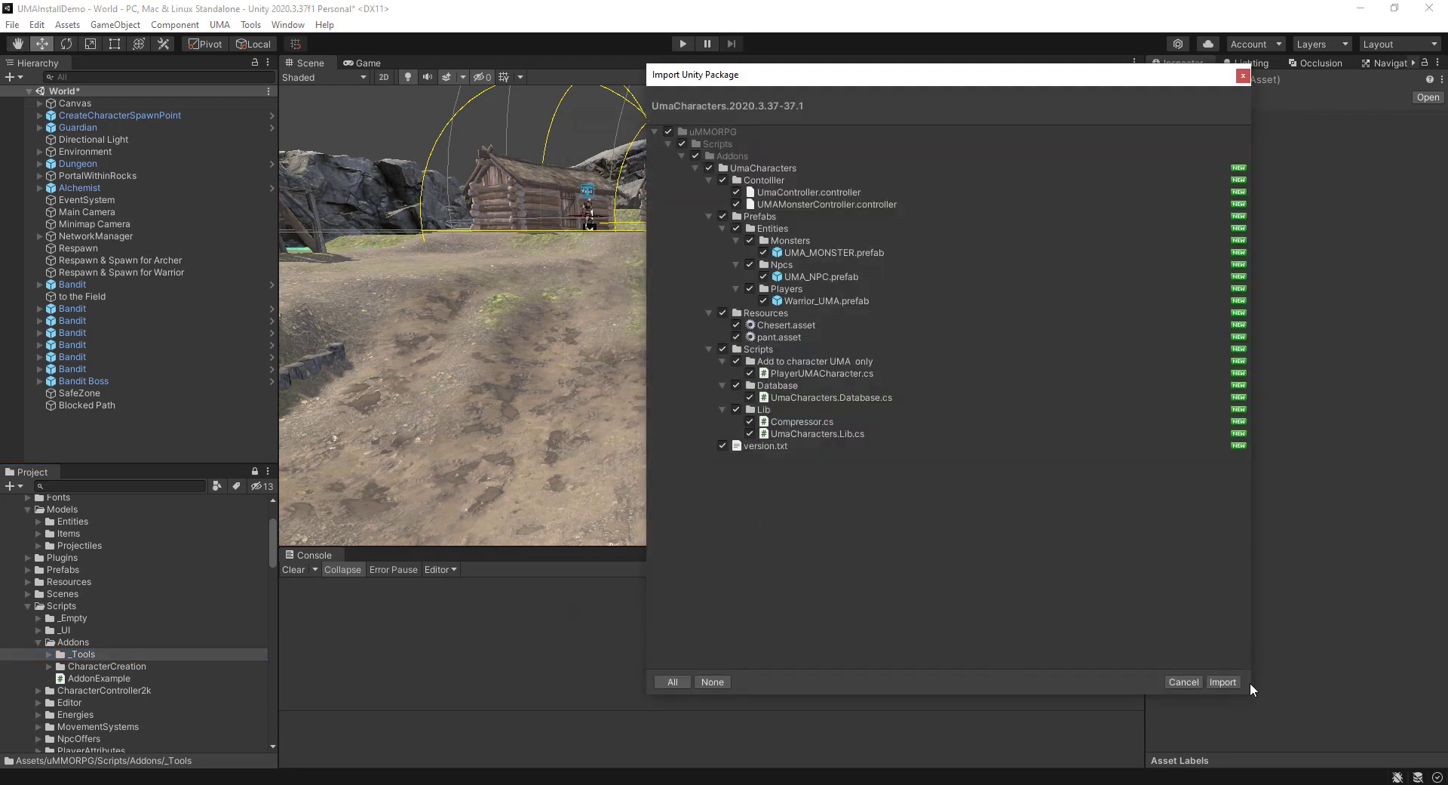
click(1224, 684)
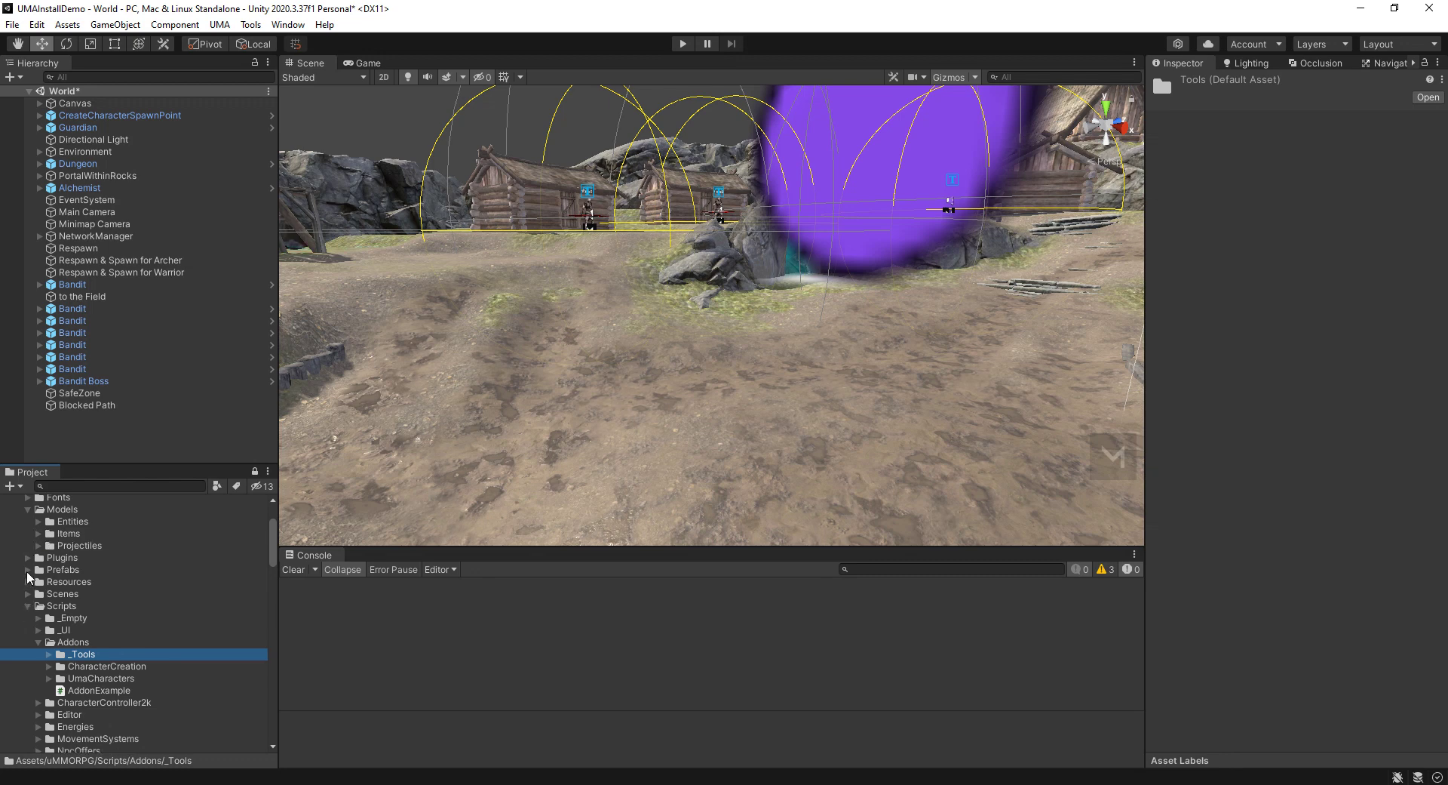
Open the Blacksmiths Sword prefab from the ItemModels prefabs folder and frame its child object in the scene view.
click(28, 570)
double_click(106, 667)
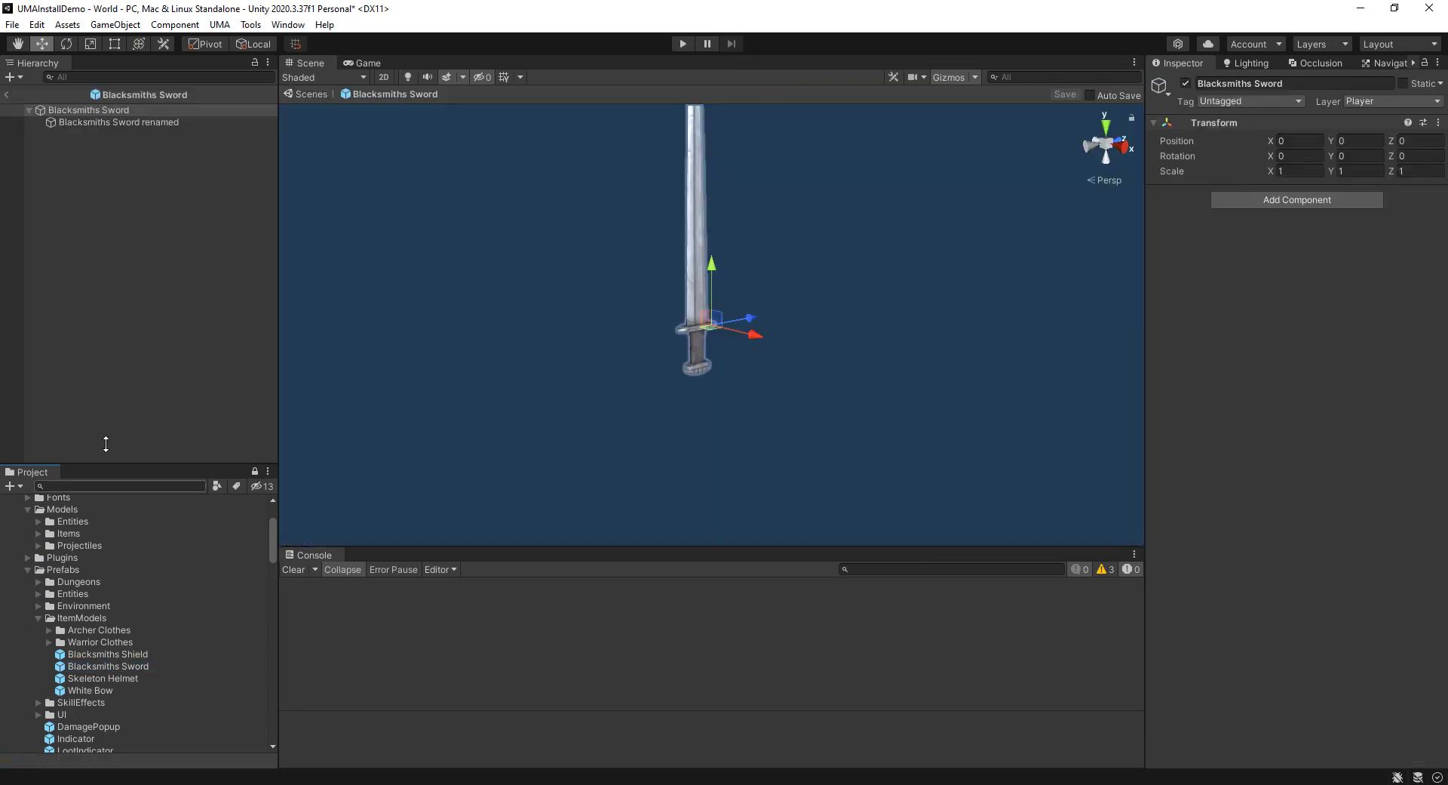
click(197, 123)
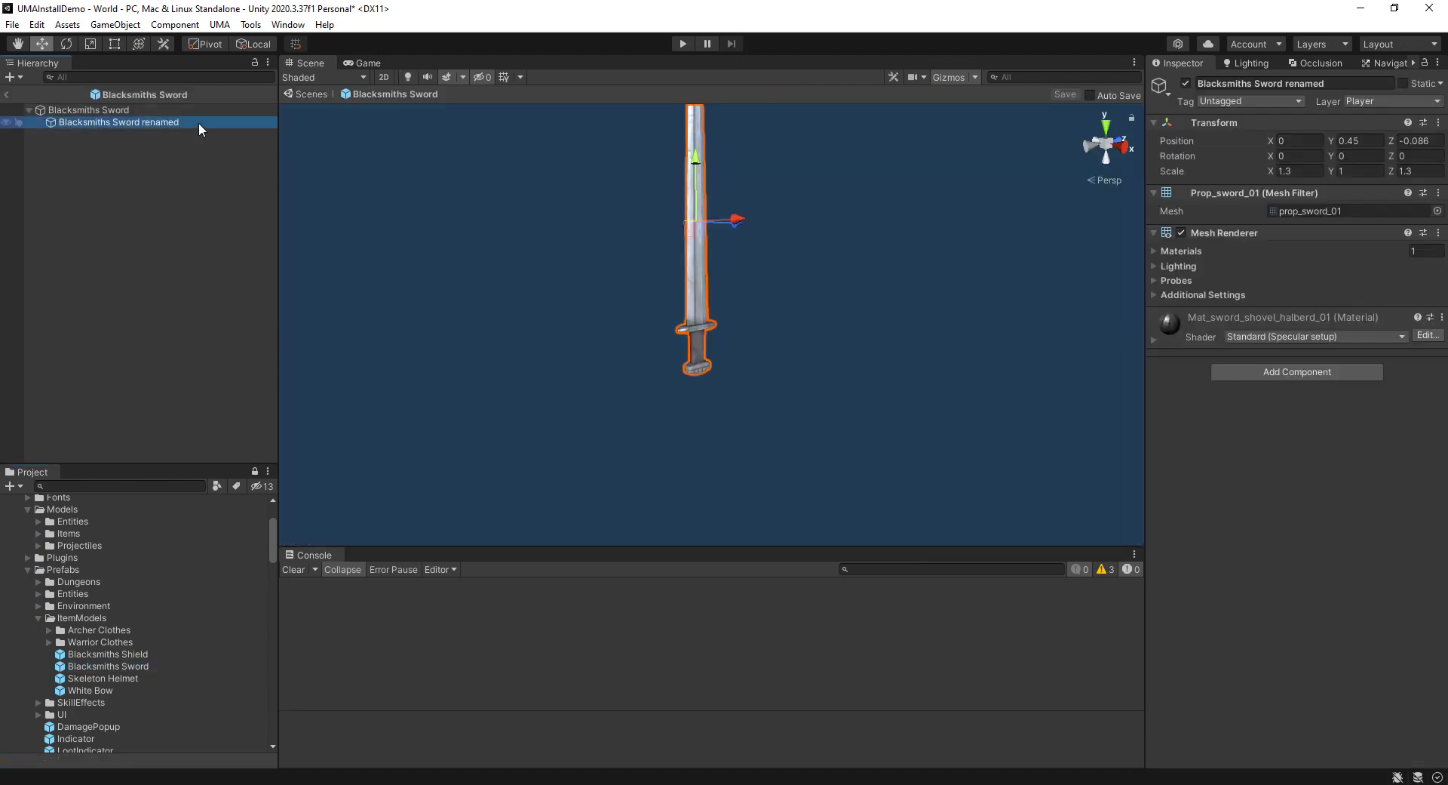
key(f)
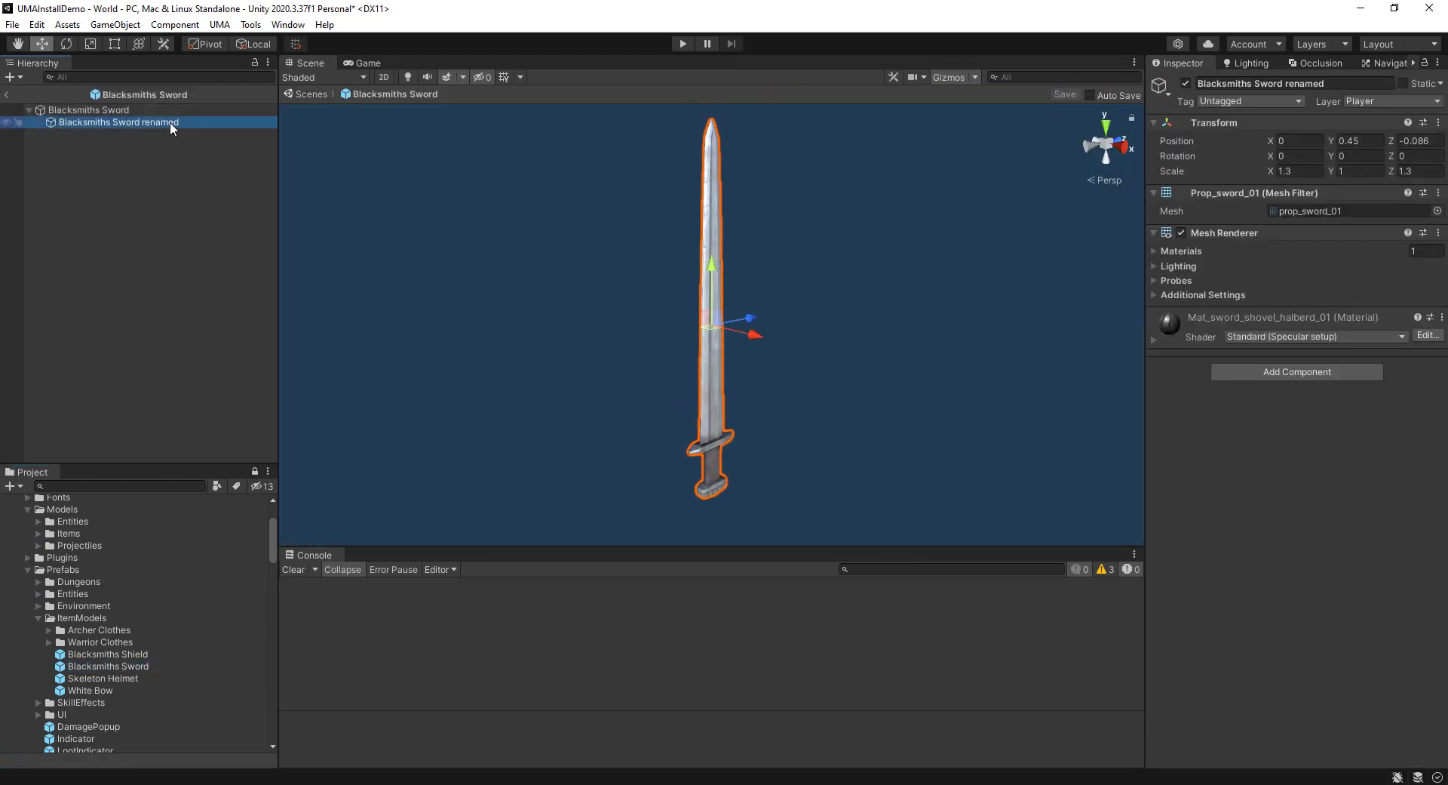
click(187, 112)
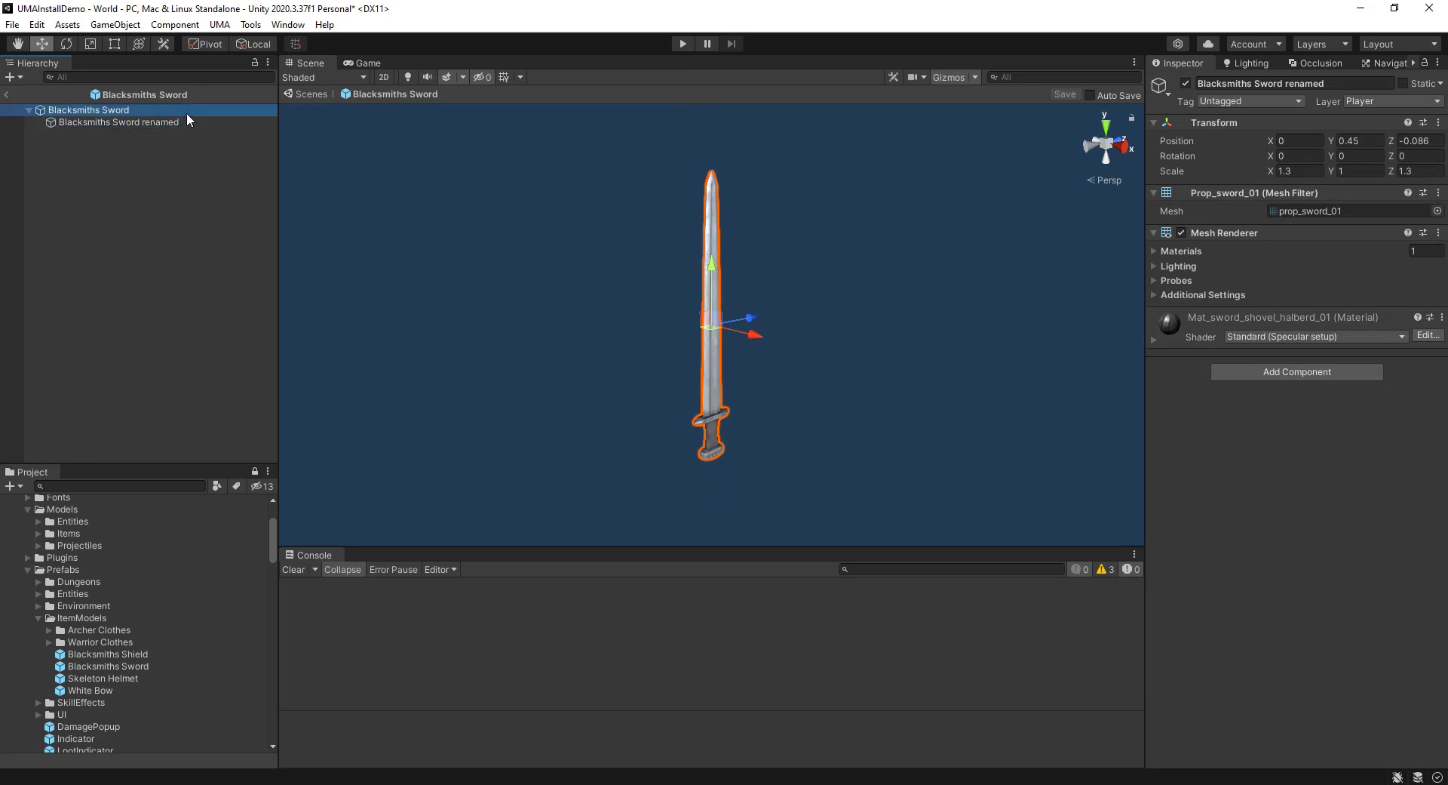
Rename the sword prefab's child object as Blacksmiths Sword, then save the prefab and return to the World scene.
click(170, 121)
click(166, 121)
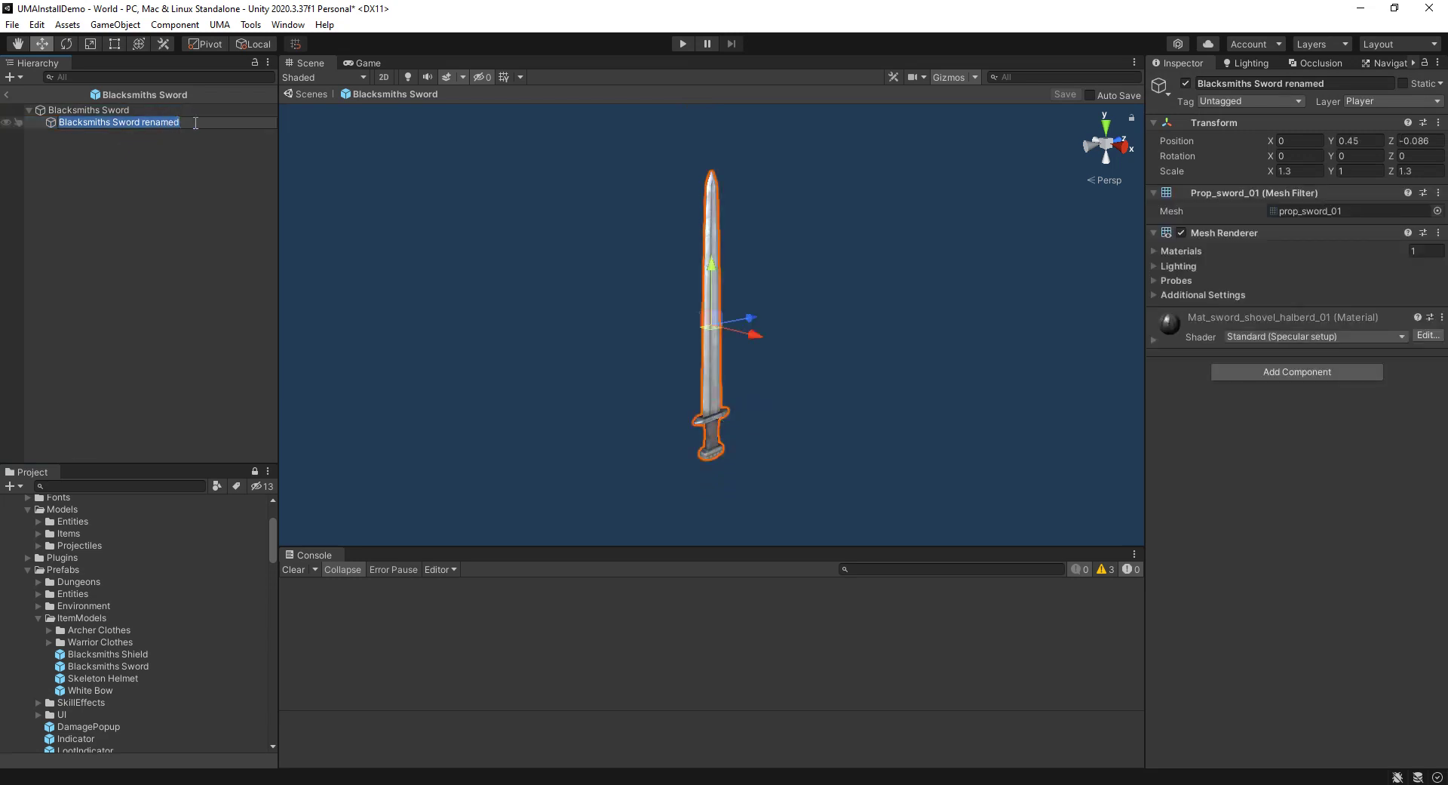
click(195, 123)
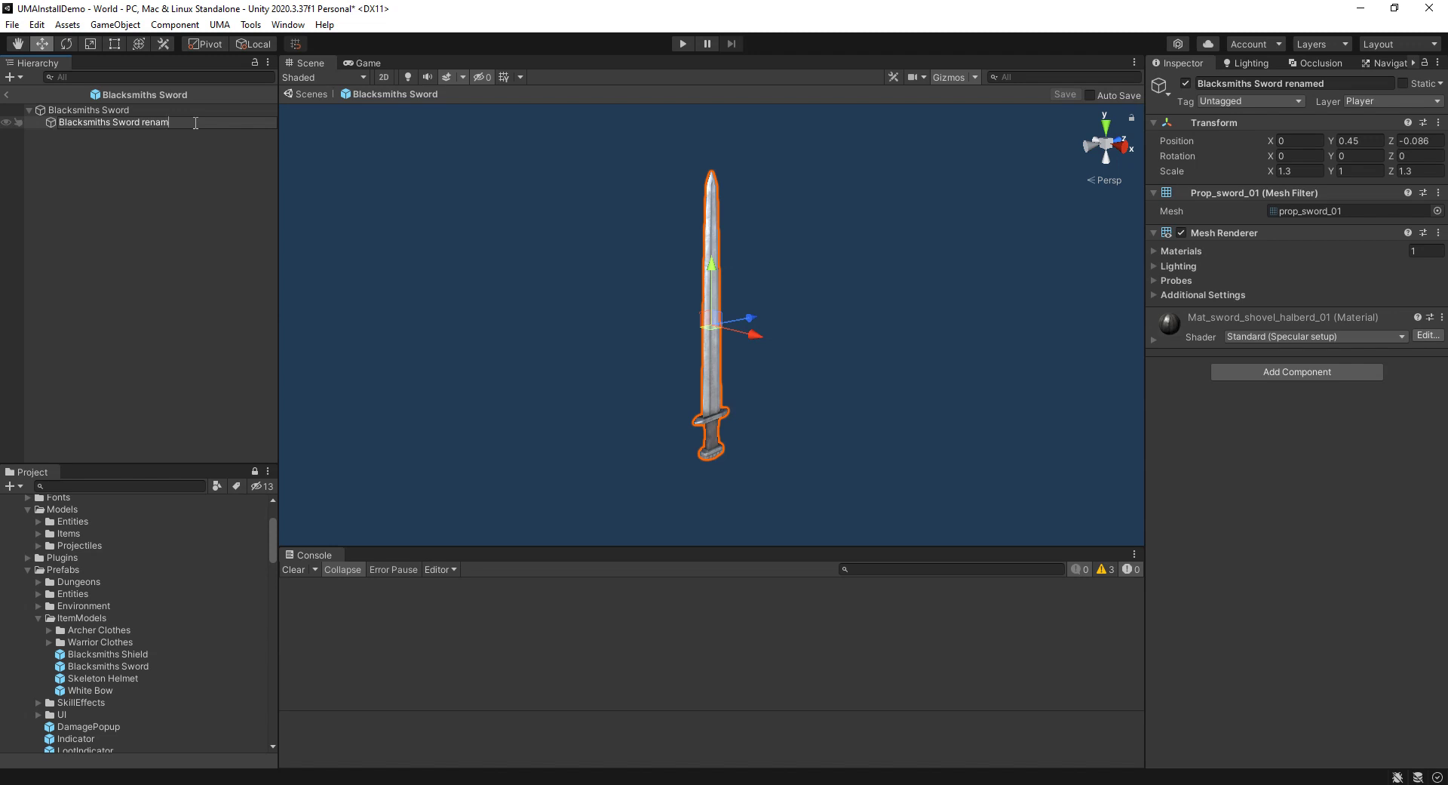
key(BackSpace)
key(BackSpace)
key(BackSpace)
key(BackSpace)
key(Return)
click(144, 154)
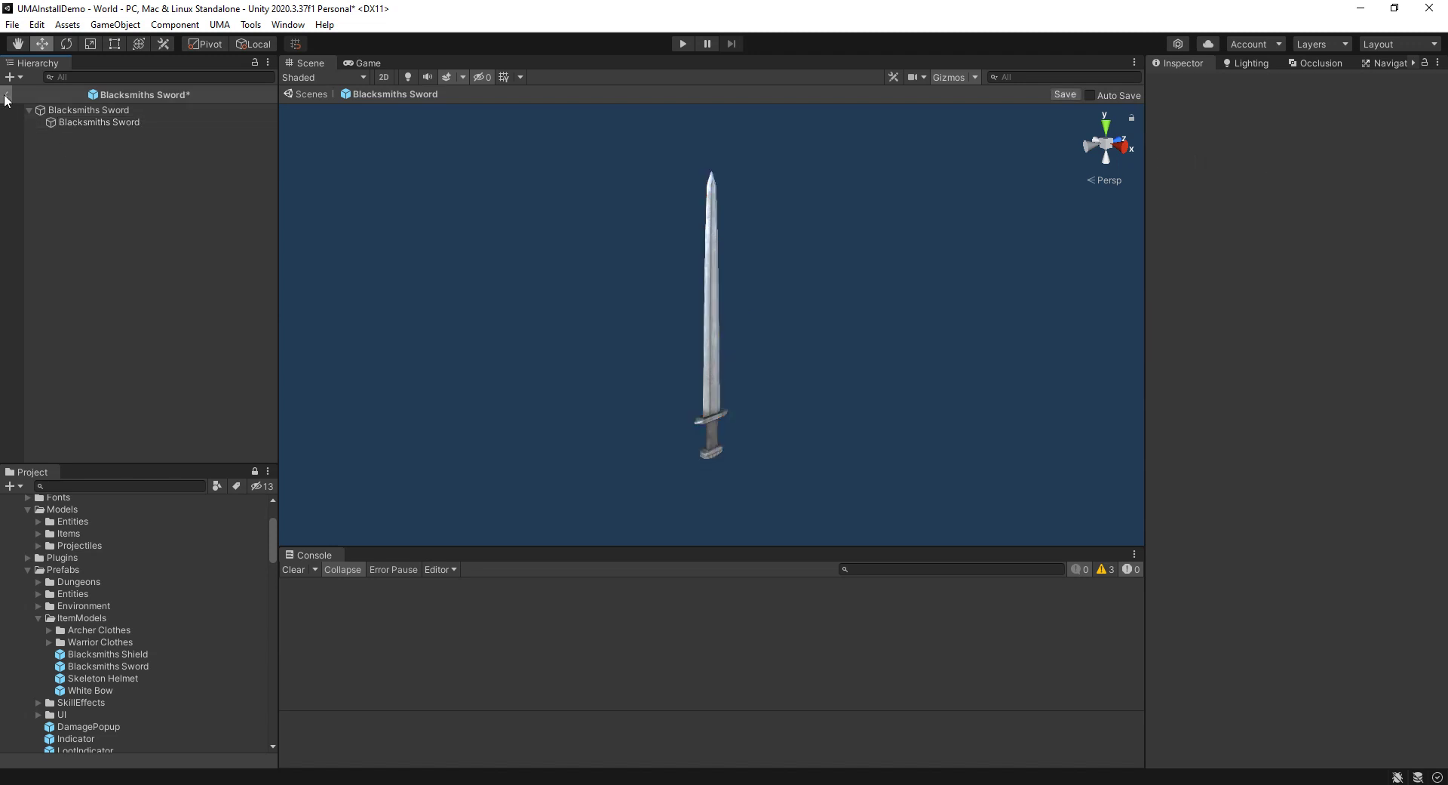
click(6, 94)
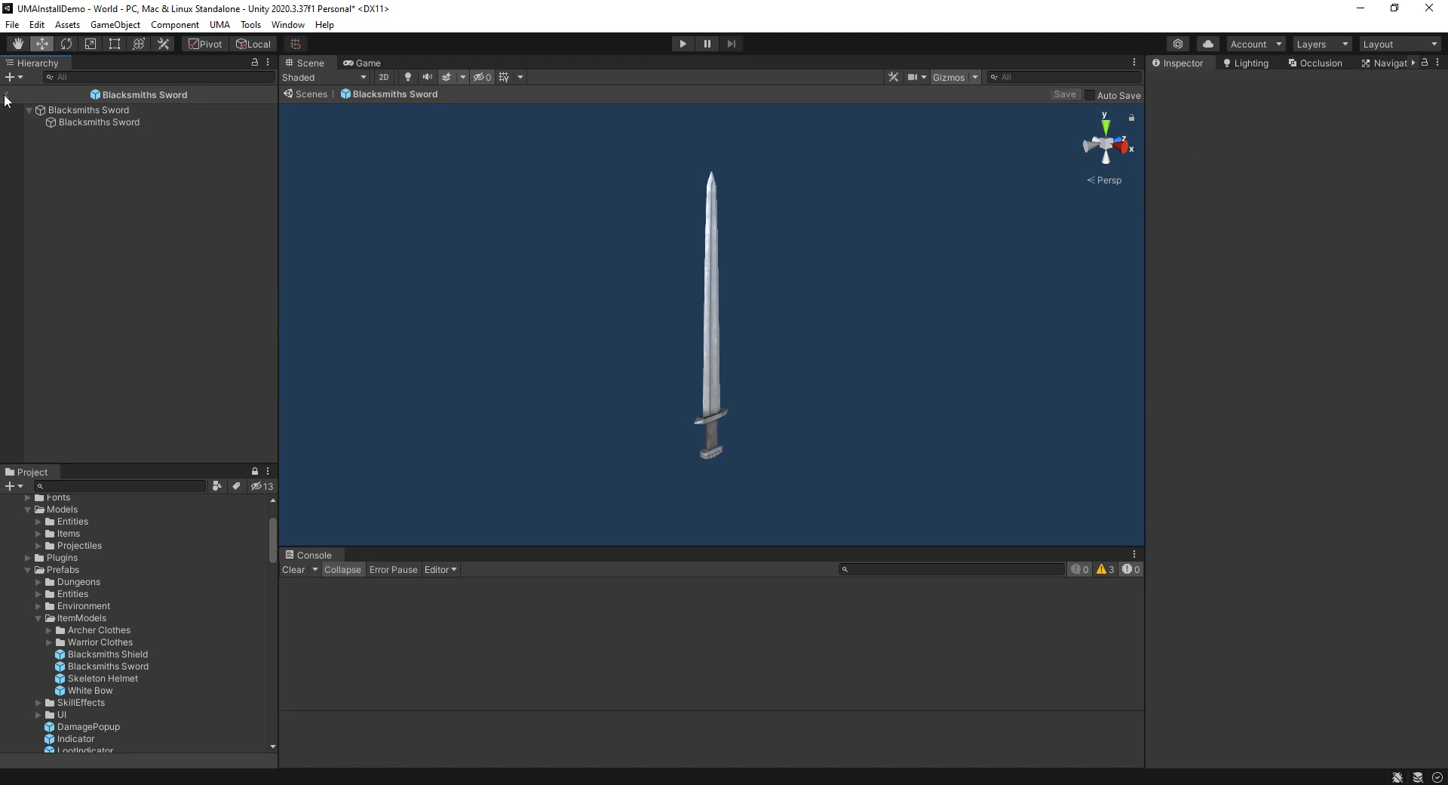
Add UMA_Core to the assembly definition references of the uMMORPG asset in the Scripts folder and apply the change.
scroll(93, 655, down, 5)
scroll(93, 654, down, 15)
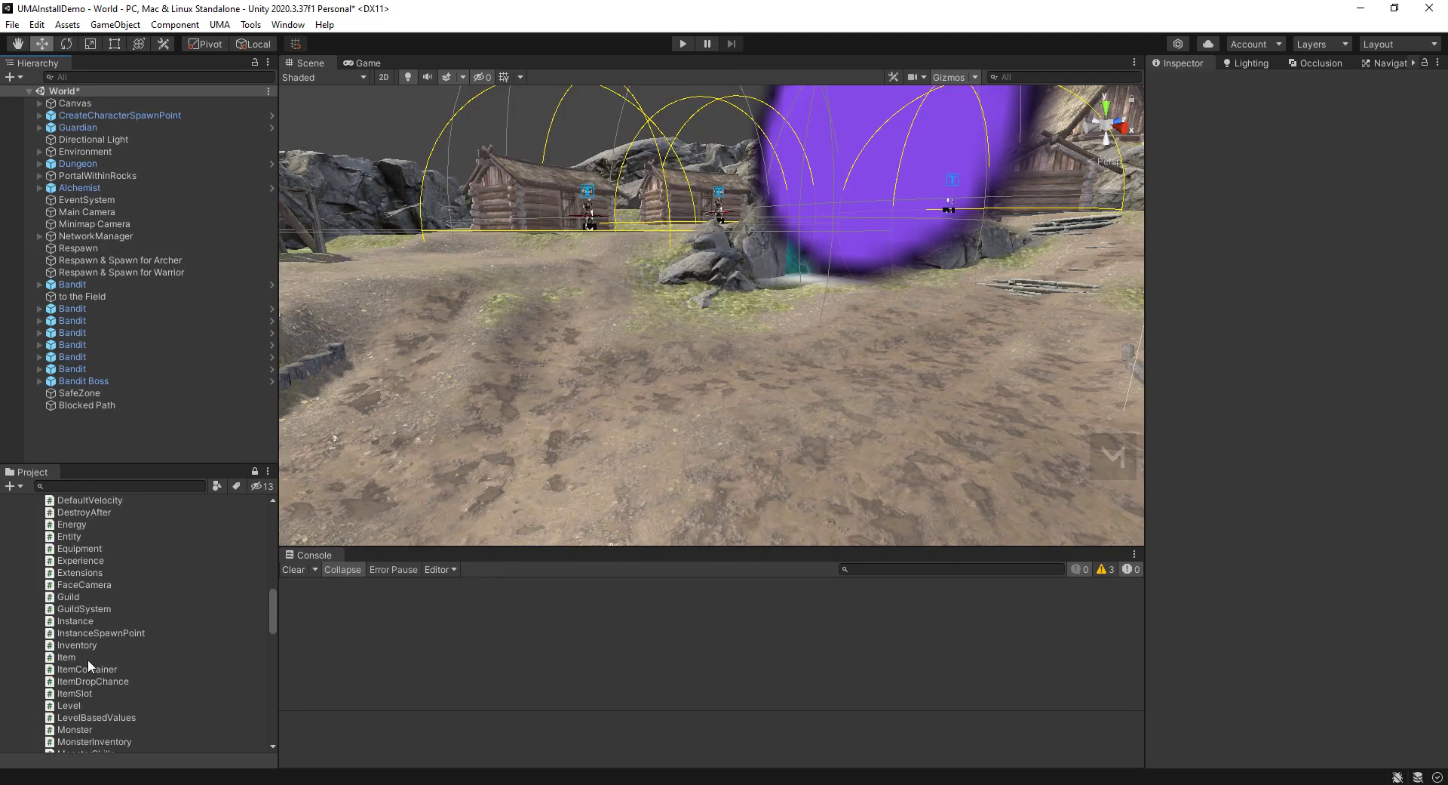
scroll(84, 668, down, 1)
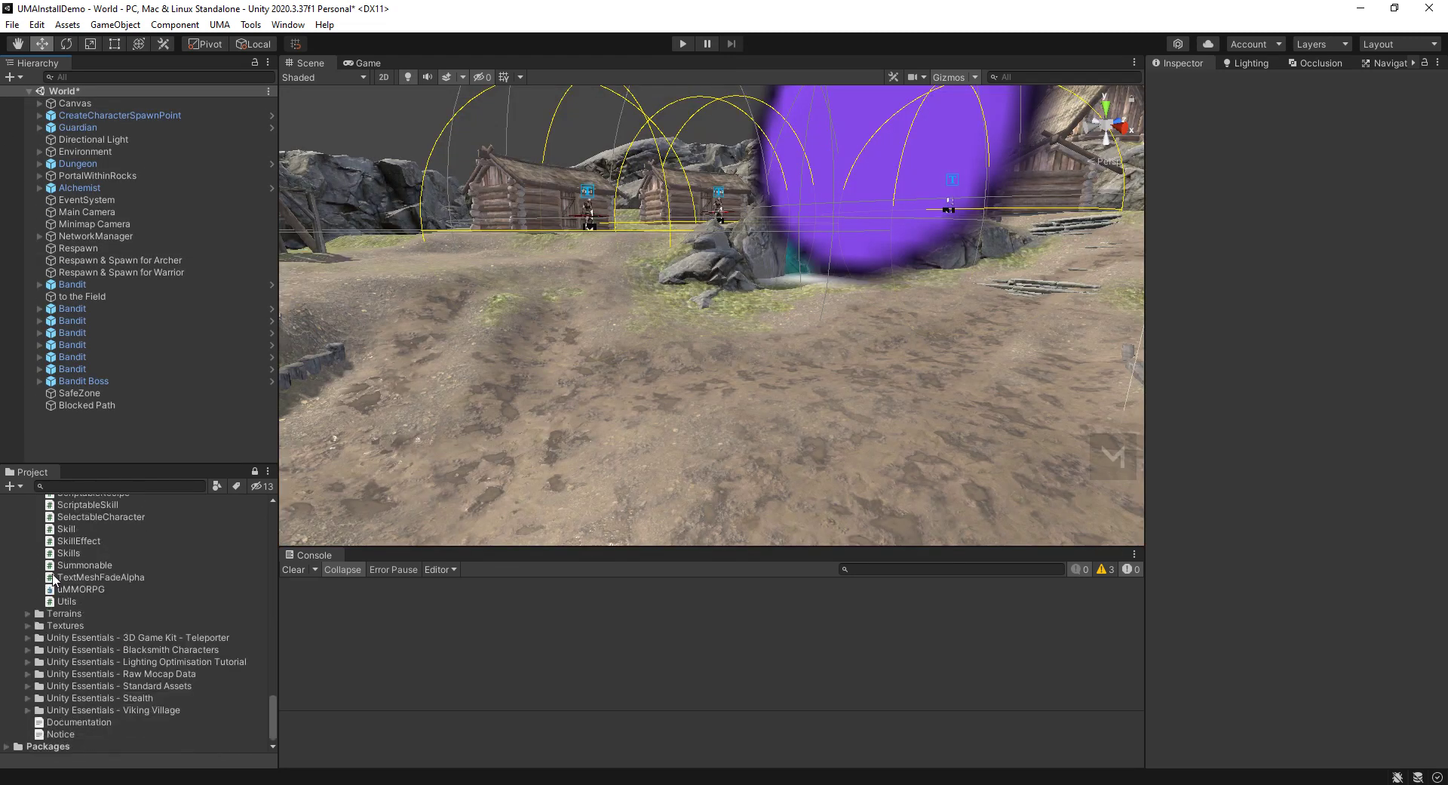
click(82, 589)
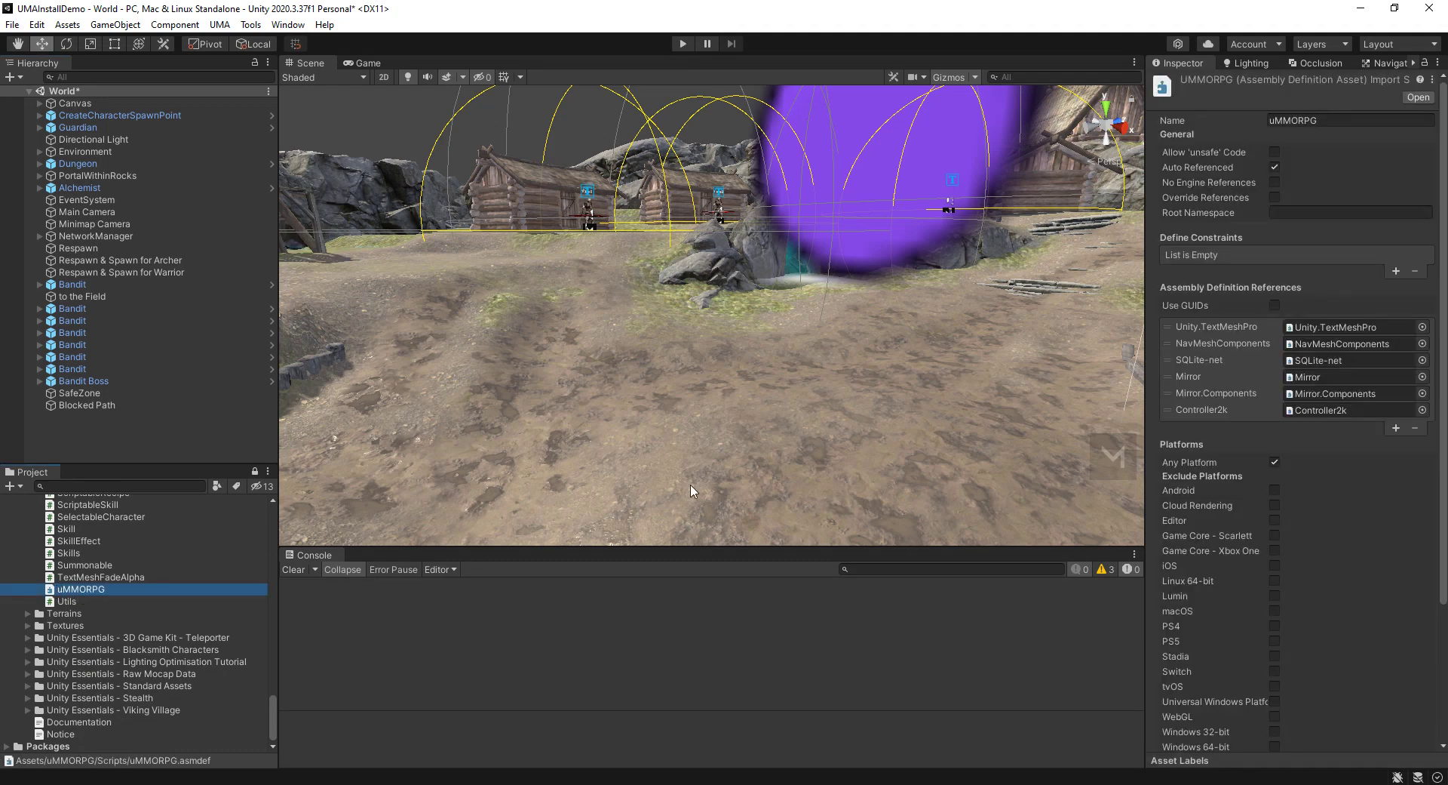
click(1396, 427)
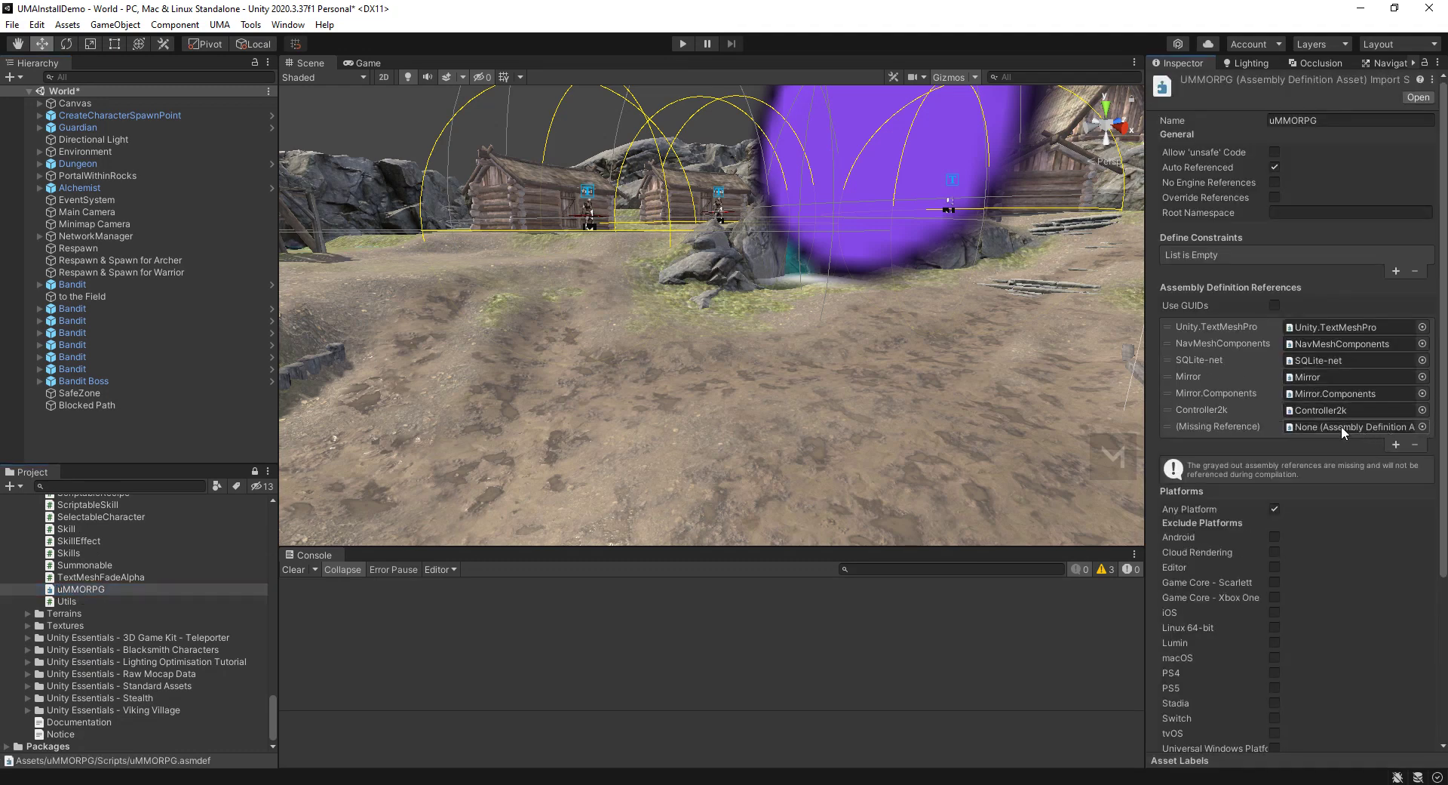
click(1422, 427)
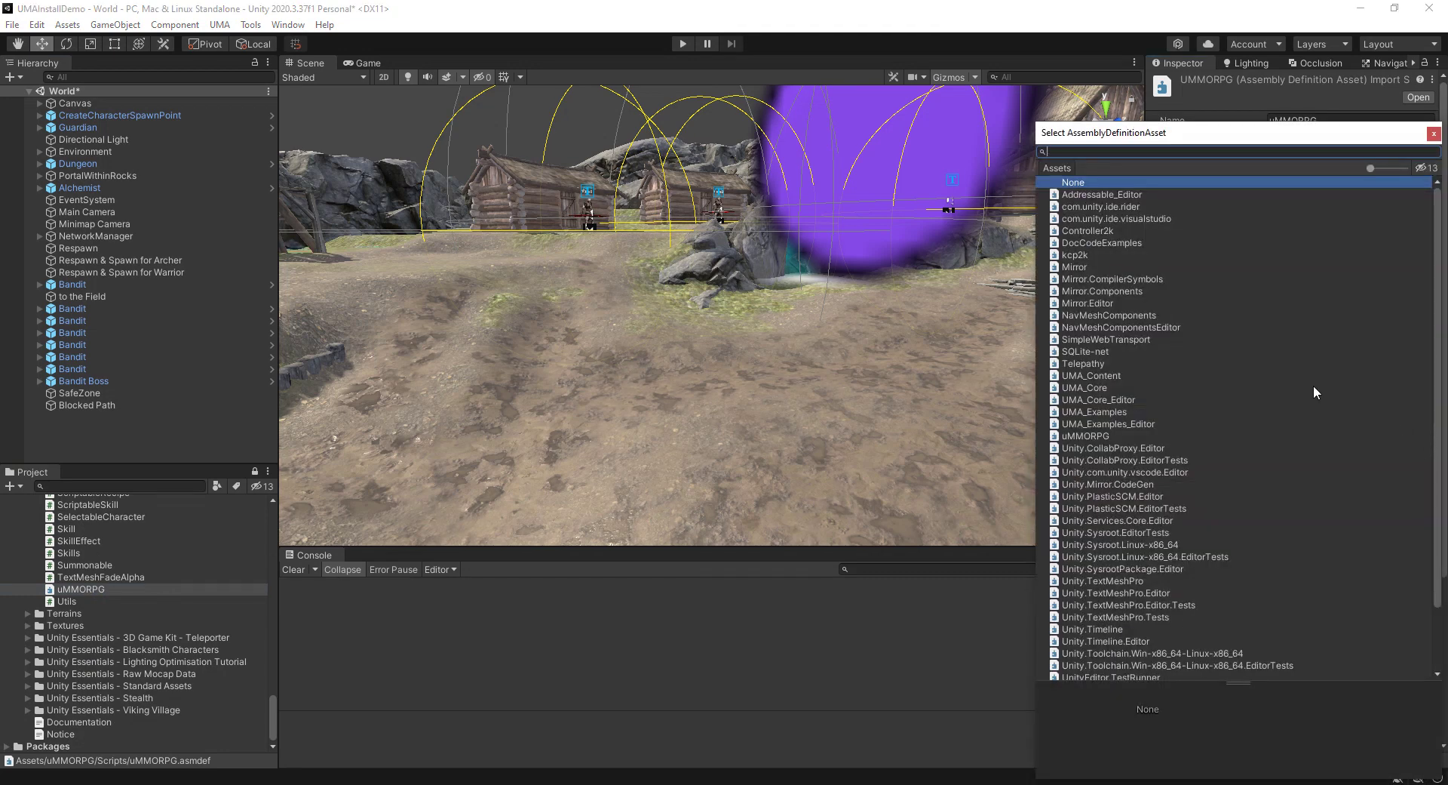
text(um)
click(1102, 208)
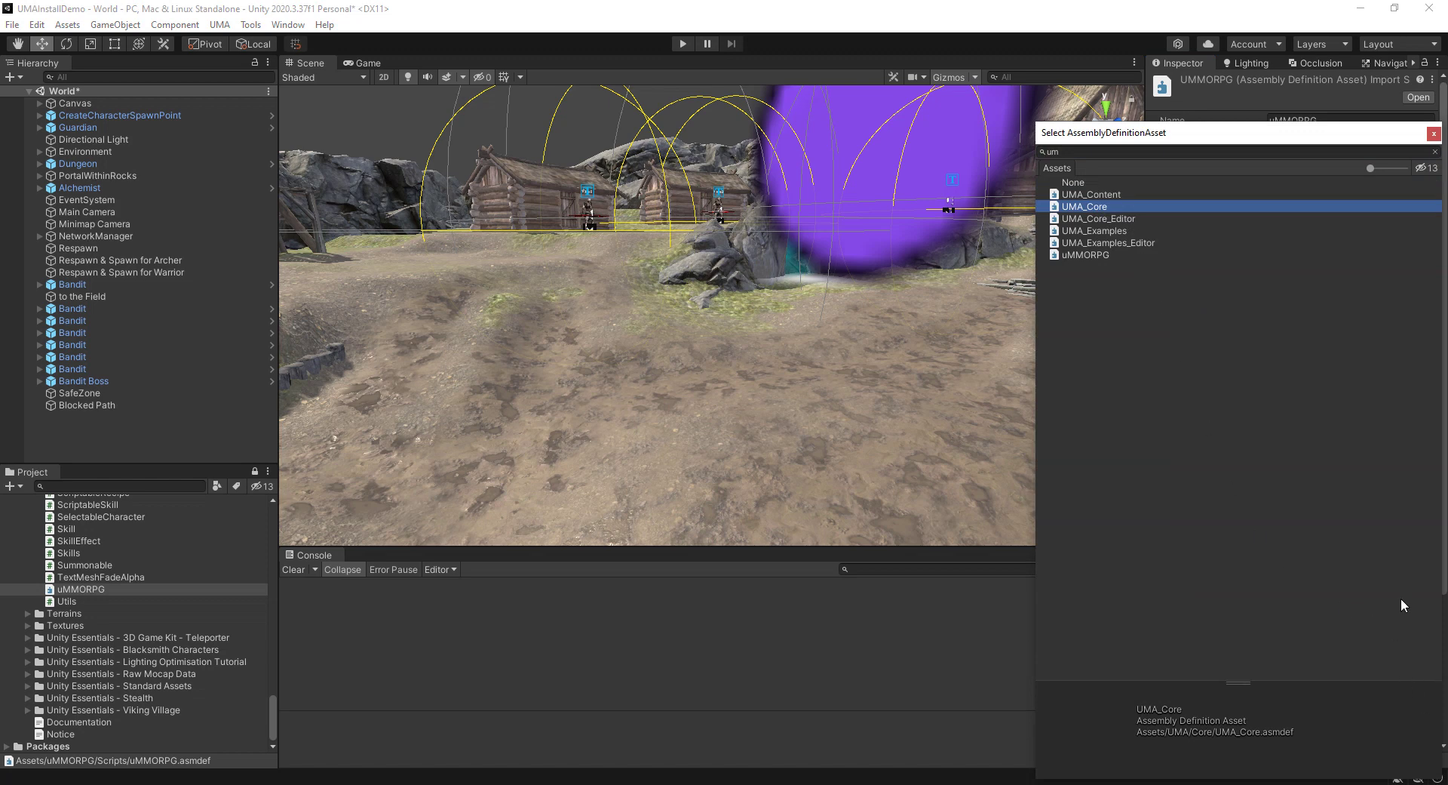
double_click(1083, 208)
scroll(1421, 626, down, 5)
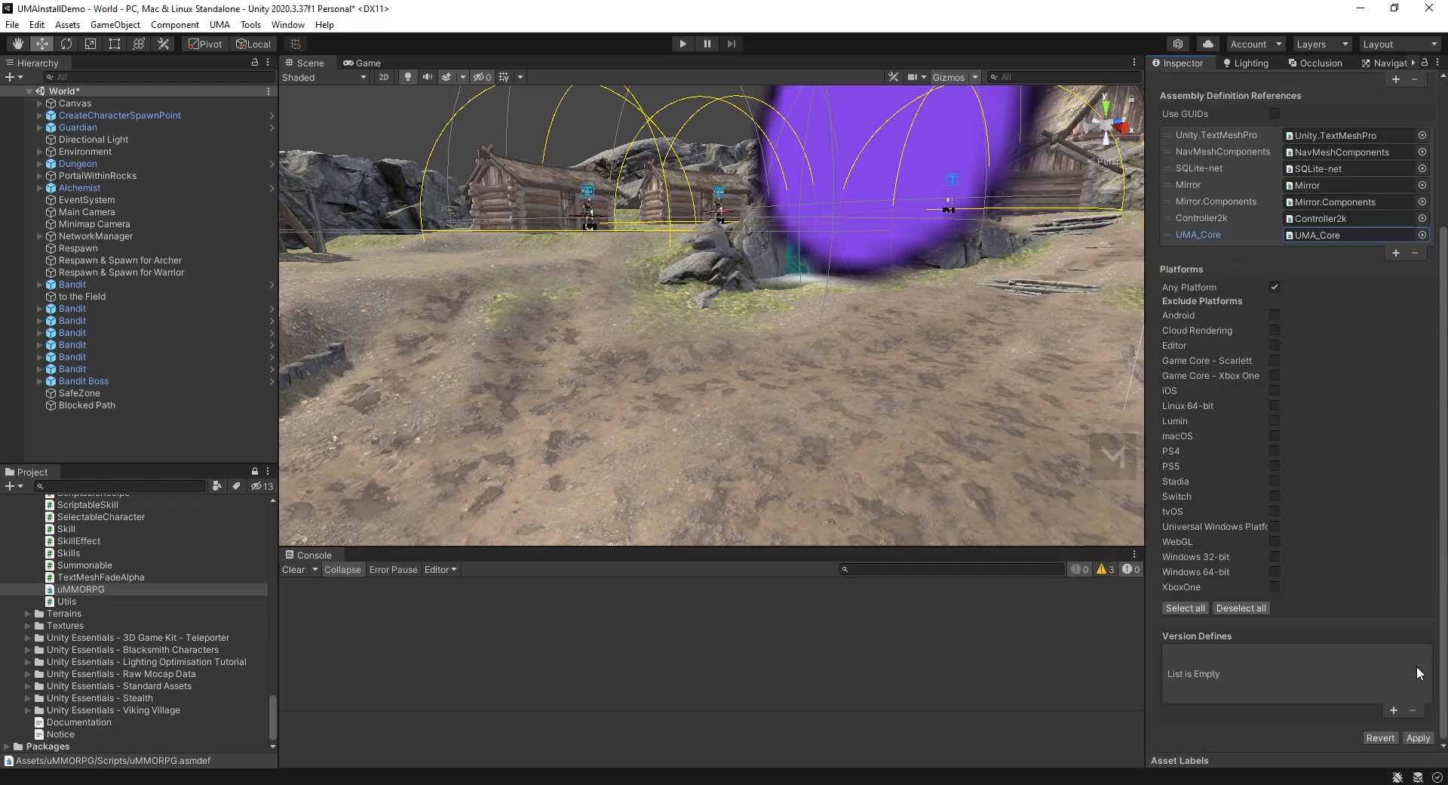
click(1418, 738)
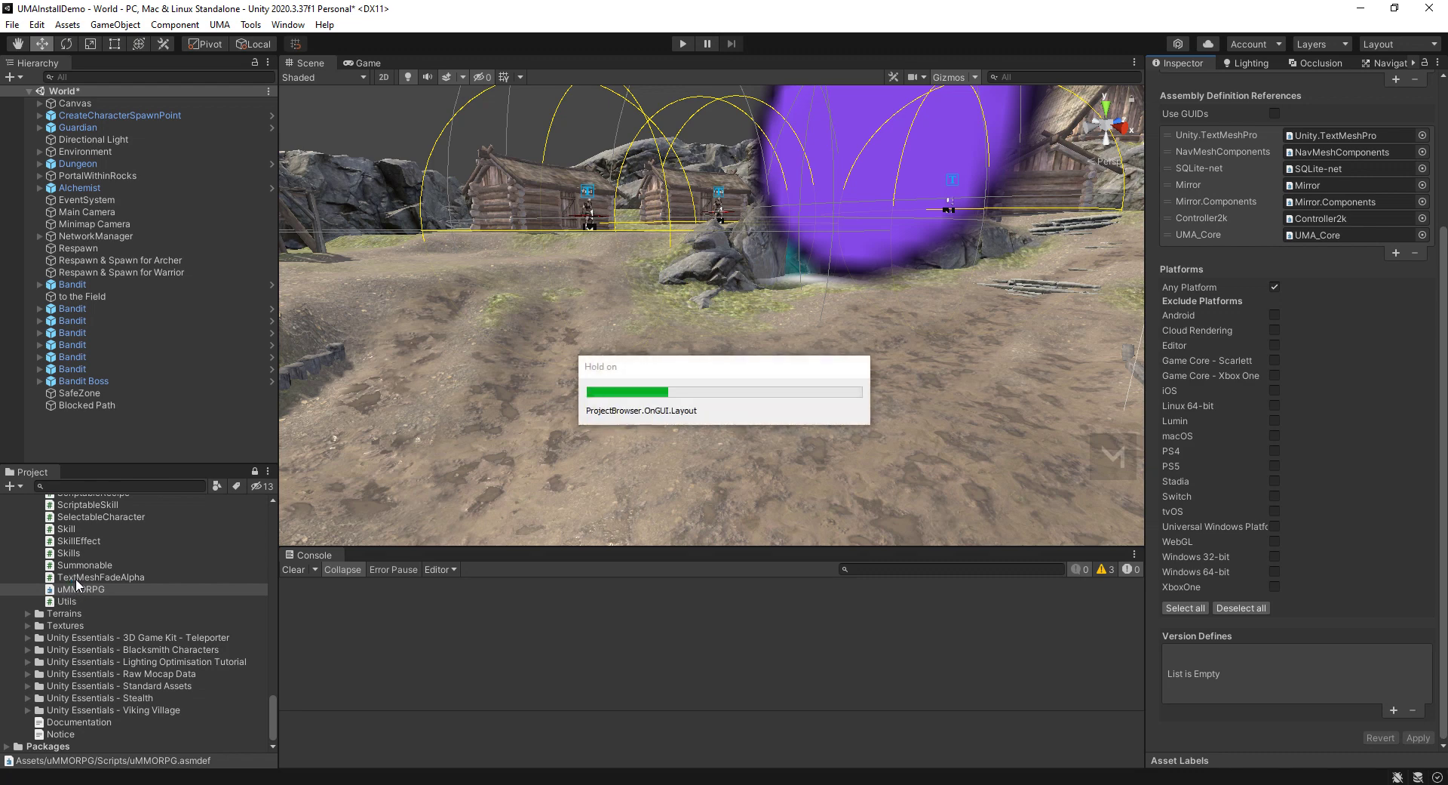
Search the project for "glib" and select the UMA_GLIB prefab in its Getting Started folder.
scroll(72, 577, up, 5)
scroll(72, 577, up, 10)
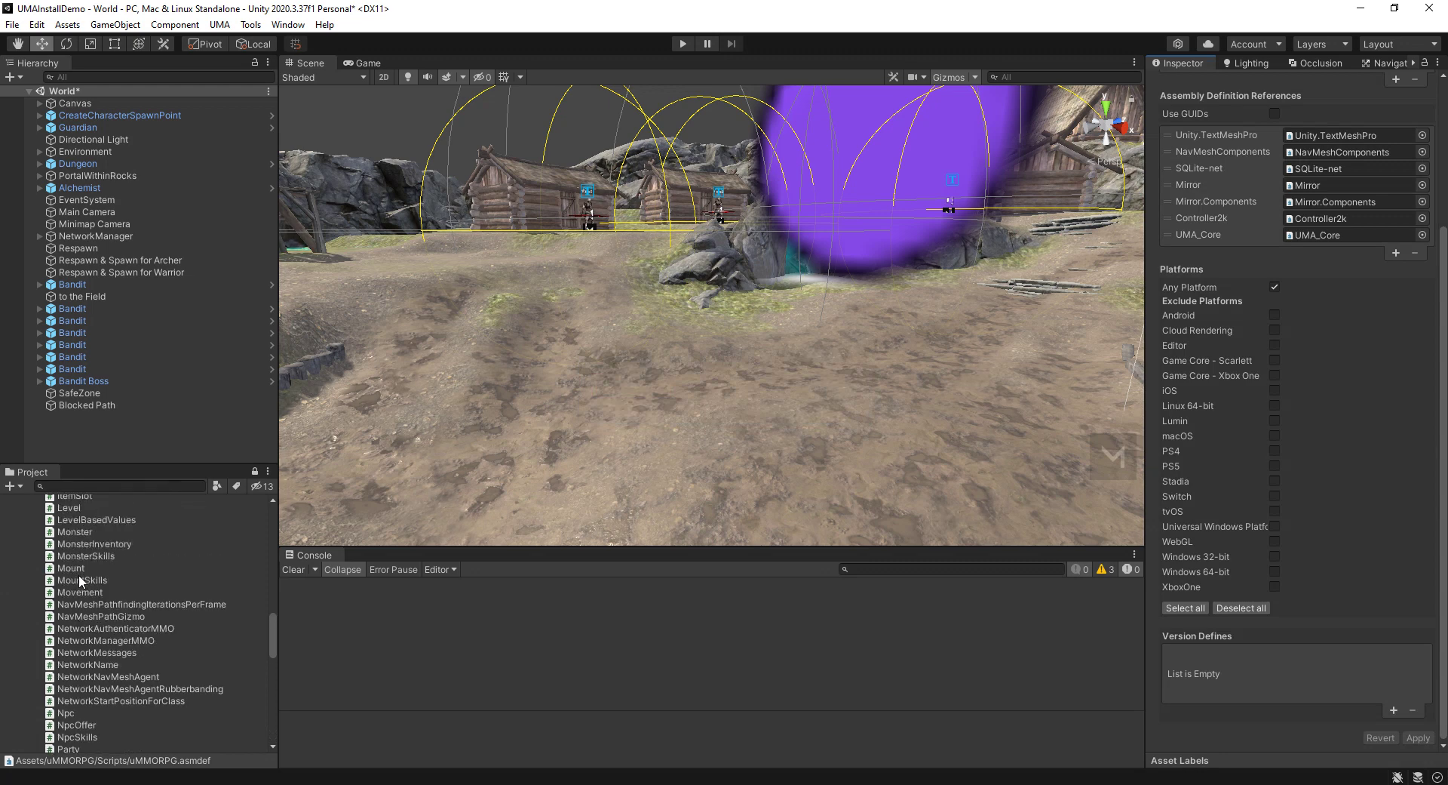
scroll(83, 577, up, 4)
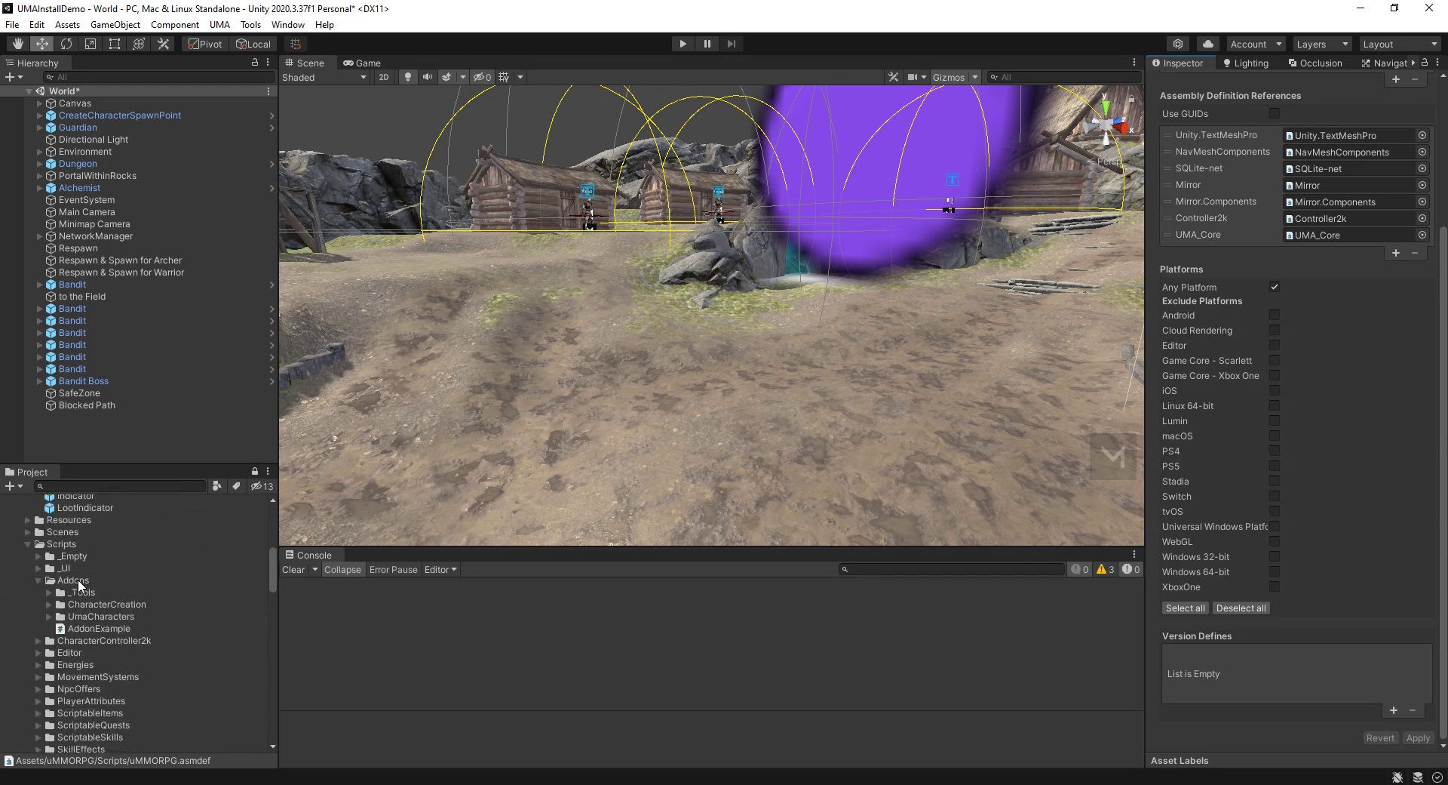
click(99, 484)
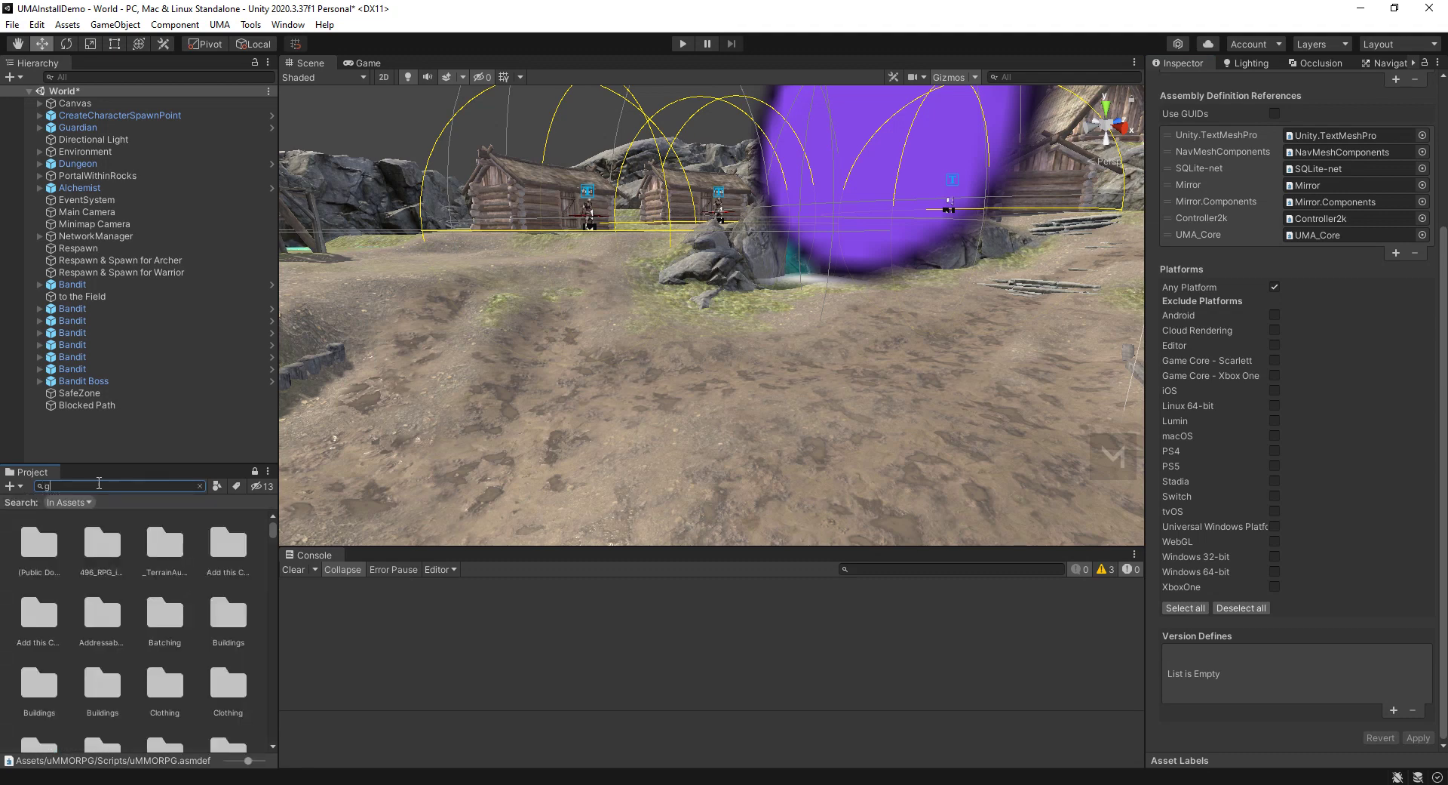
text(glib)
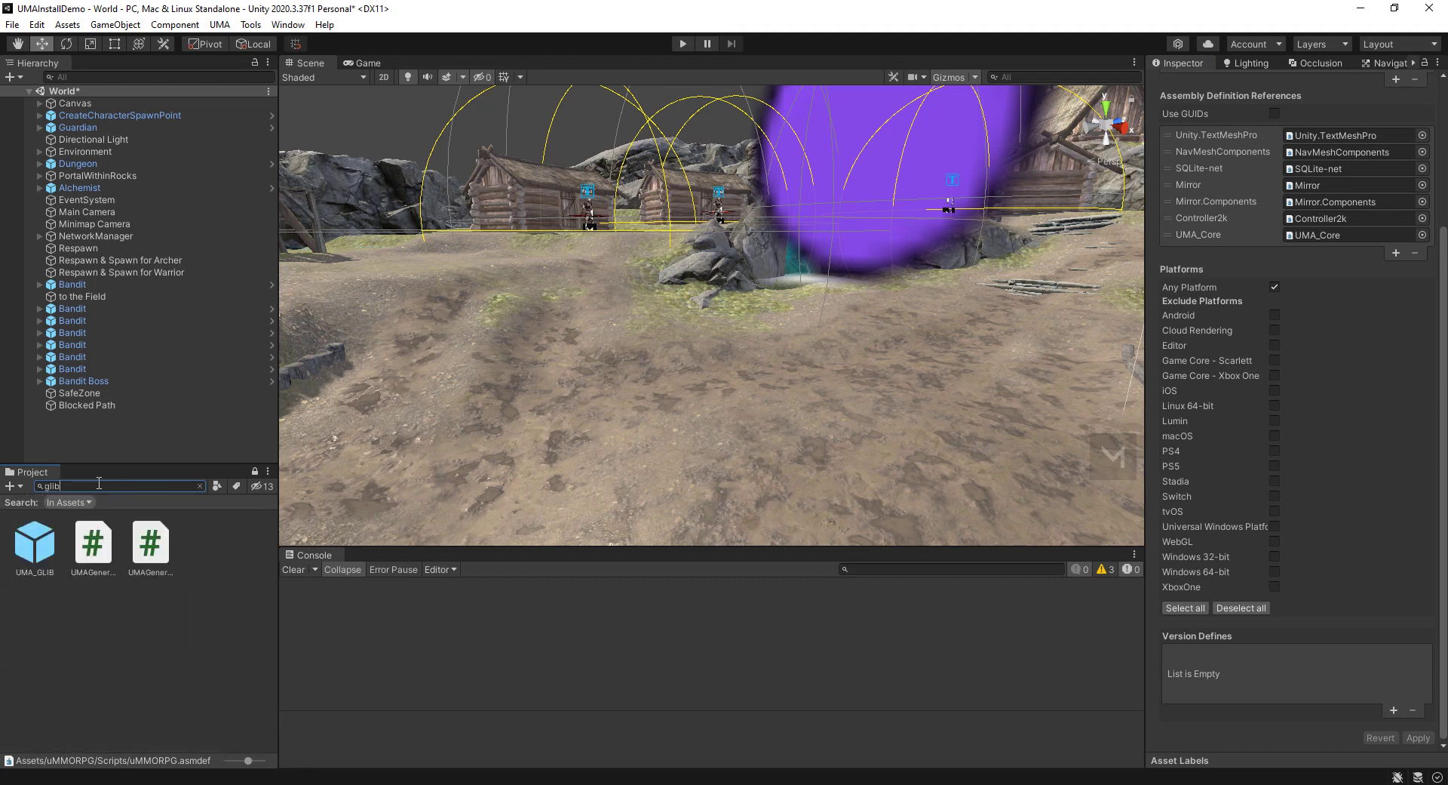
click(35, 542)
click(200, 485)
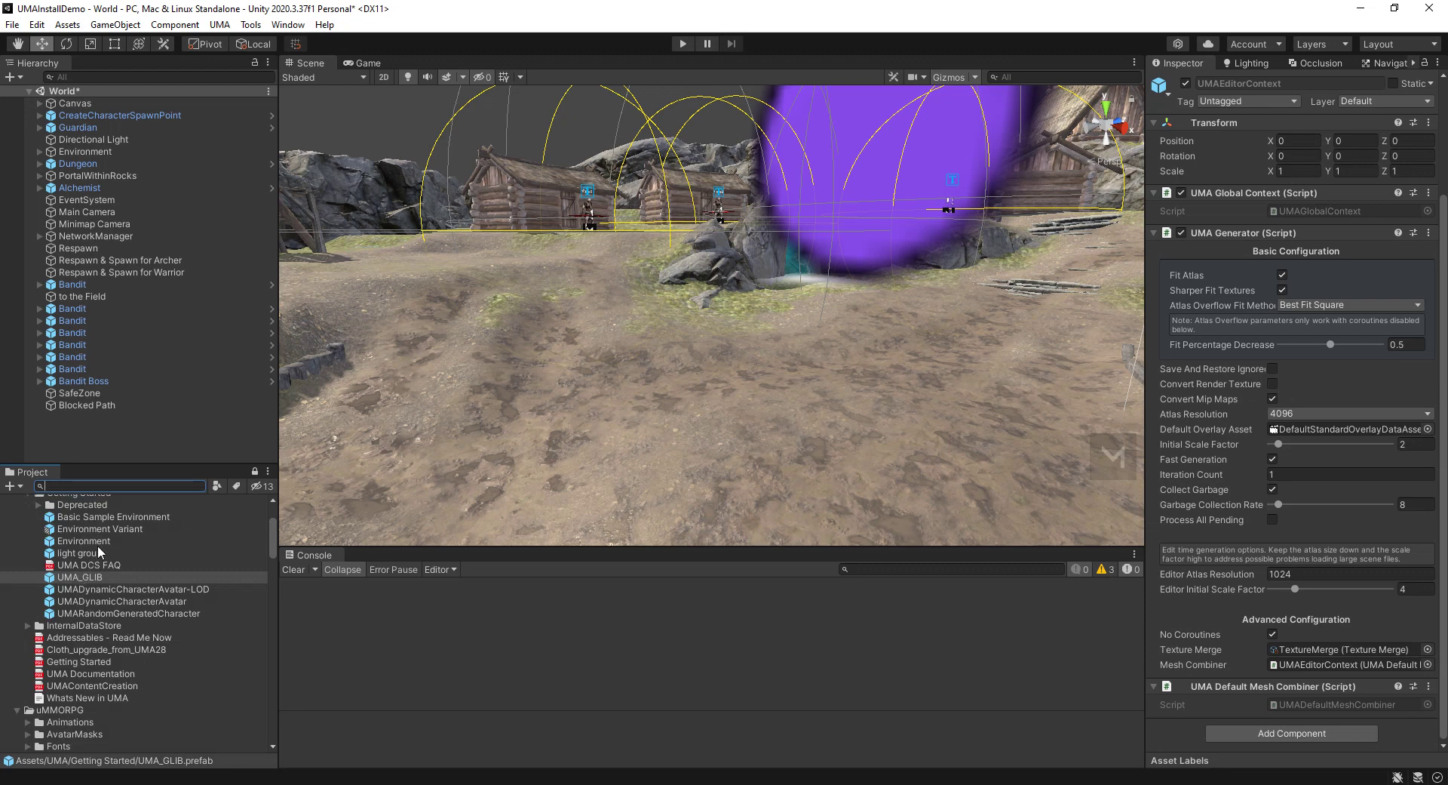
click(83, 576)
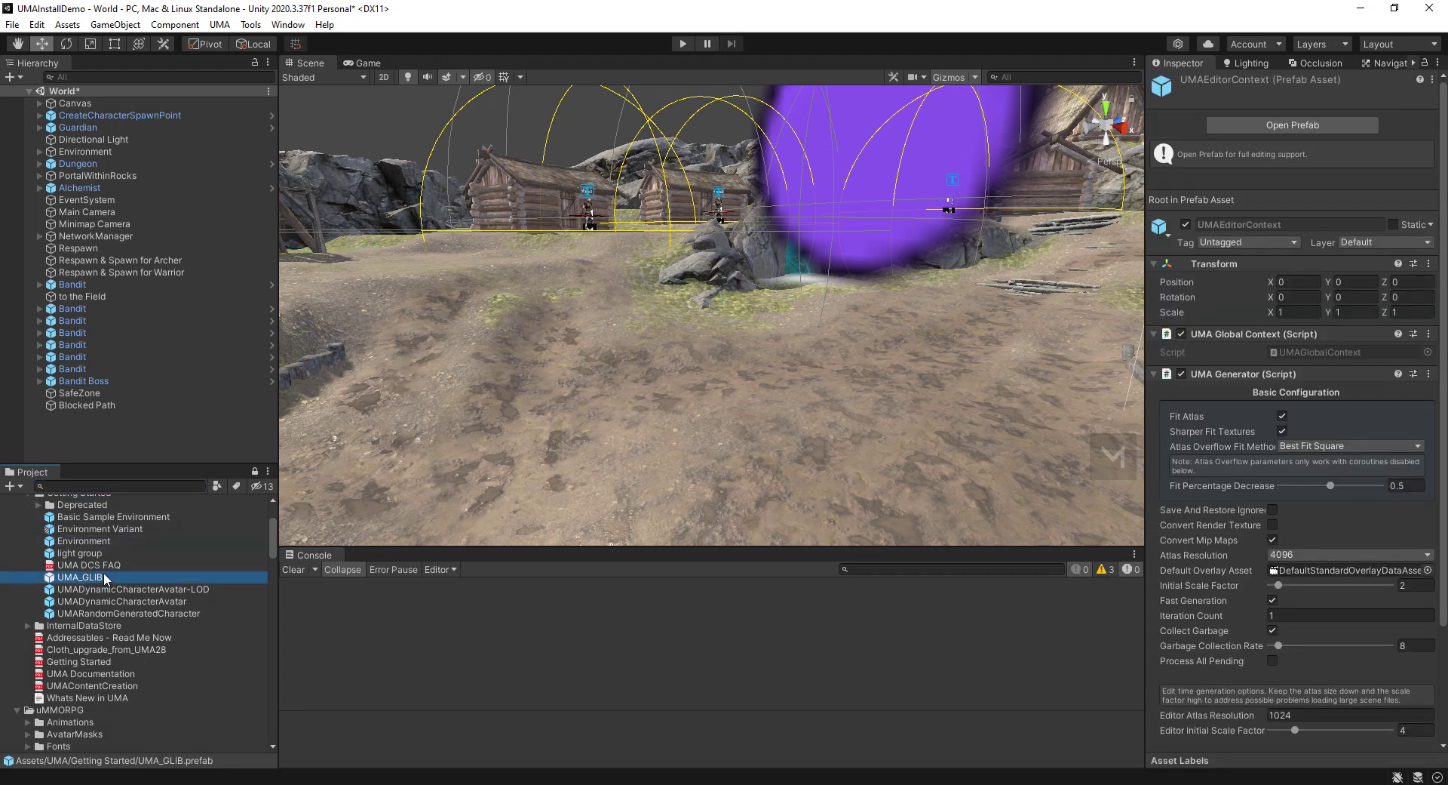
scroll(1266, 554, down, 3)
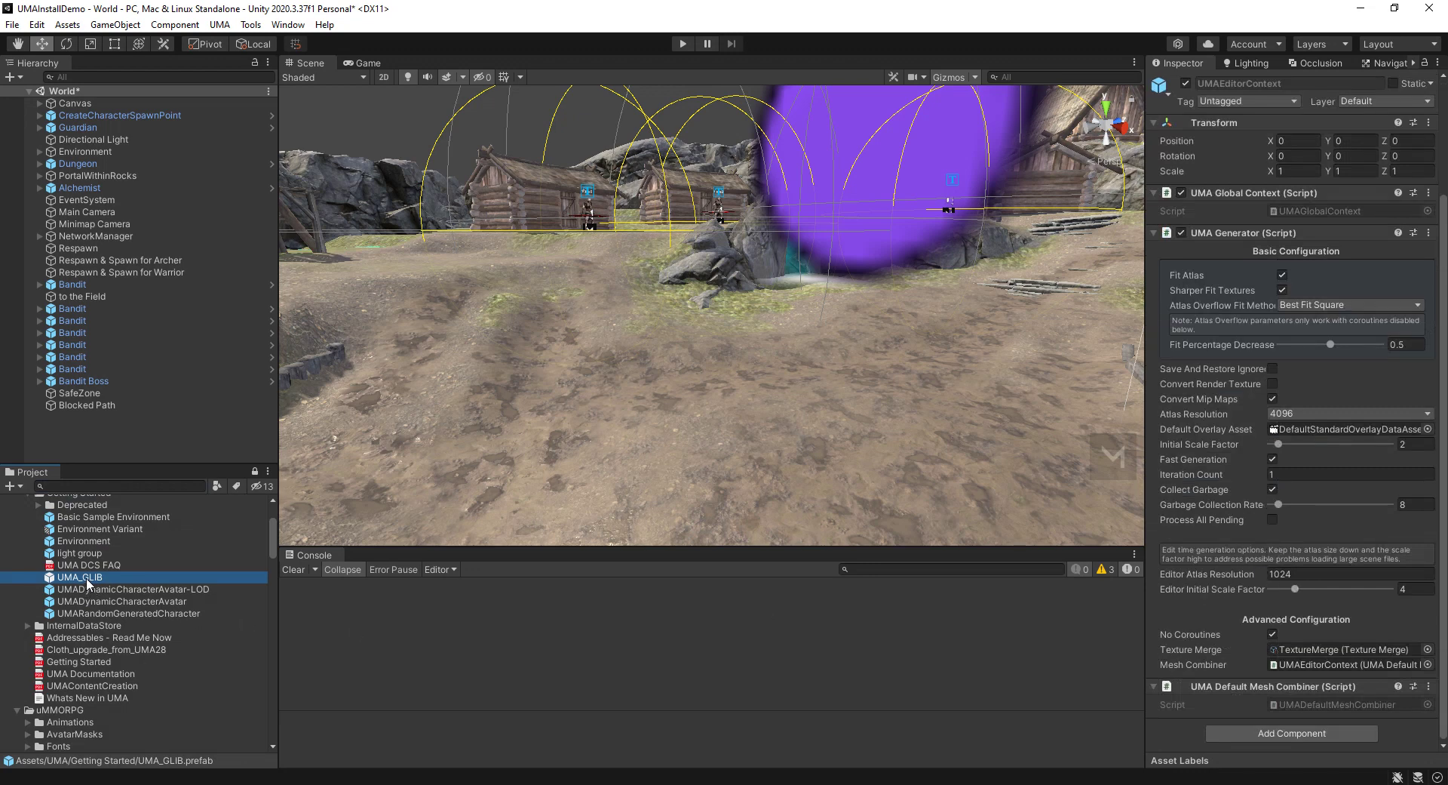
Add the UMA_GLIB prefab to the World scene at root level and save the scene.
drag(88, 583, 72, 93)
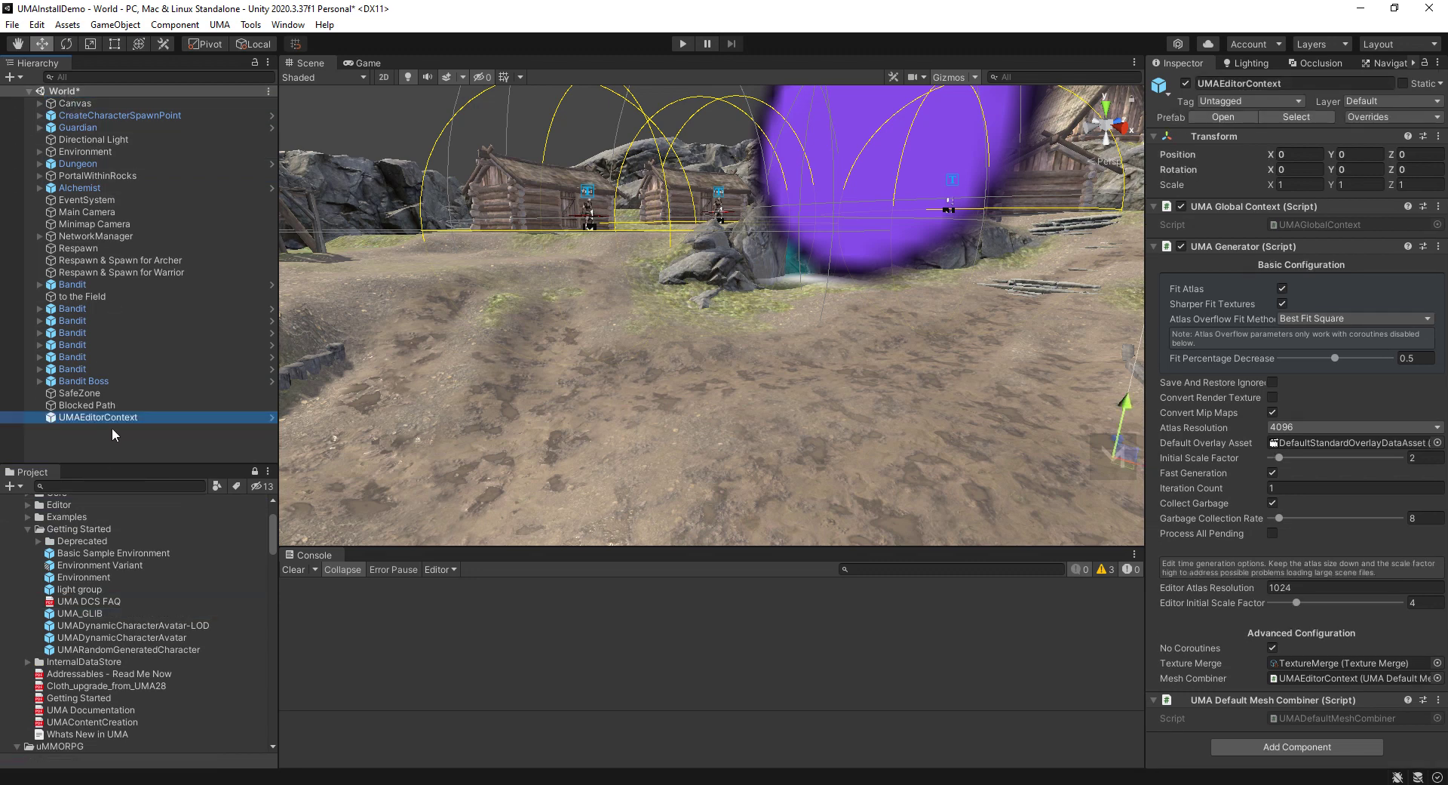
click(12, 24)
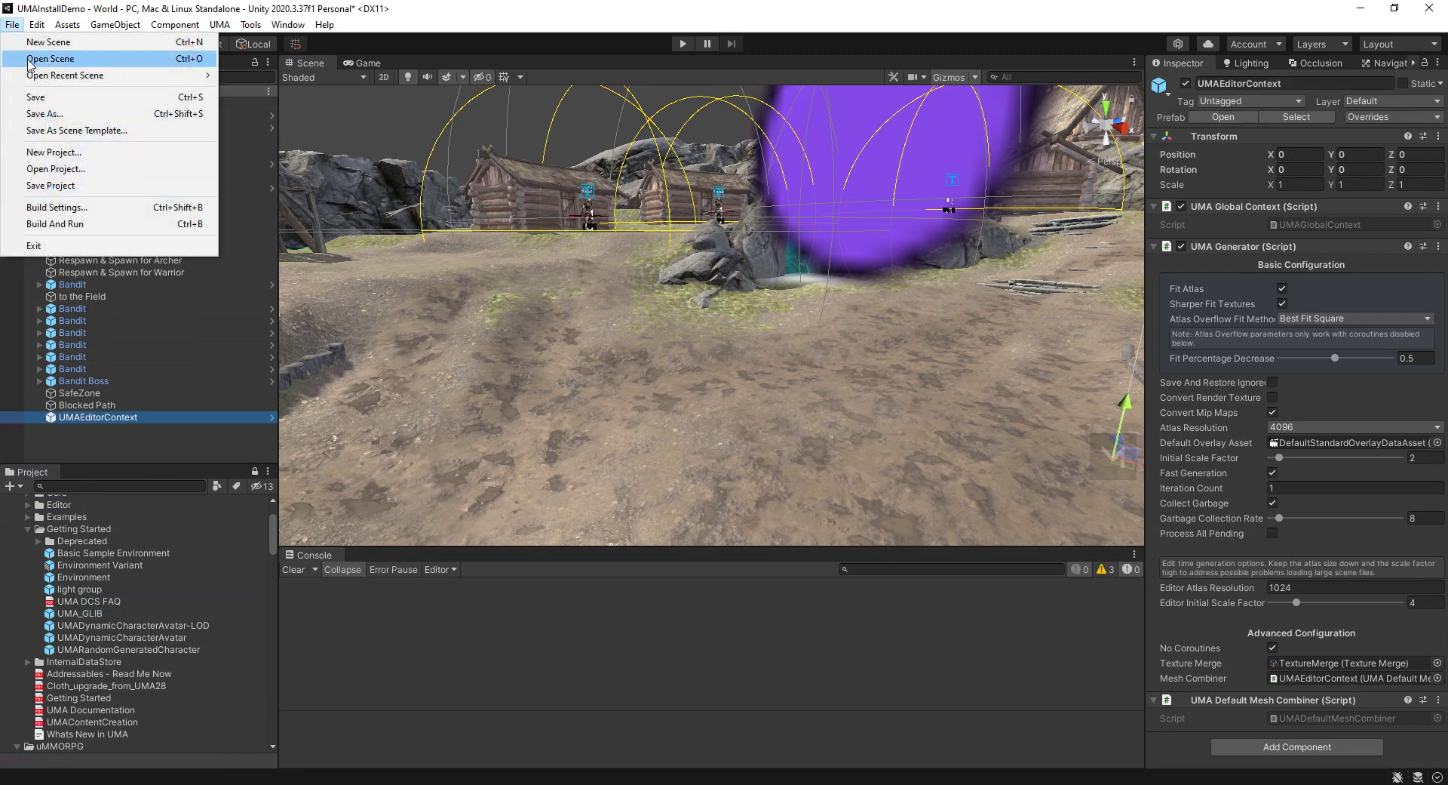
click(36, 97)
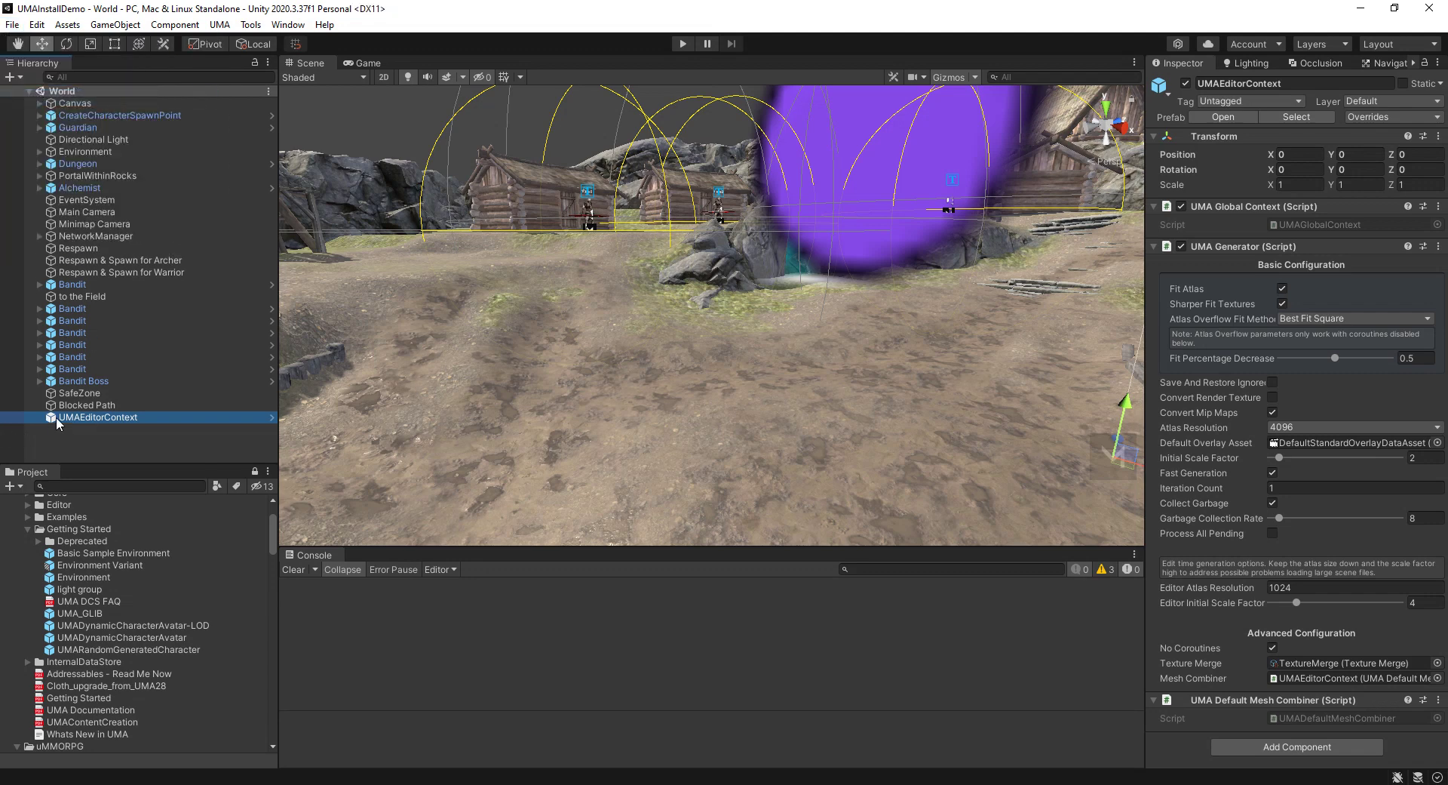
click(75, 408)
click(77, 414)
Collapse the Getting Started and UMA folders in the project's asset tree.
click(30, 530)
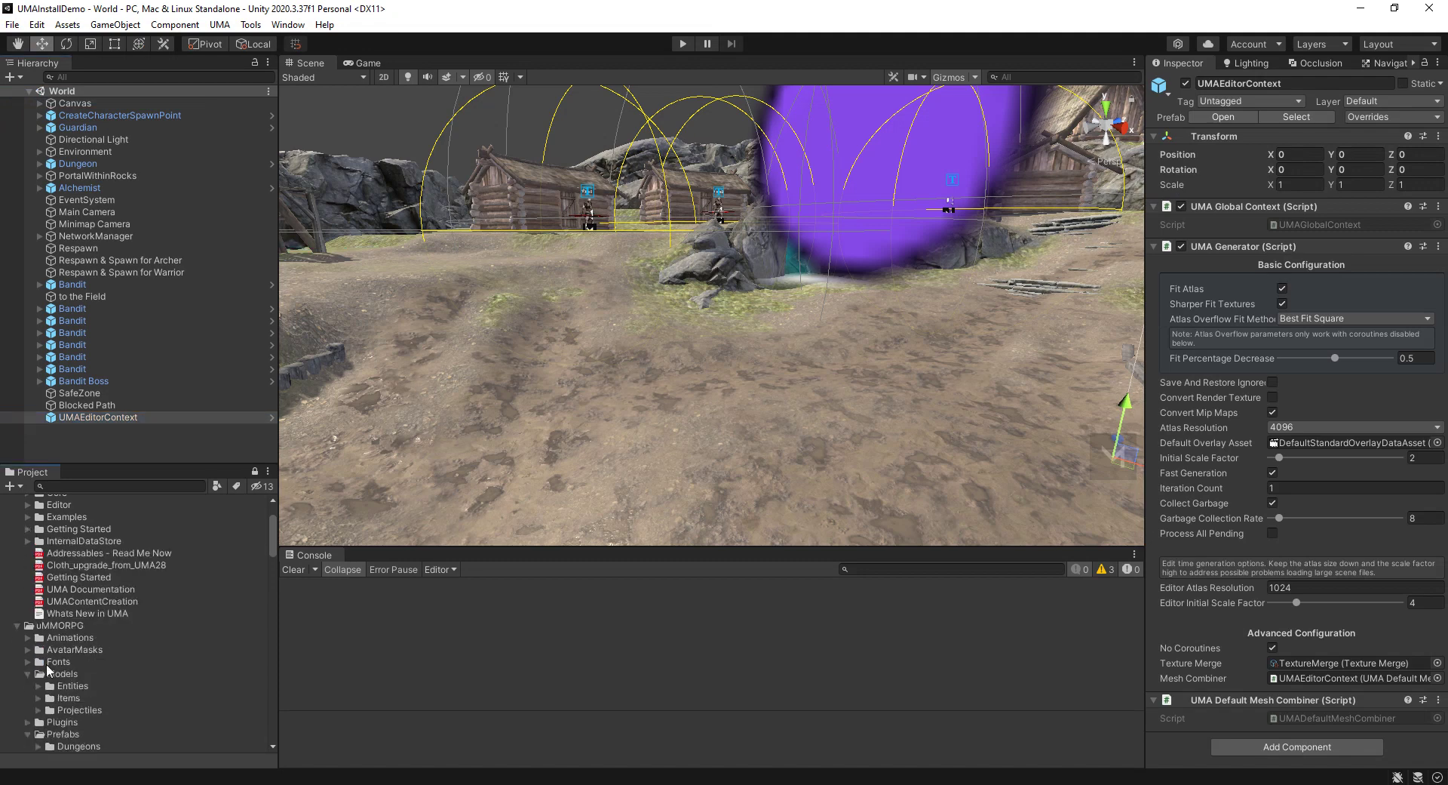
scroll(15, 527, up, 3)
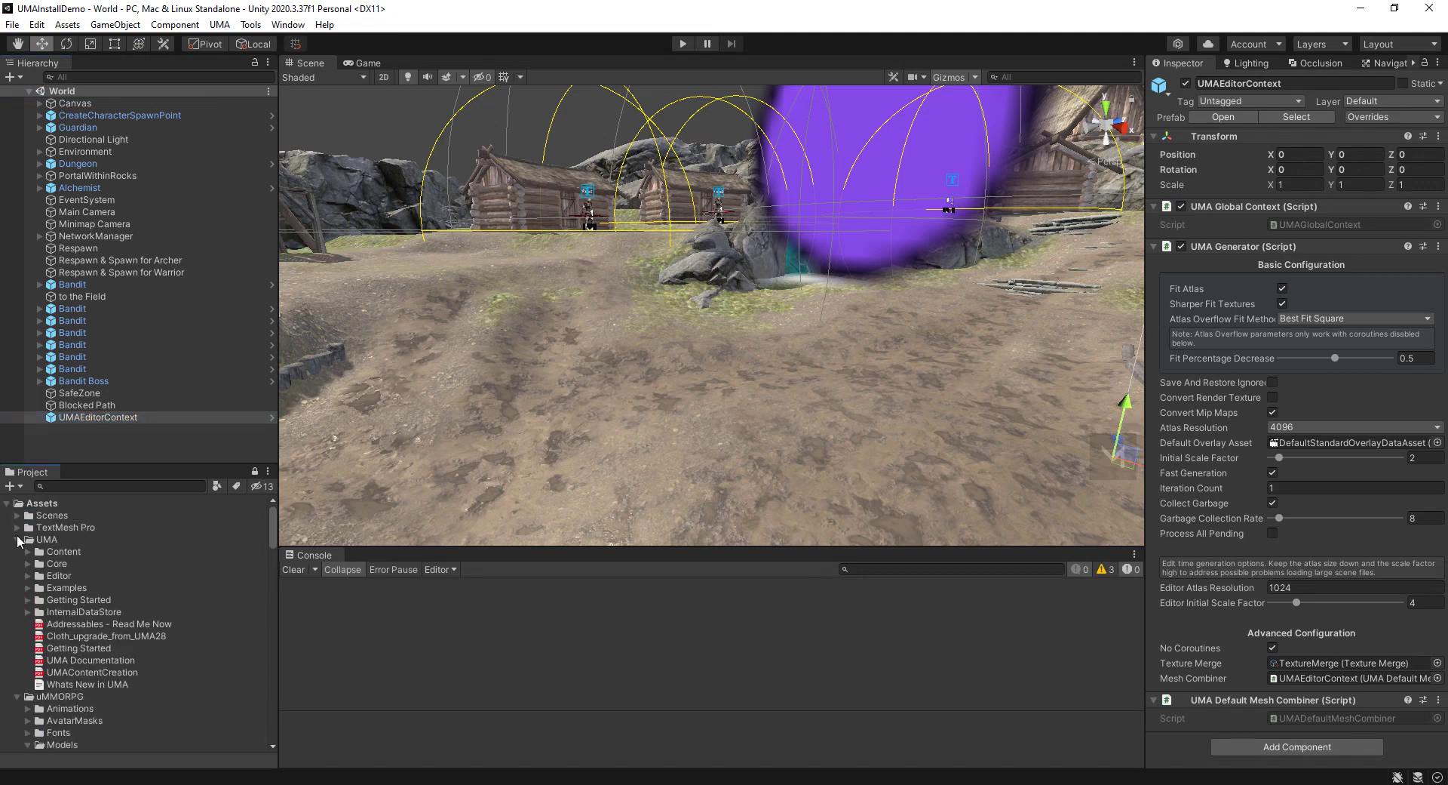
click(17, 540)
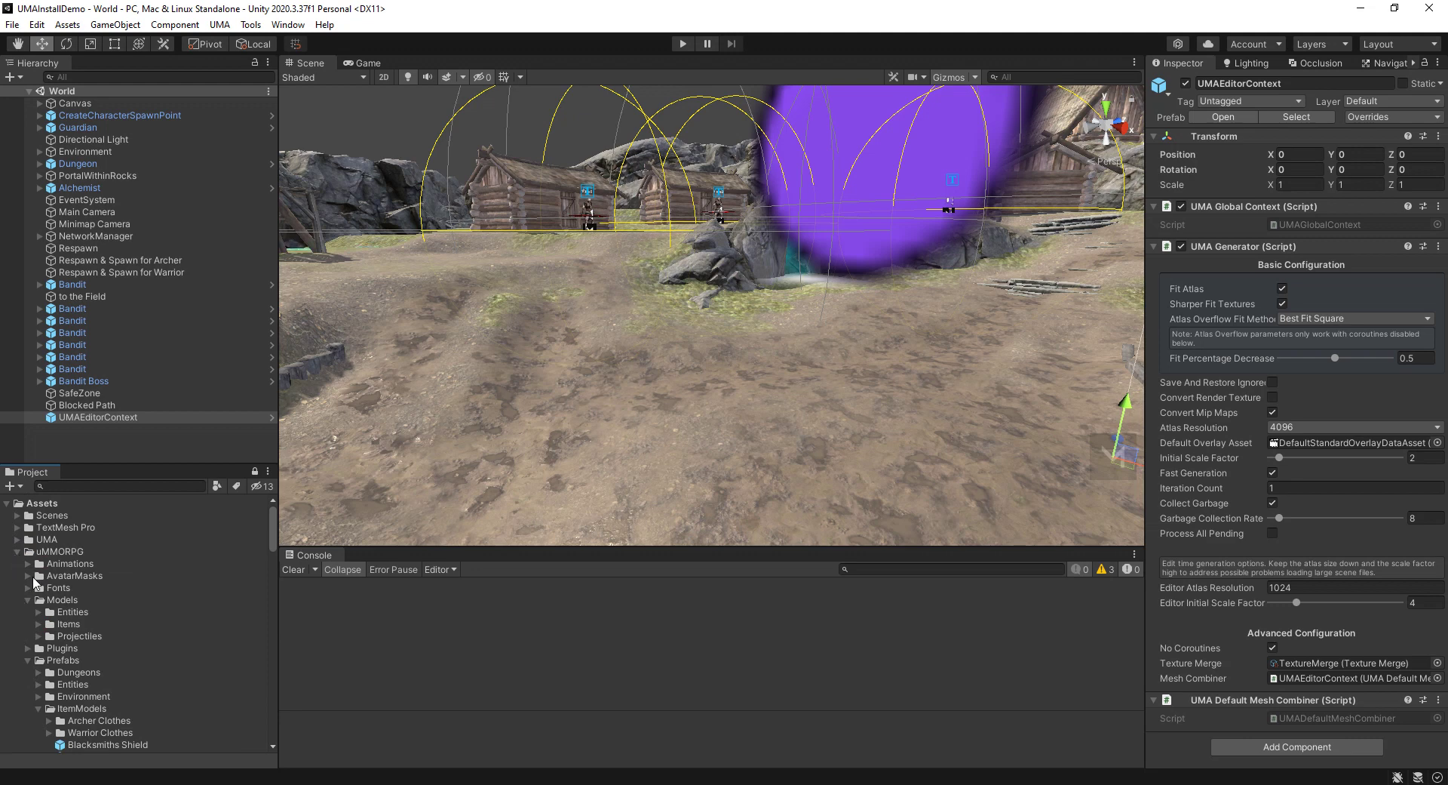
Locate the UmaCharacters folder under Scripts/Addons in the project's asset tree and expand it.
scroll(21, 575, down, 2)
scroll(35, 661, down, 3)
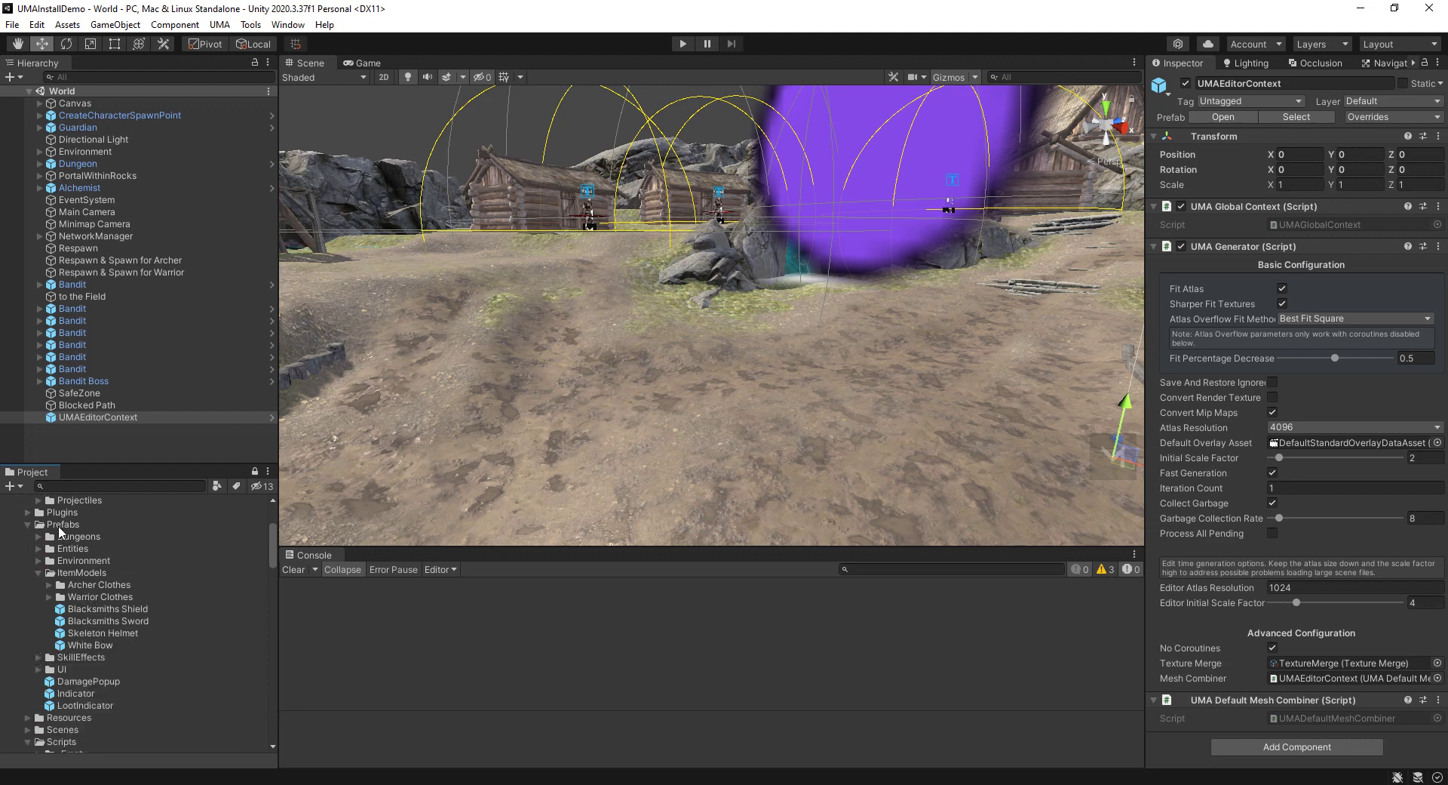
scroll(68, 668, down, 3)
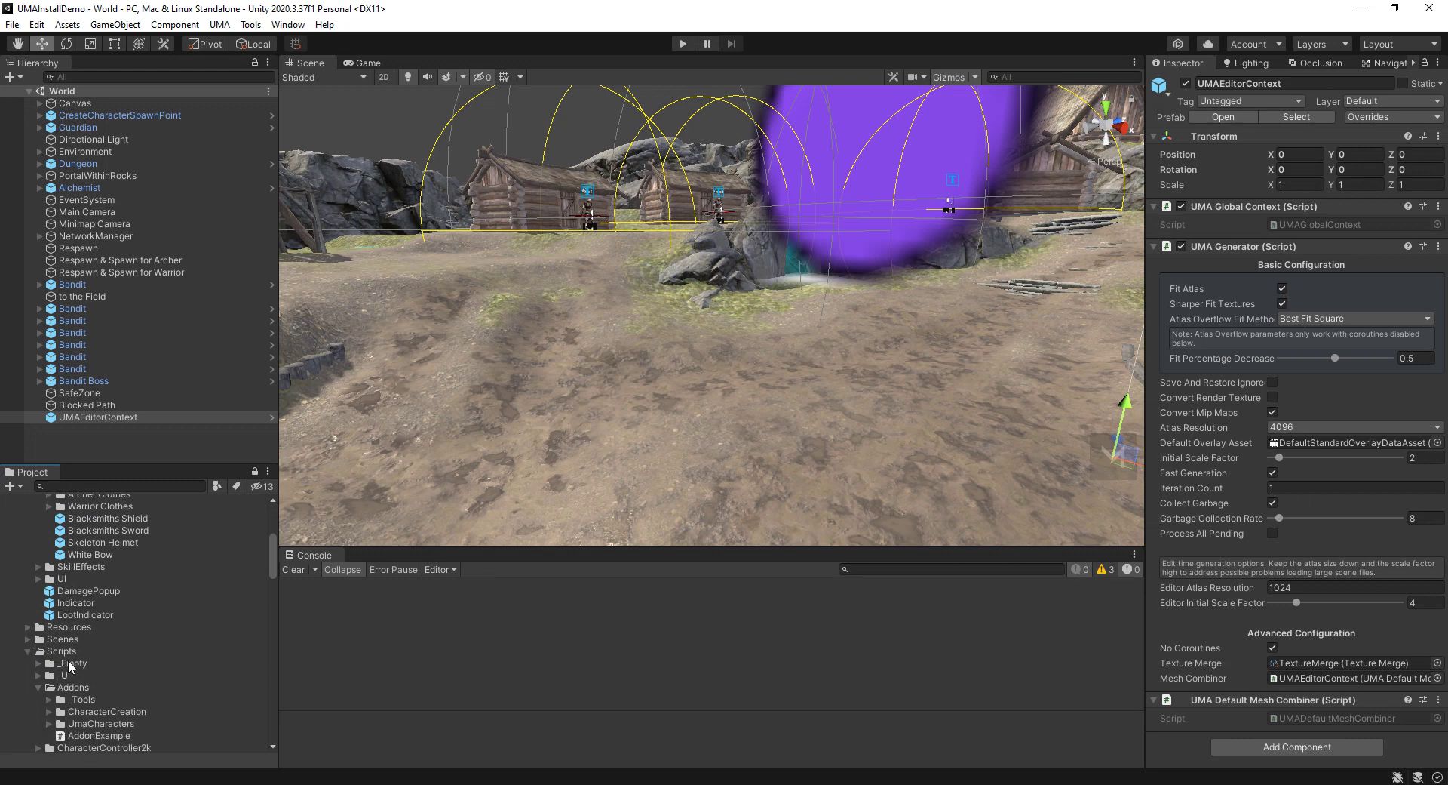
scroll(68, 665, up, 2)
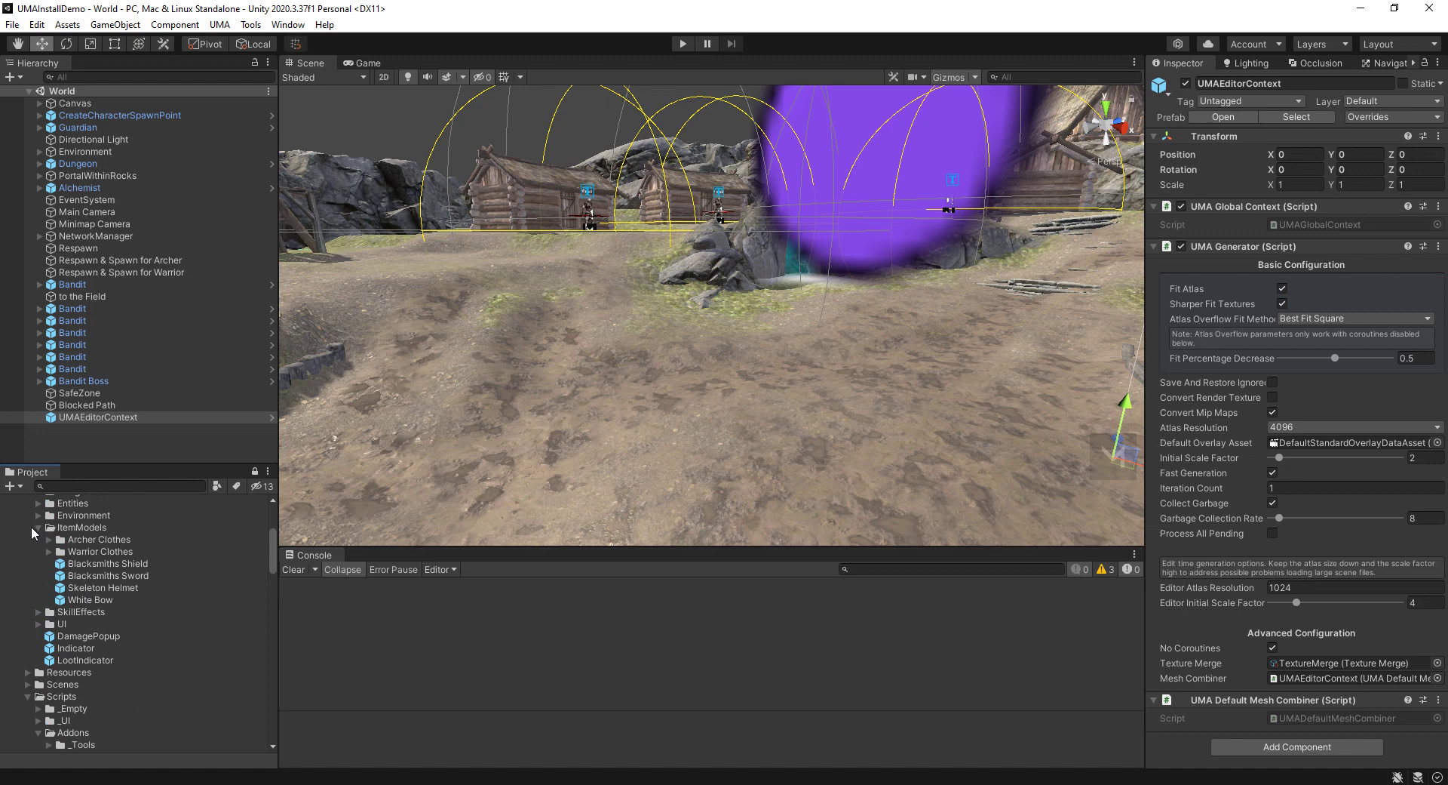
scroll(45, 573, down, 12)
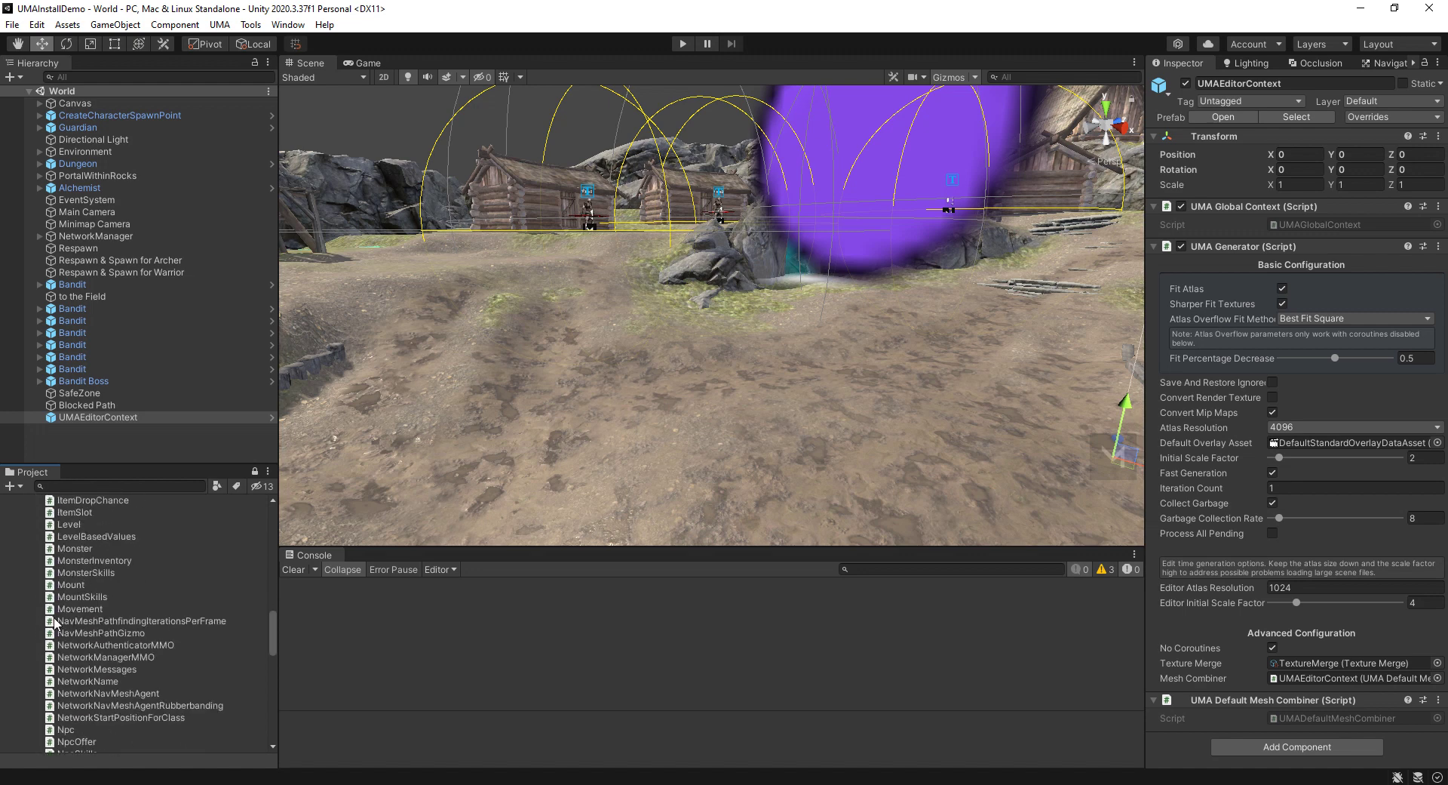
scroll(45, 627, up, 10)
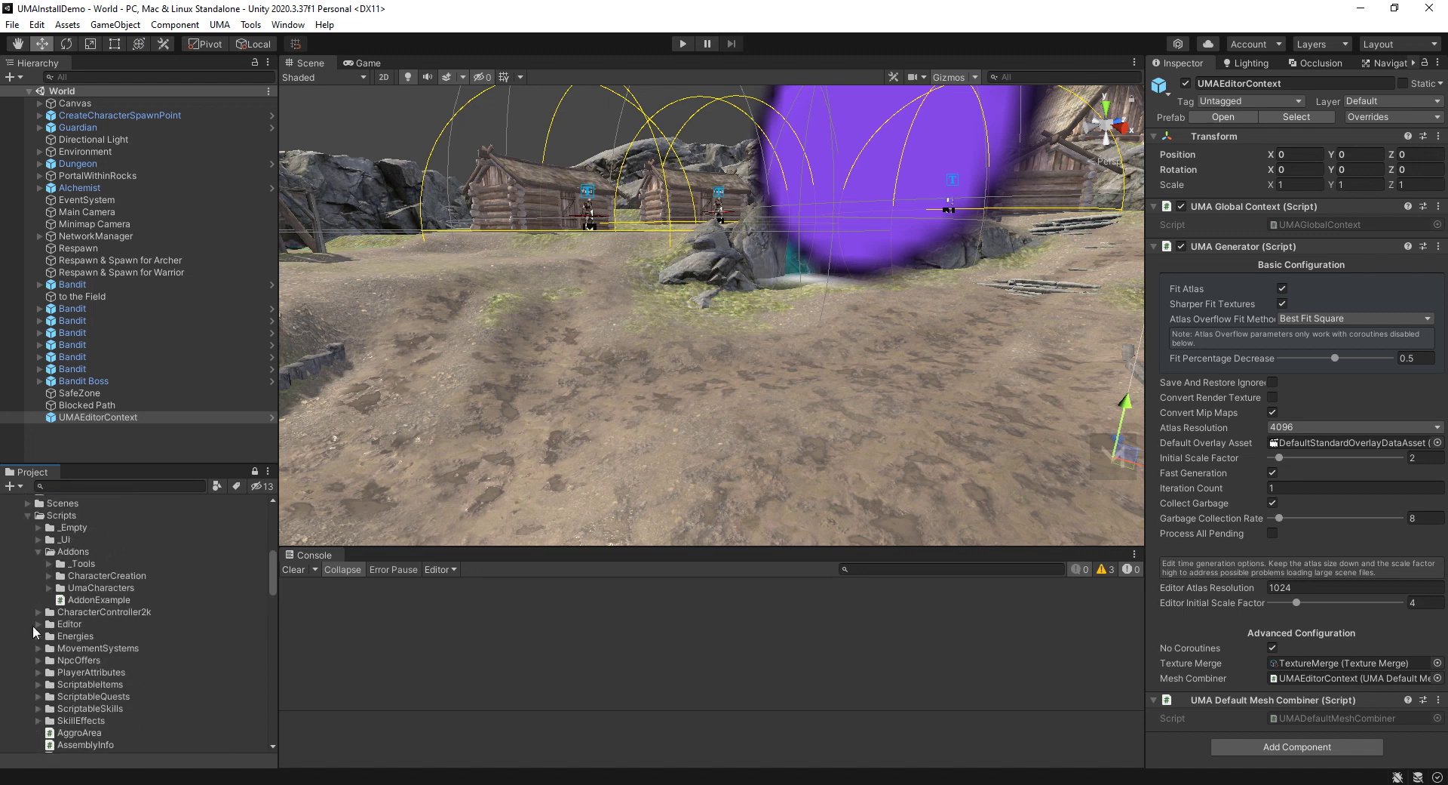
click(59, 589)
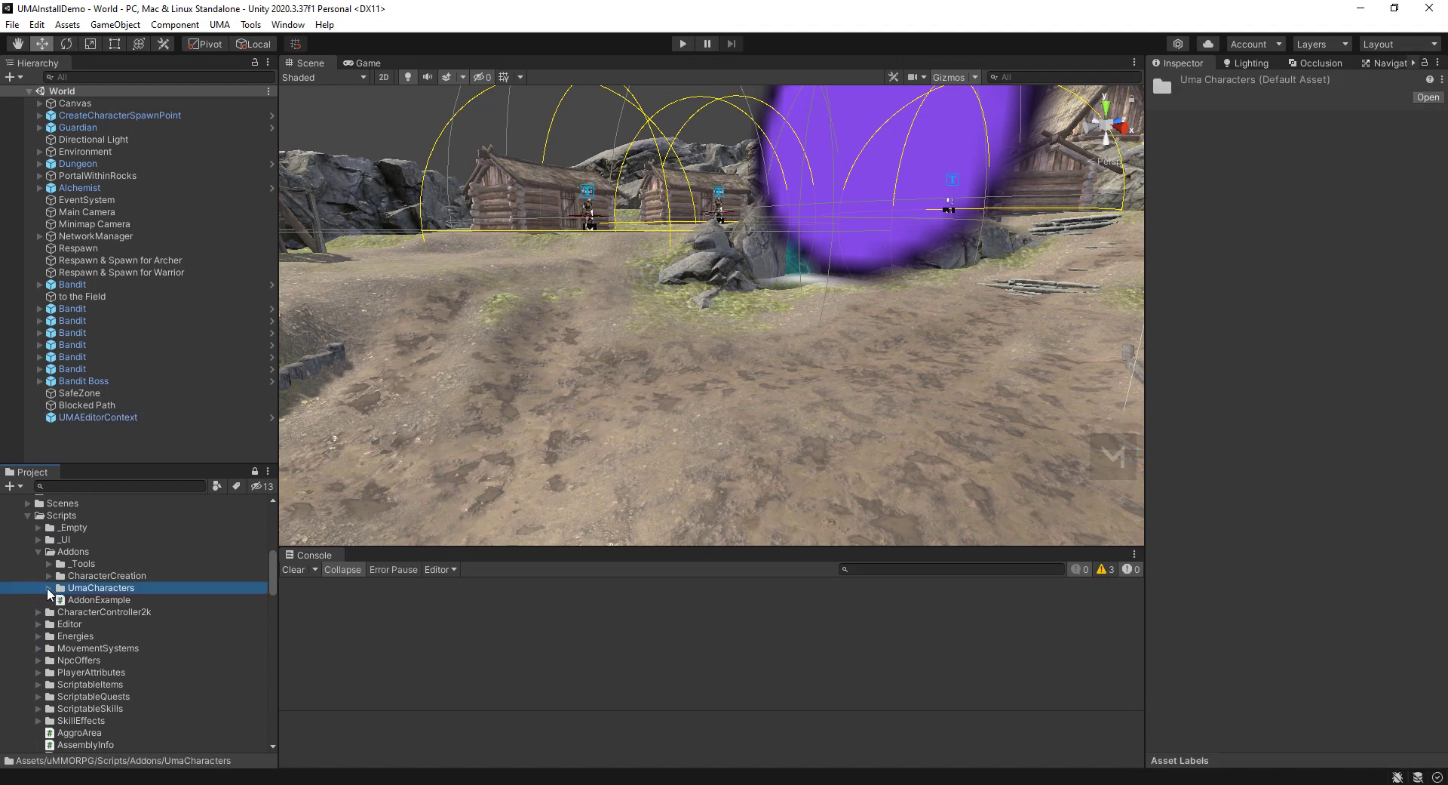
click(48, 588)
click(104, 596)
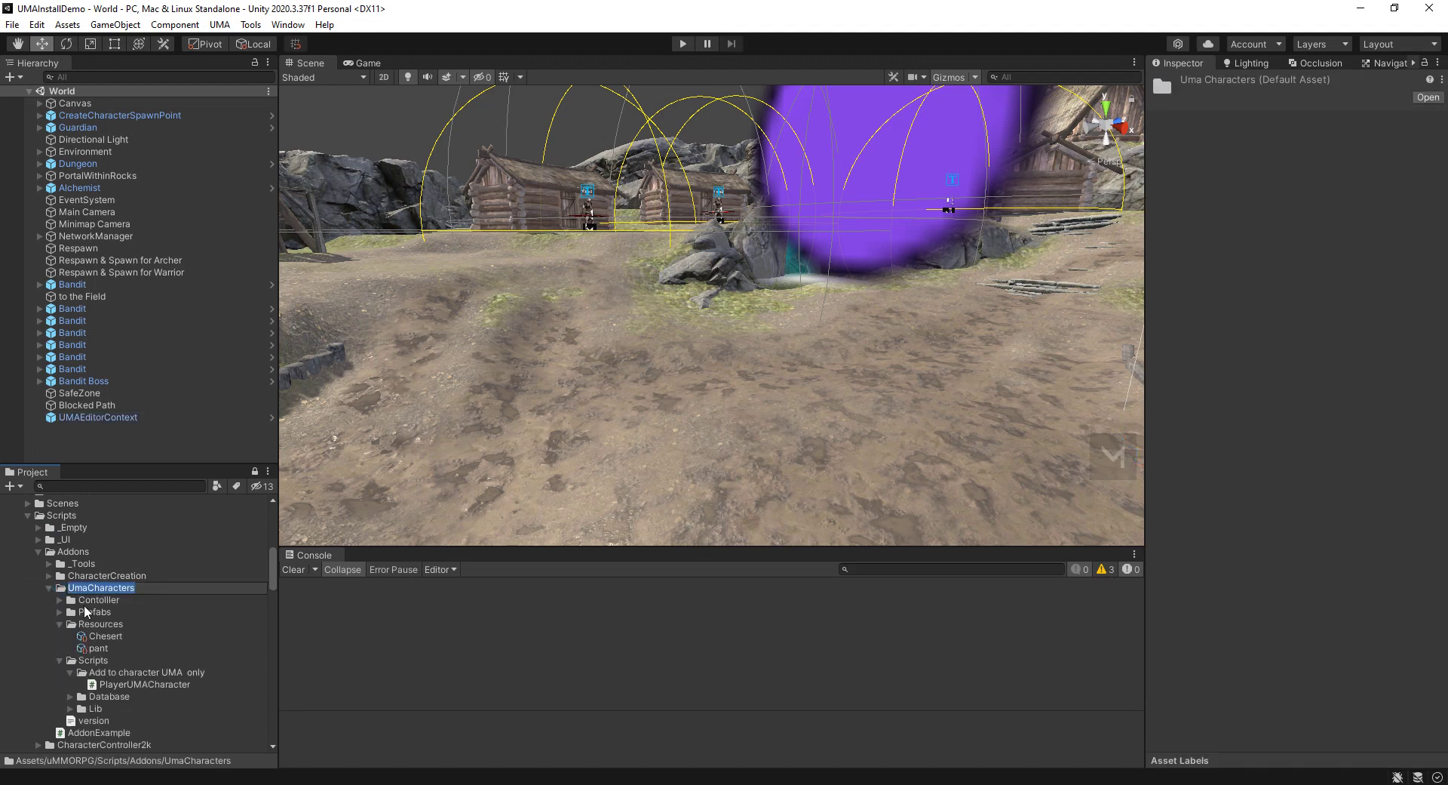
key(Escape)
Expand the addon's Prefabs and Entities folders down to the monster, NPC and player prefabs.
click(61, 602)
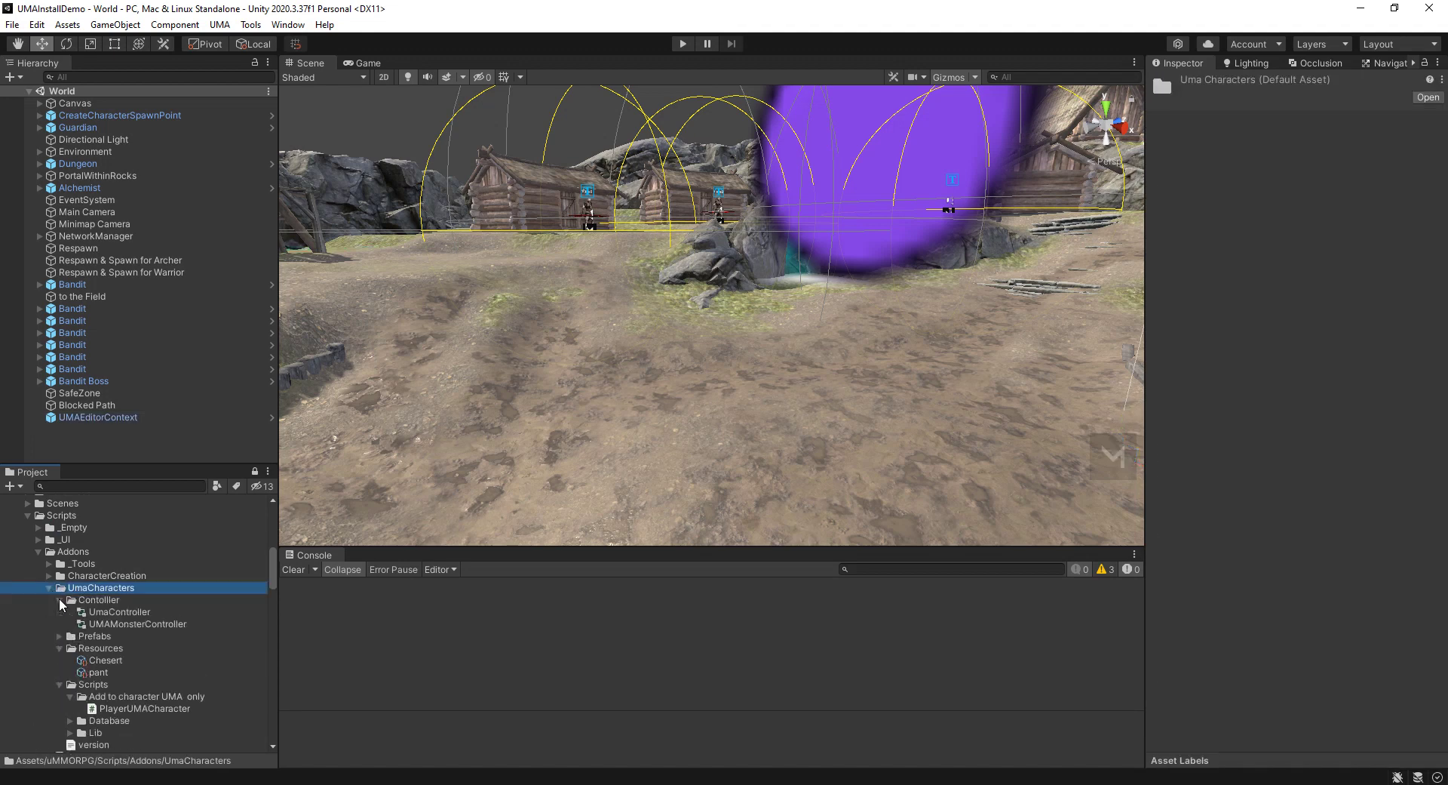
click(60, 601)
click(62, 614)
click(61, 615)
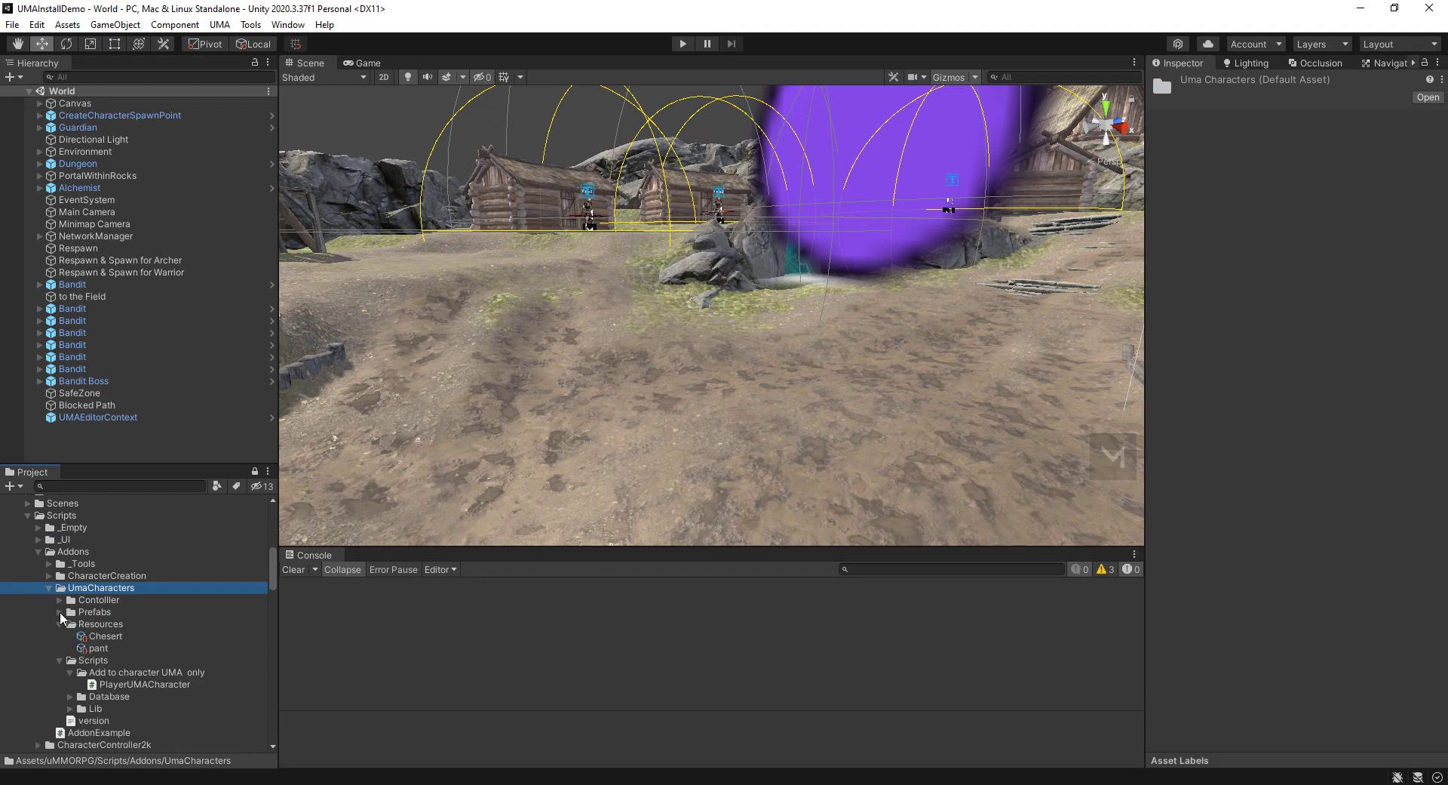
click(60, 612)
click(71, 624)
scroll(84, 653, down, 2)
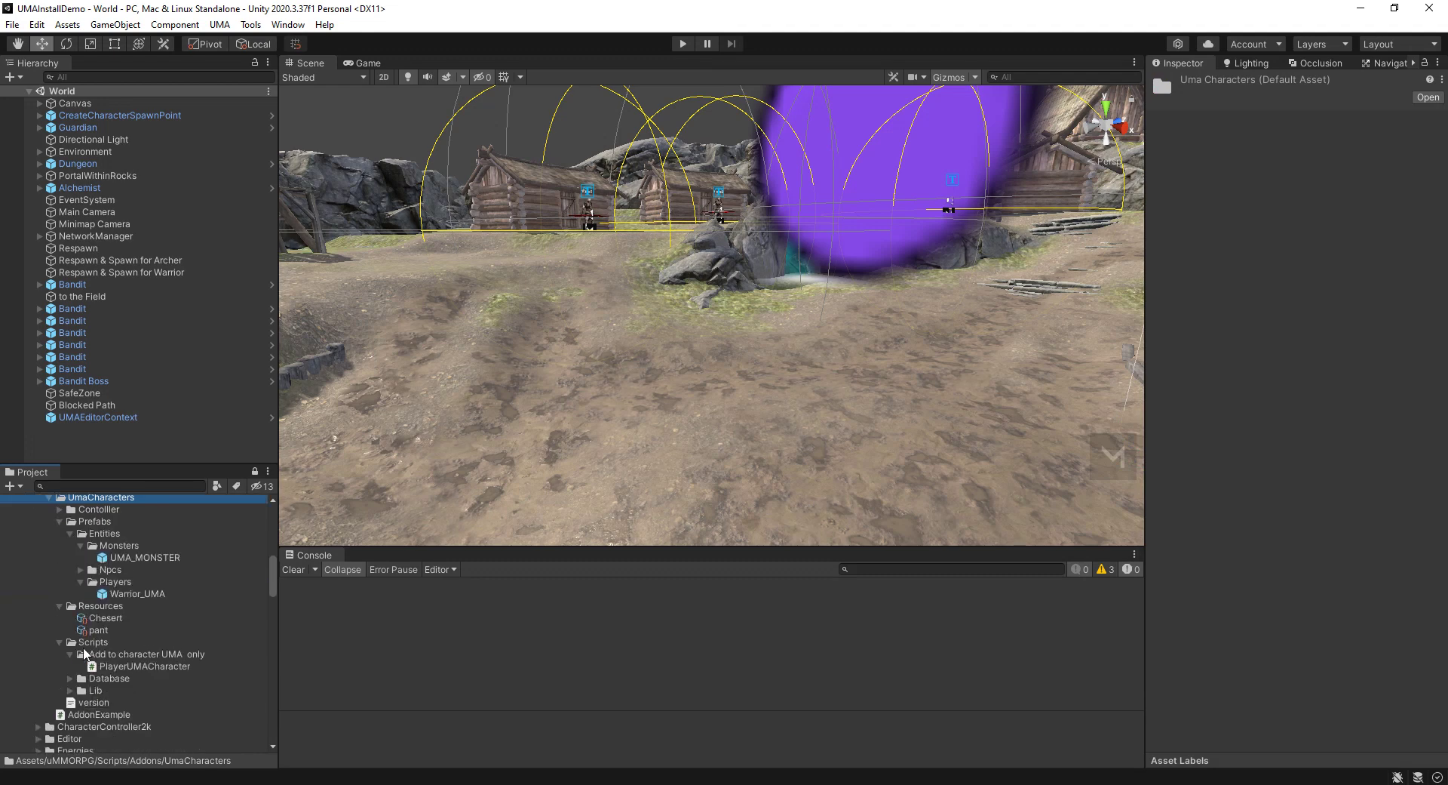
click(81, 571)
Place the UMA_MONSTER prefab on the ground near the camera and the UMA_NPC prefab beside the cabins in the World scene.
click(139, 560)
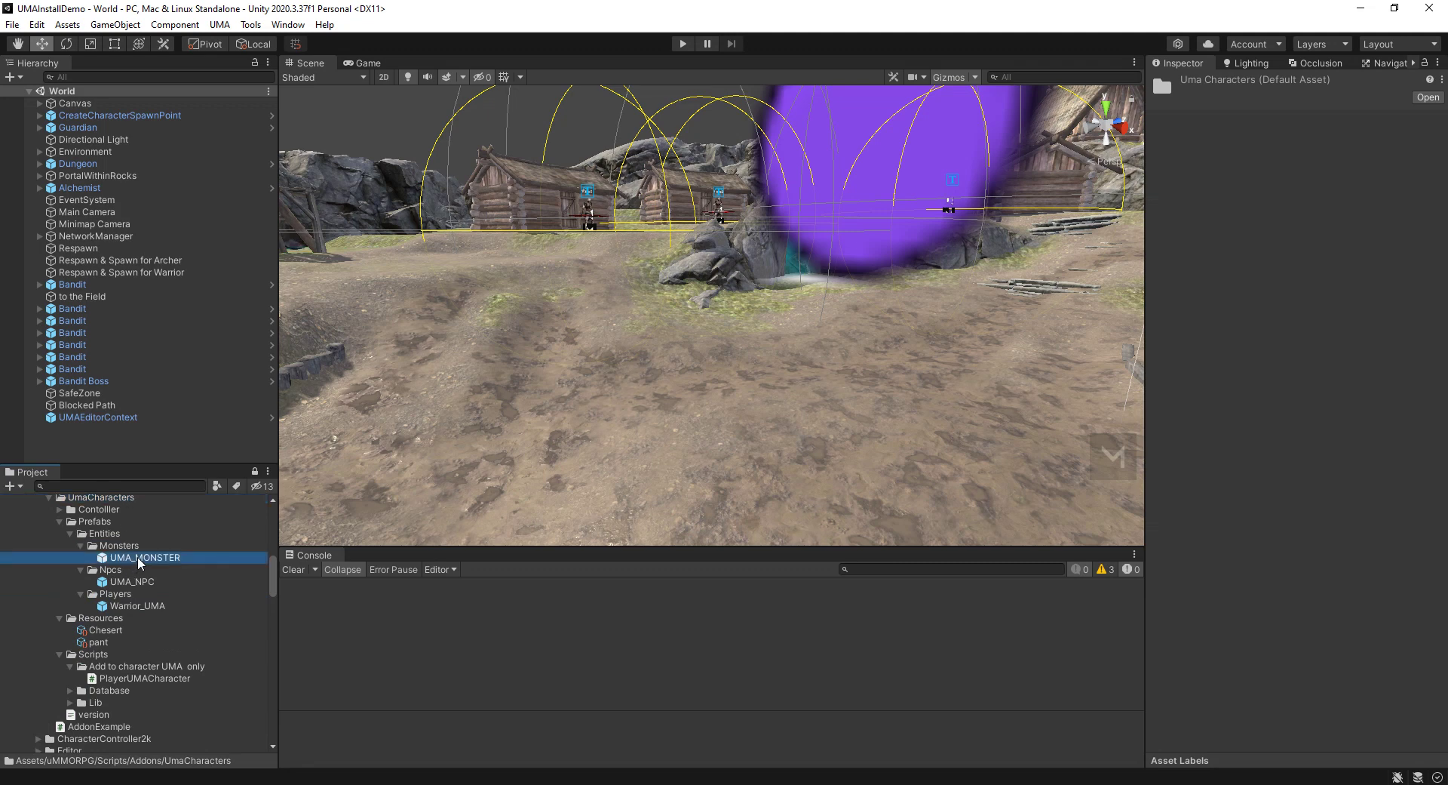
drag(139, 561, 966, 453)
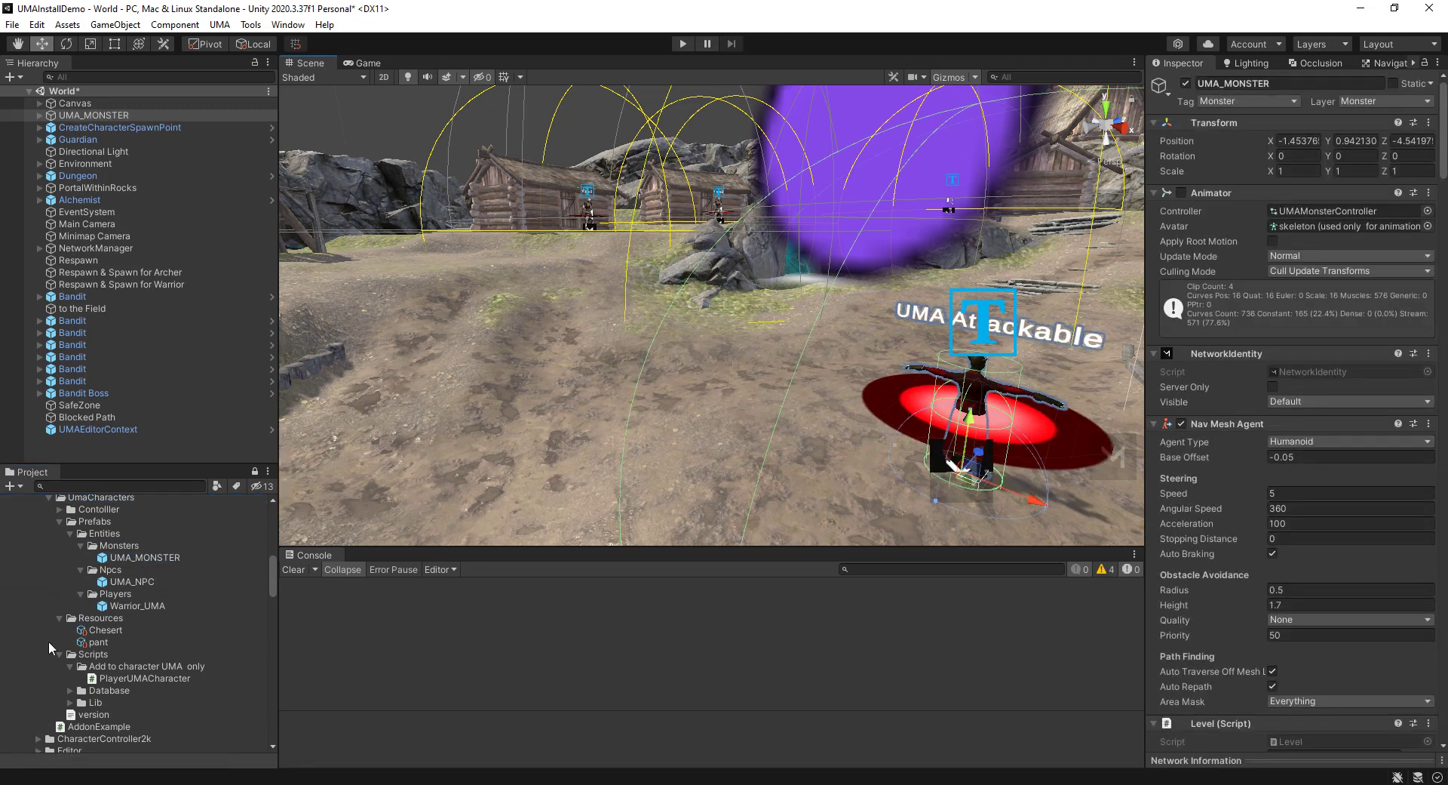
drag(133, 582, 405, 275)
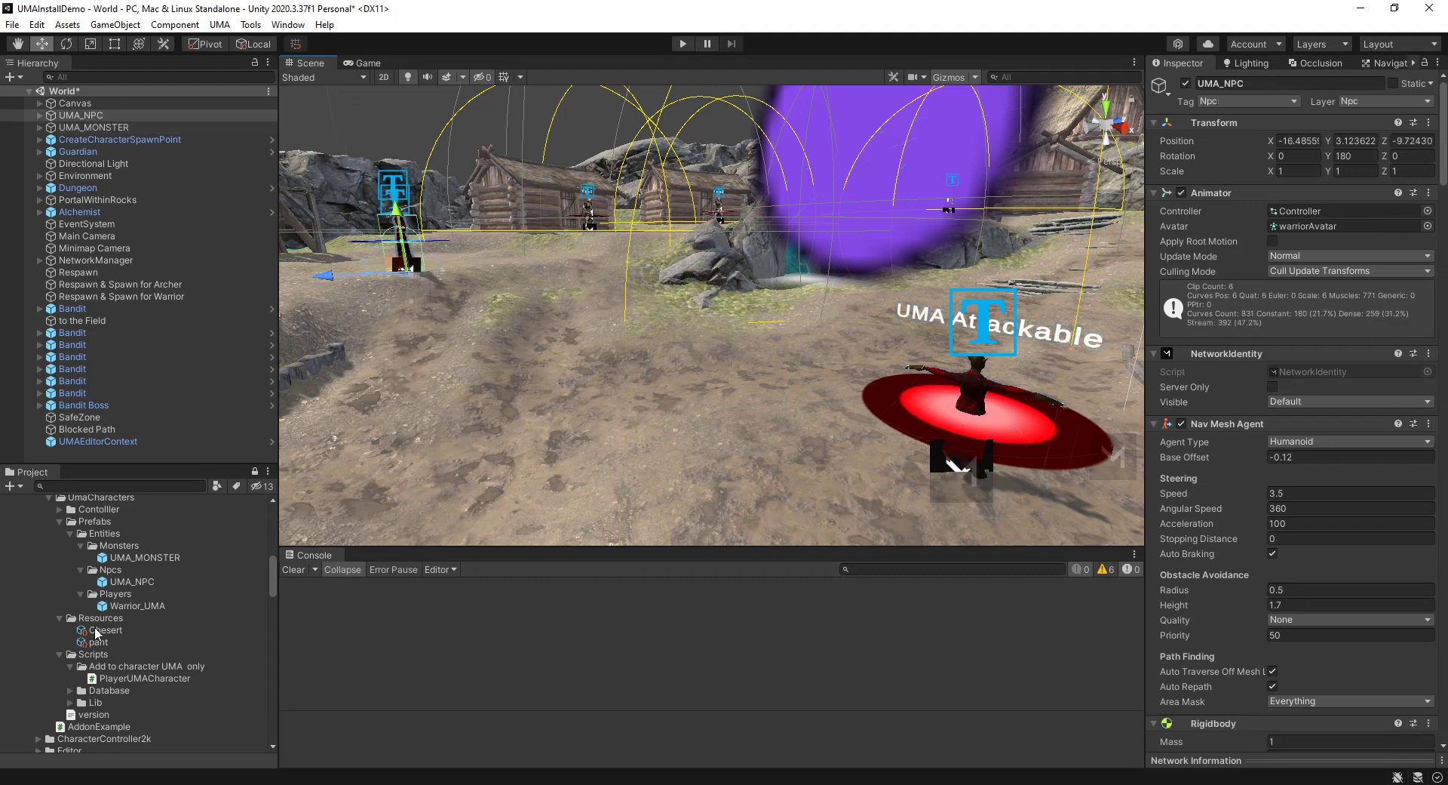
Examine the settings of the Warrior_UMA player prefab and the Chesert equipment item.
mouse_move(134, 604)
mouse_down()
mouse_move(354, 423)
mouse_move(470, 454)
mouse_move(149, 629)
mouse_move(160, 606)
mouse_up()
click(137, 604)
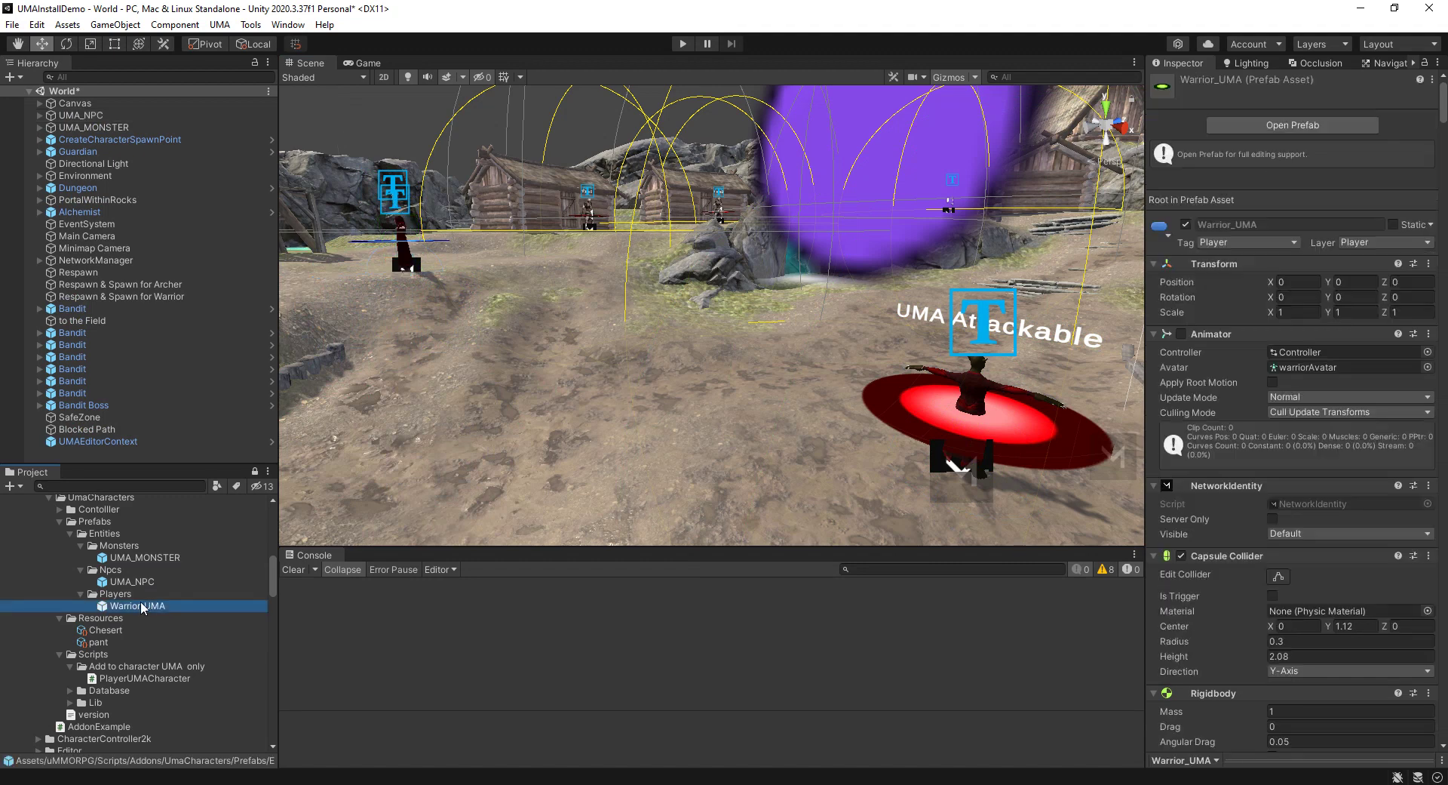
click(96, 631)
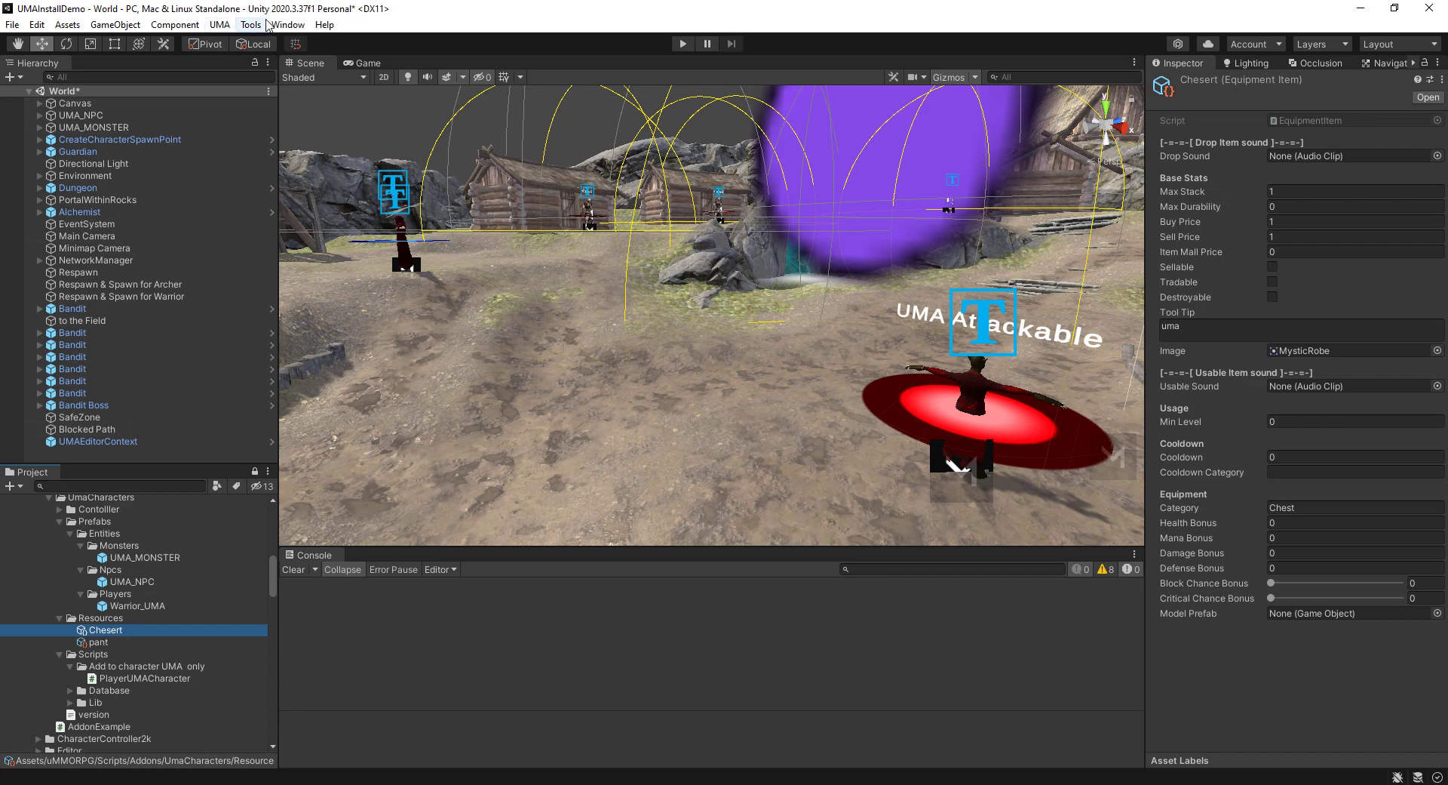
Apply the addons list with UMA Characters active through the Define Manager, and close the manager.
click(251, 24)
mouse_move(220, 25)
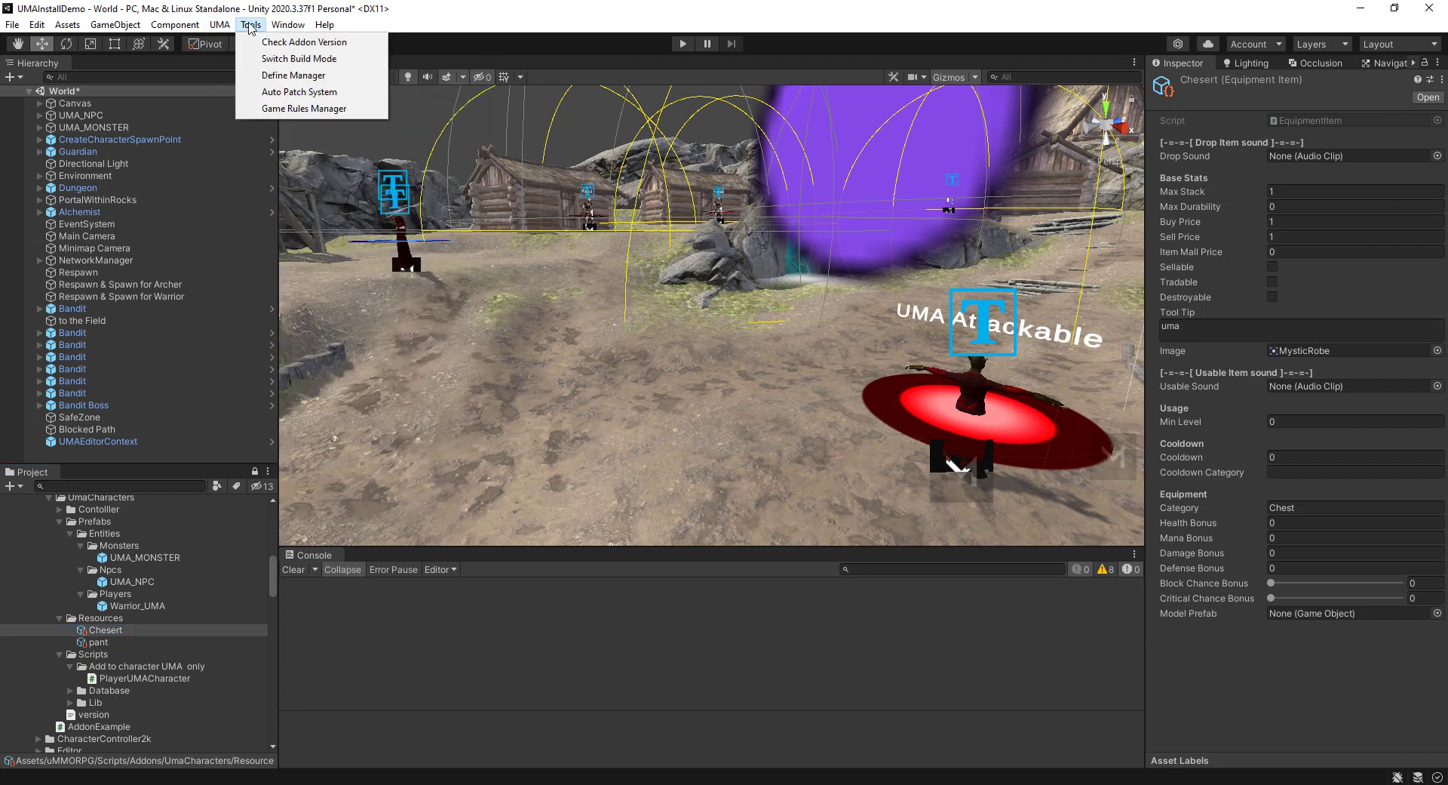
click(271, 75)
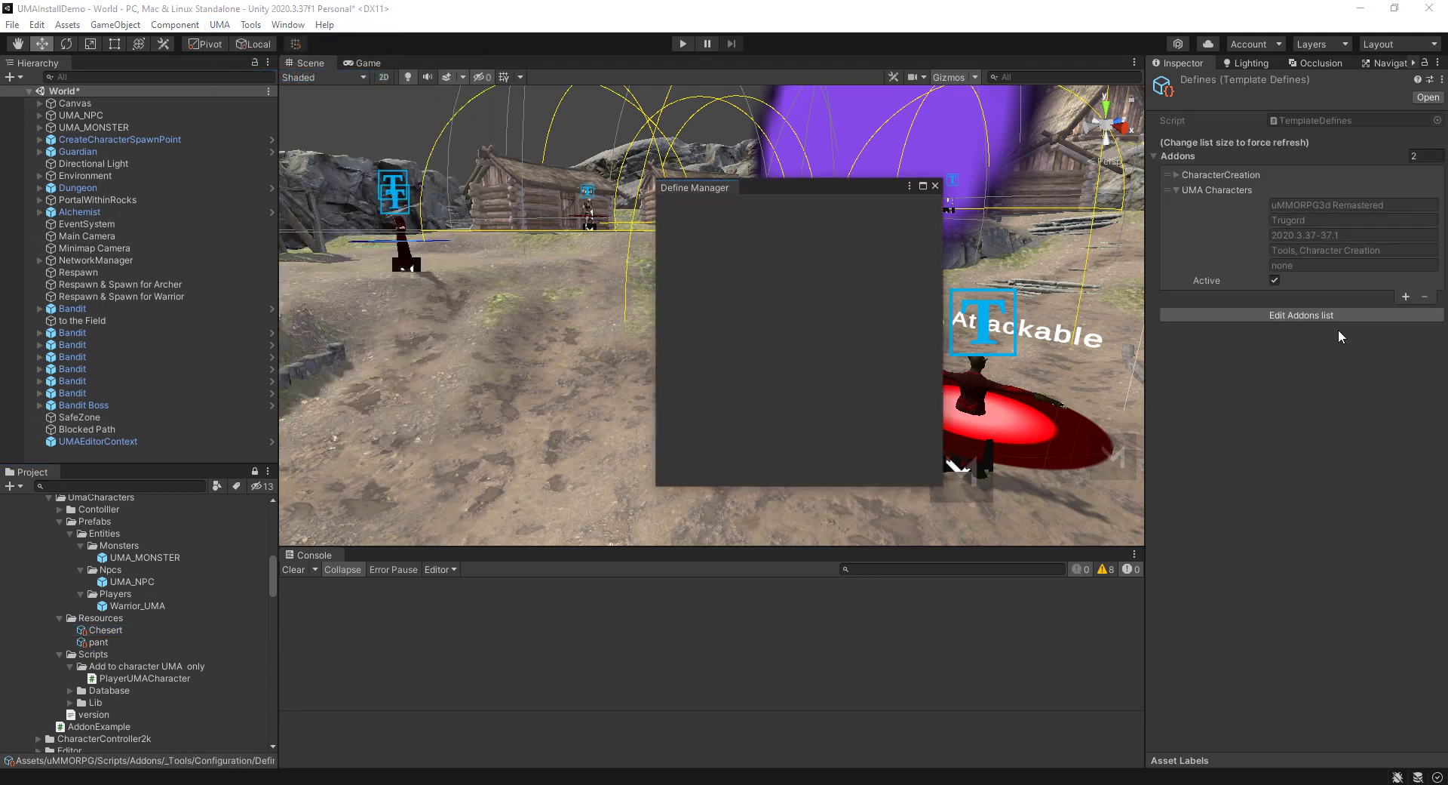
click(1293, 314)
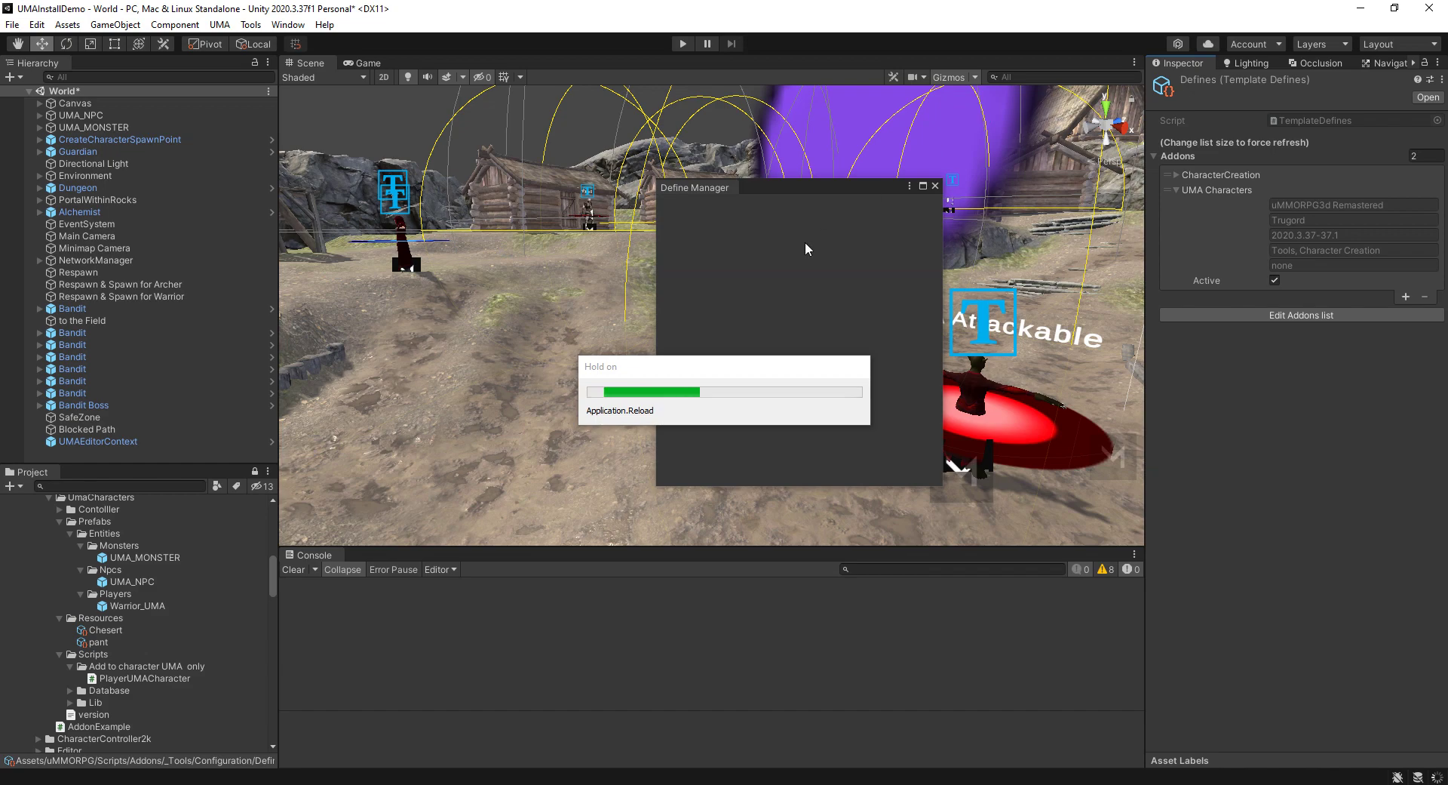
click(935, 186)
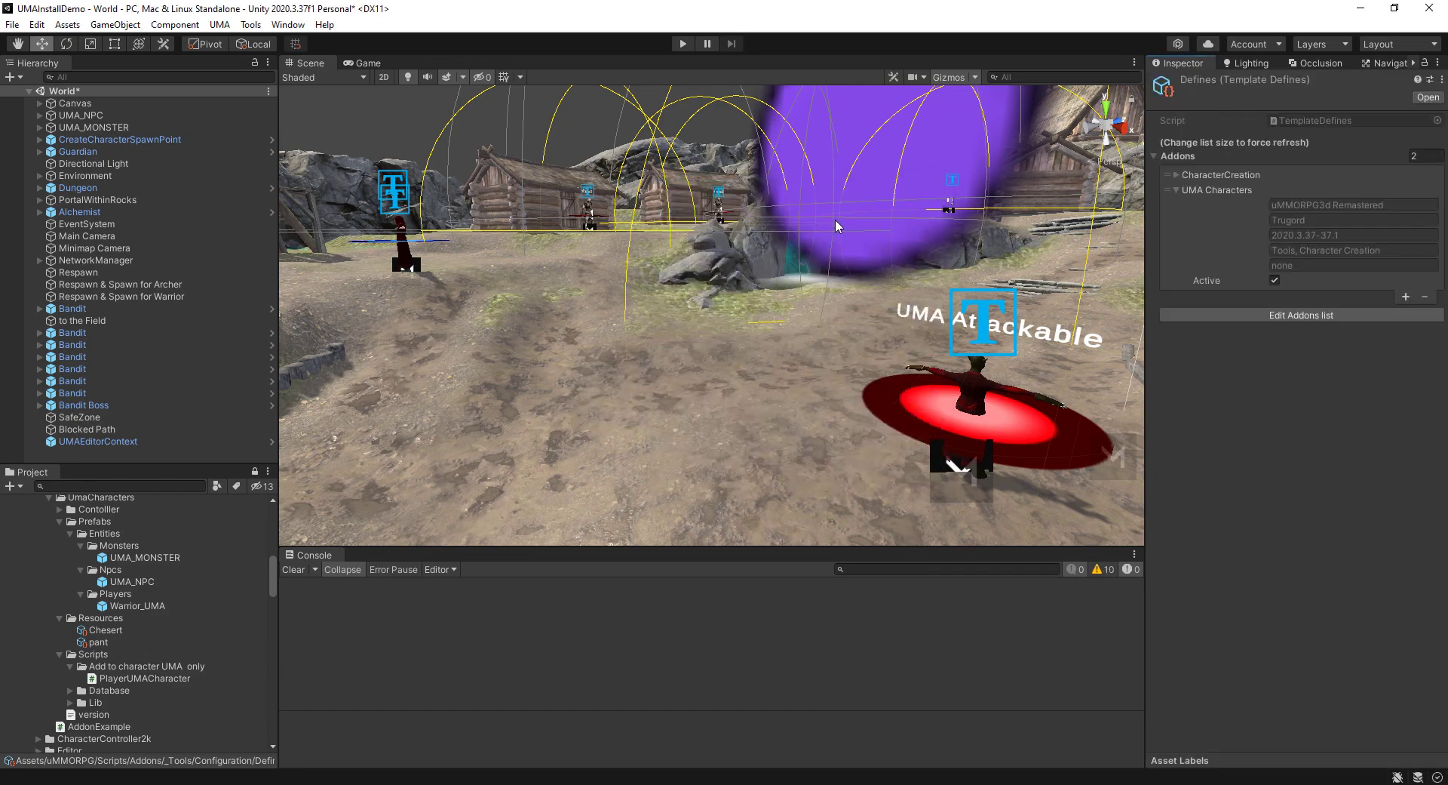
Move the CreateCharacterSpawnPoint's Ground plane to about X 0.24, Y 0.9, Z -1.63 and deactivate it.
right_drag(835, 218, 1037, 468)
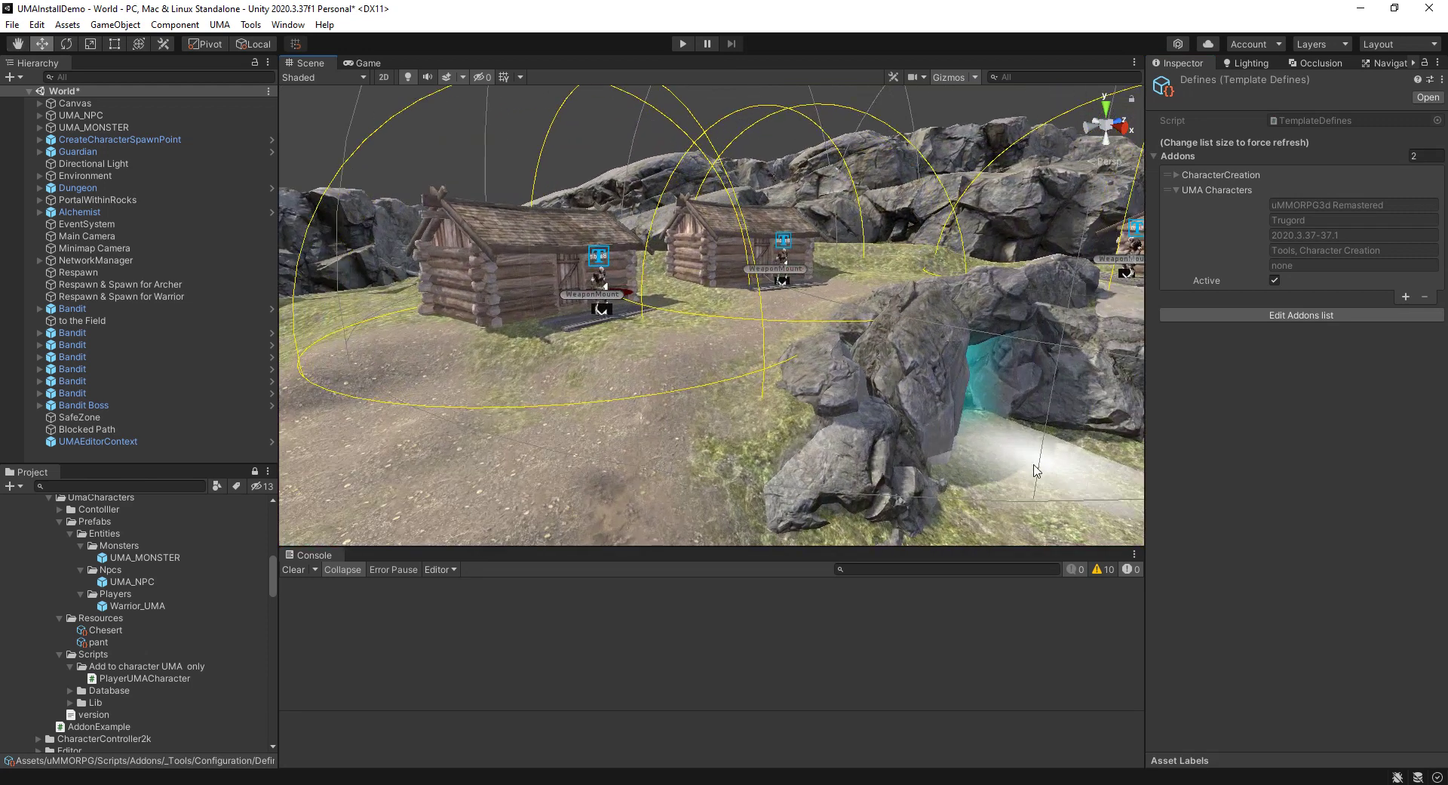
click(1045, 464)
click(1038, 461)
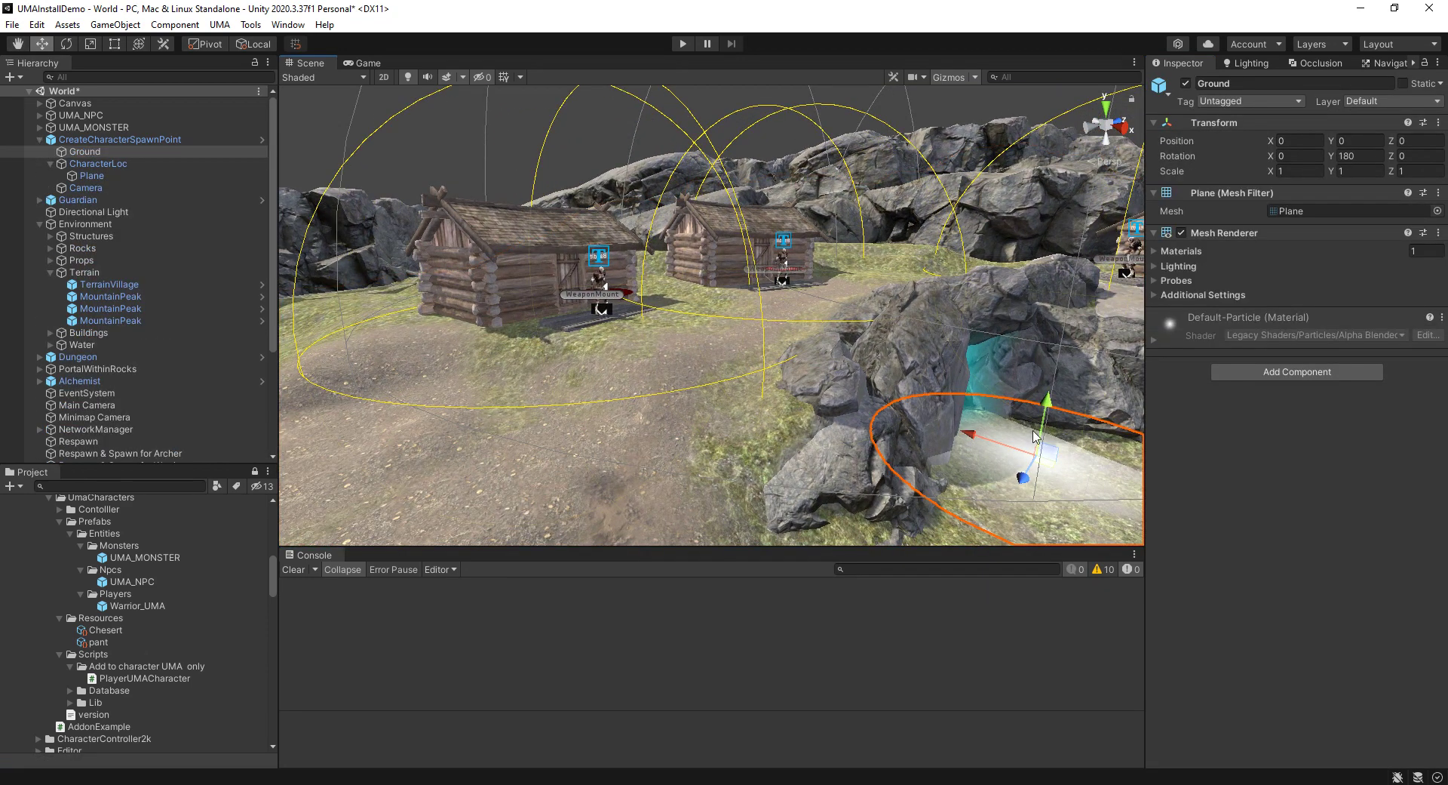
drag(1052, 391, 1051, 378)
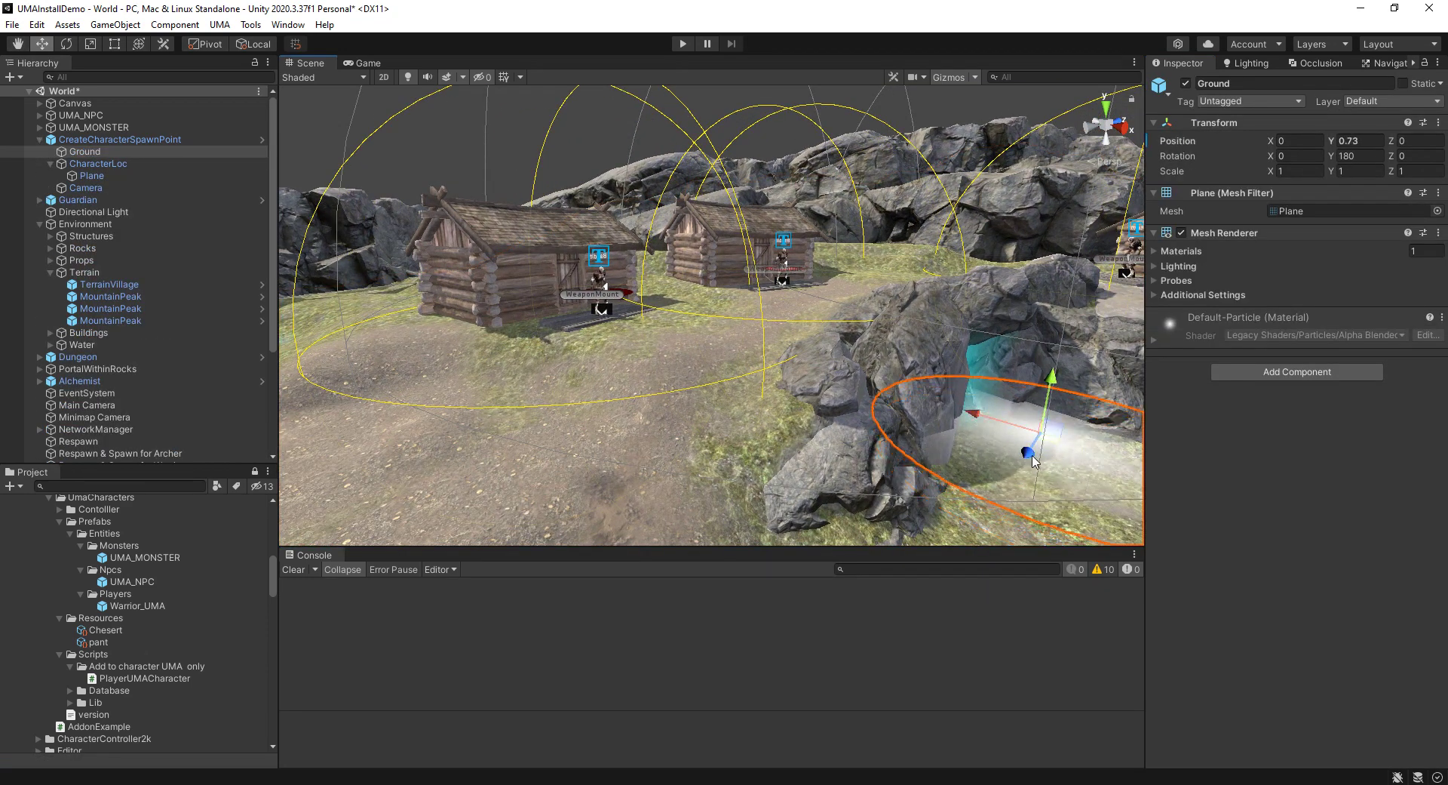
drag(1030, 461, 1006, 485)
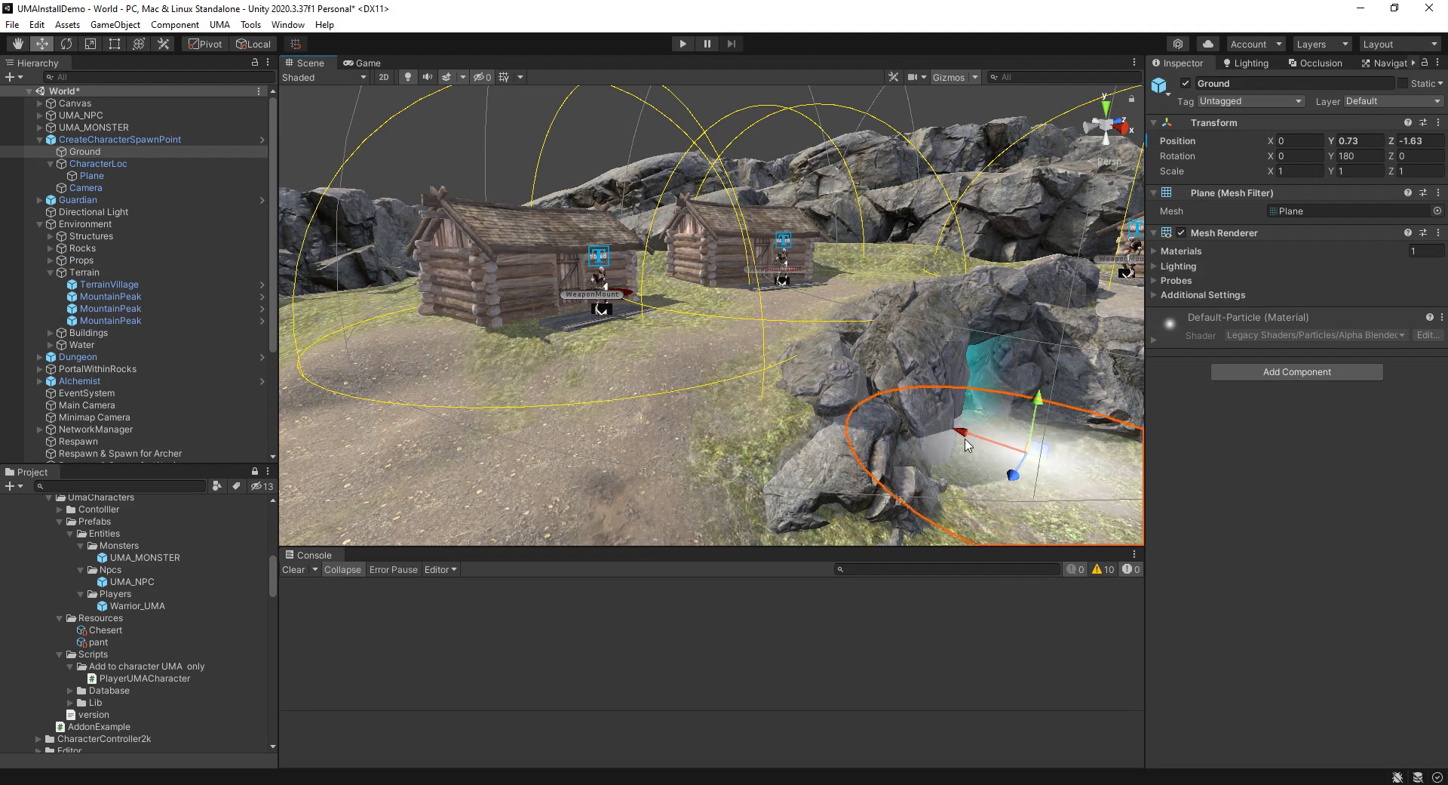
drag(968, 436, 1036, 403)
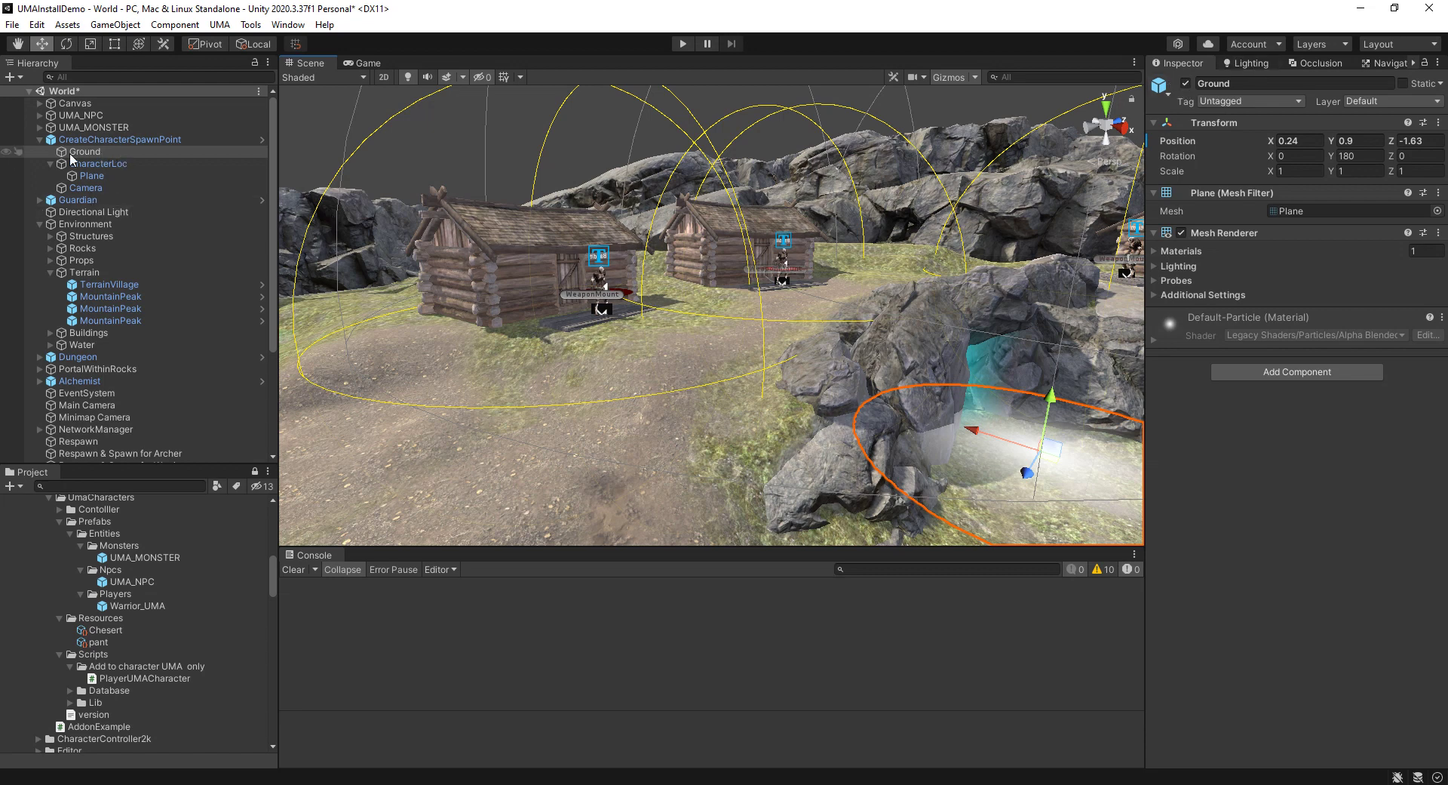
click(1186, 83)
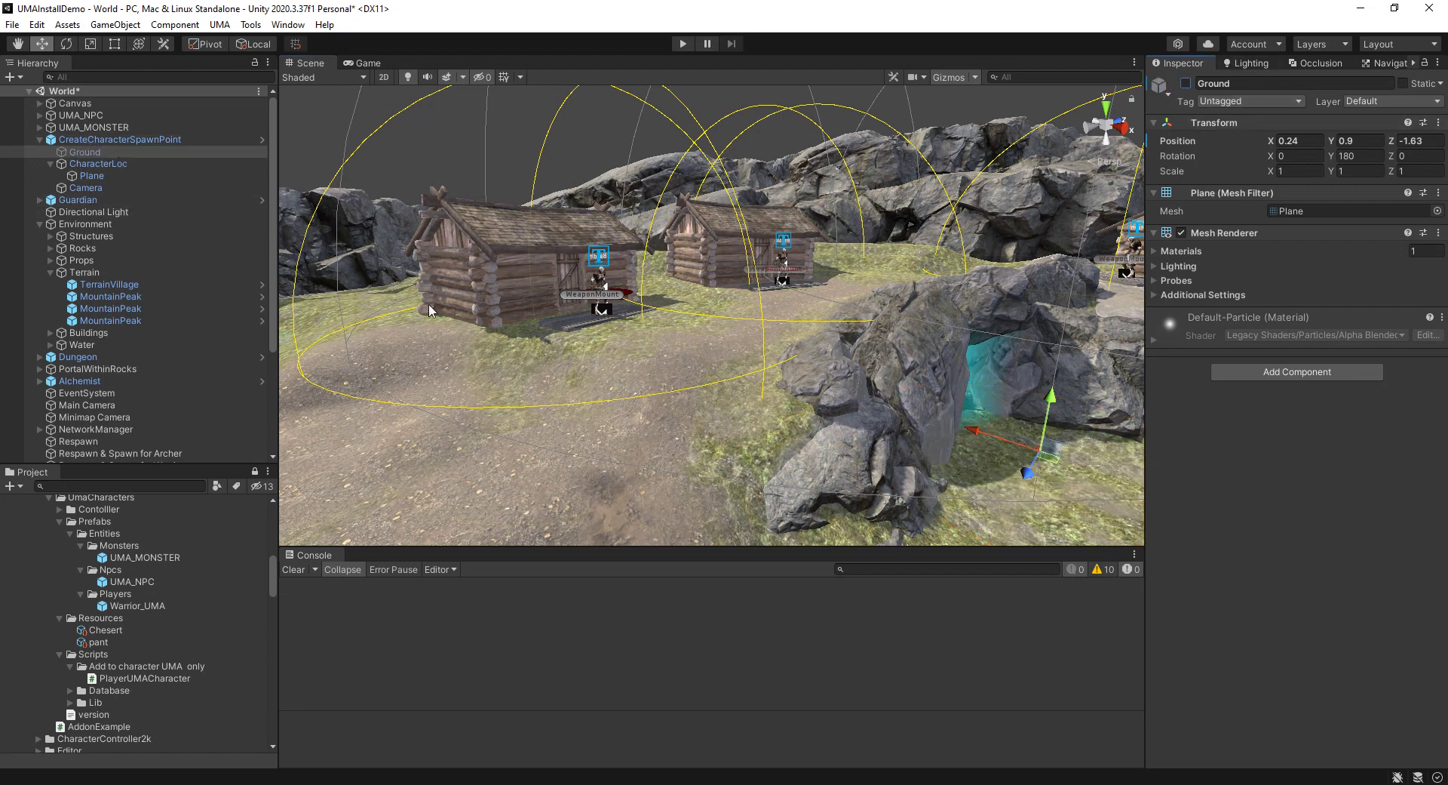
Move CreateCharacterSpawnPoint to about X -12.08, Y 2.42, Z 7.14 near the rock portal.
click(121, 142)
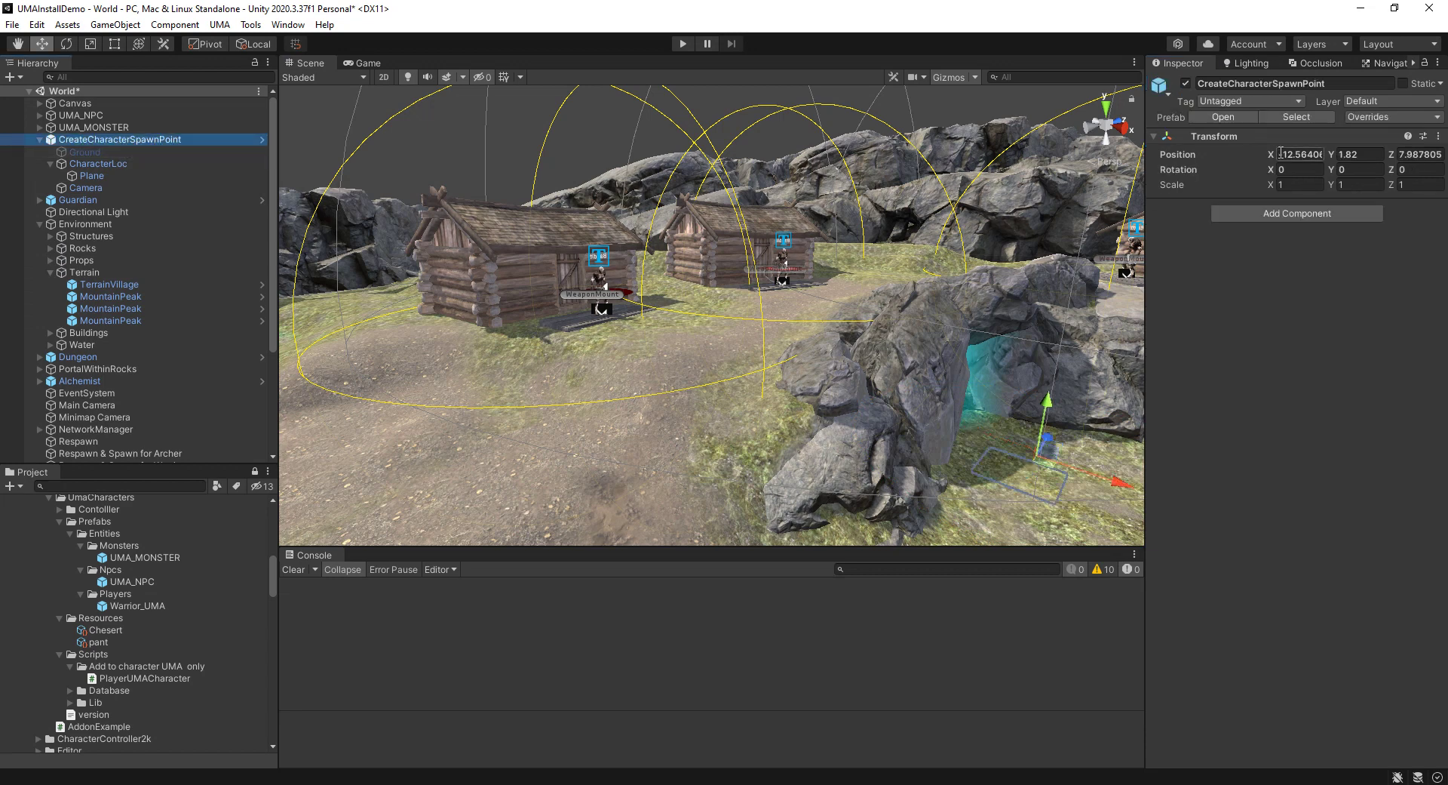
drag(1054, 472, 1068, 400)
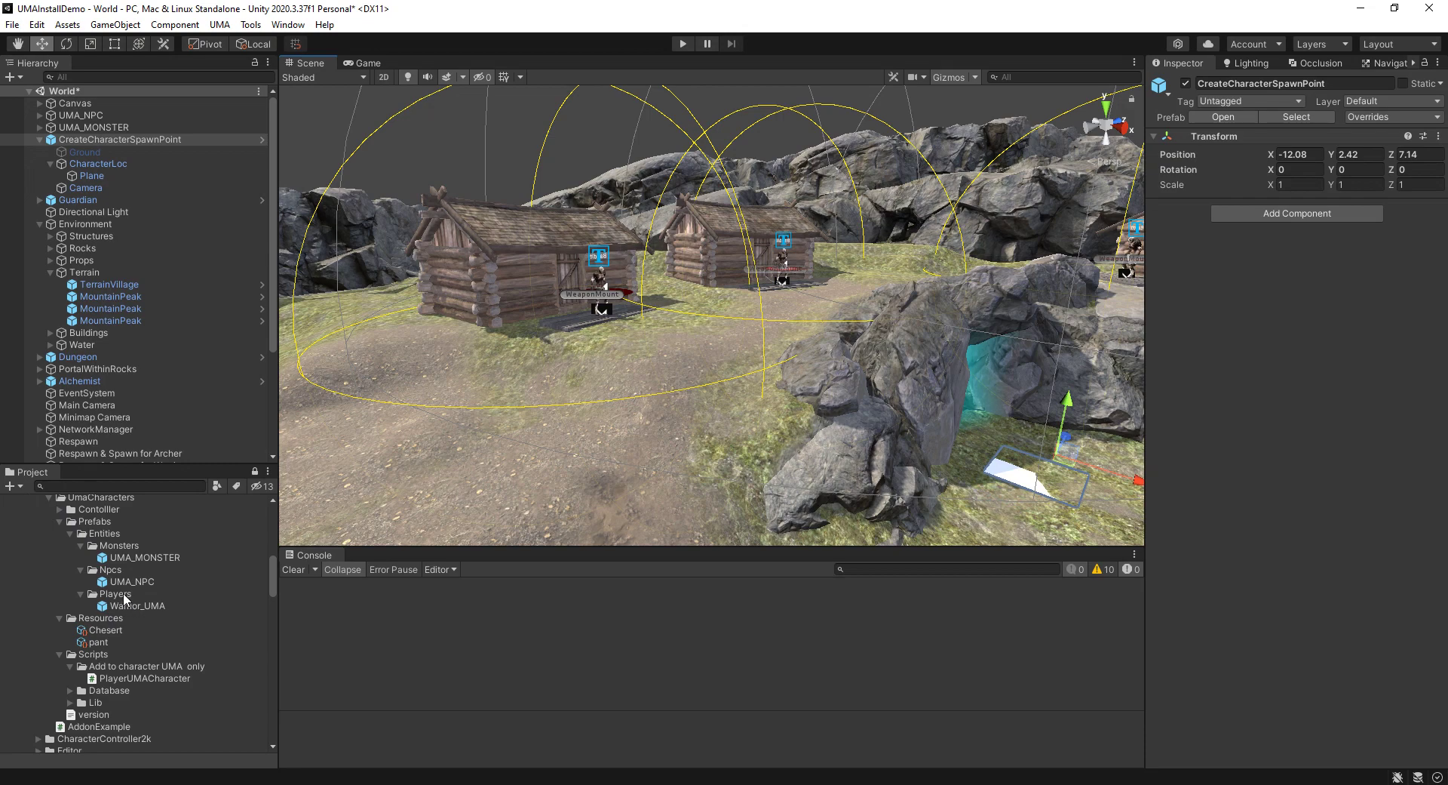
mouse_move(778, 483)
right_down()
mouse_move(1355, 688)
mouse_move(1403, 628)
mouse_move(1054, 585)
mouse_move(7, 577)
right_up()
Collapse the addon's Monsters and Npcs prefab folders and the CreateCharacterSpawnPoint object.
click(81, 545)
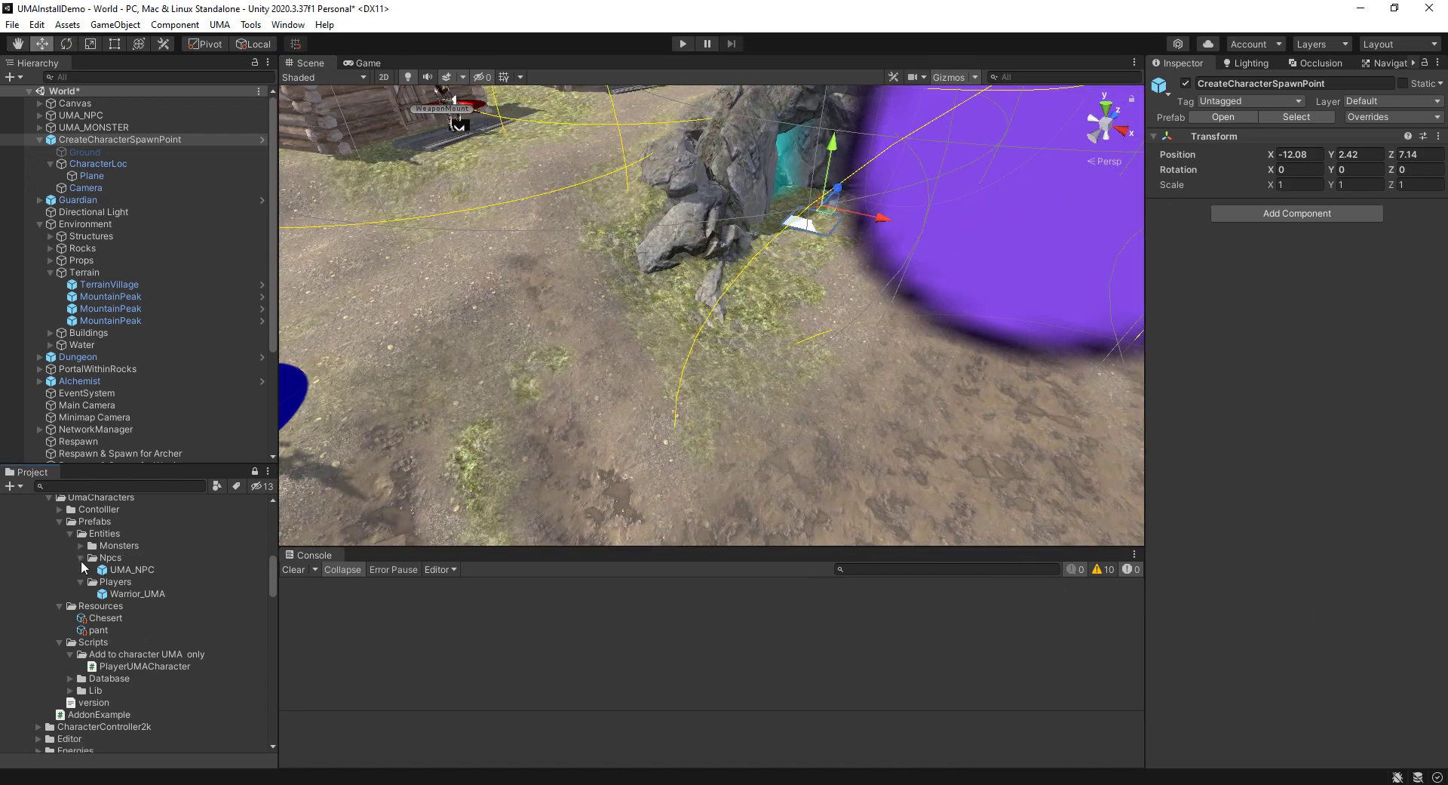
click(80, 557)
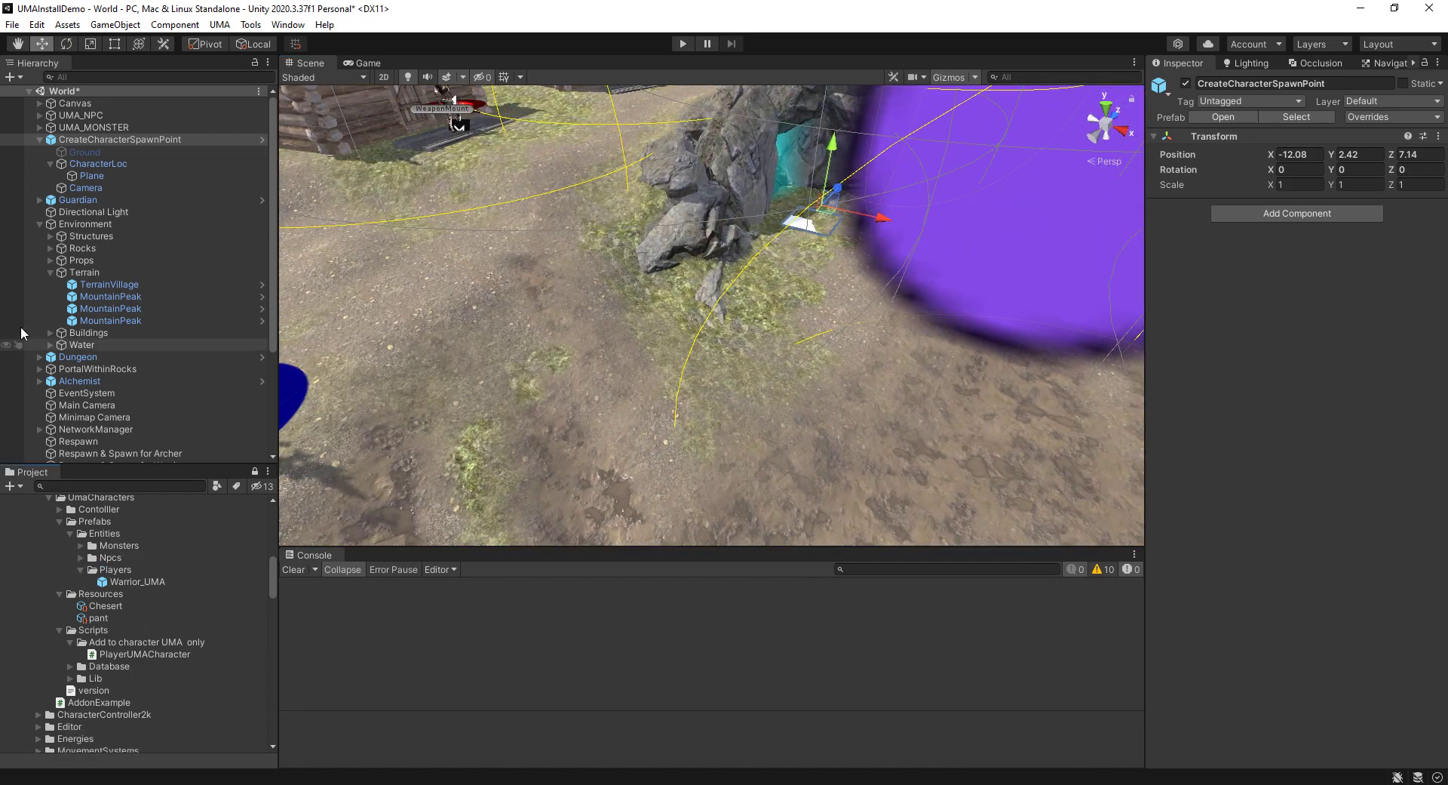
click(41, 141)
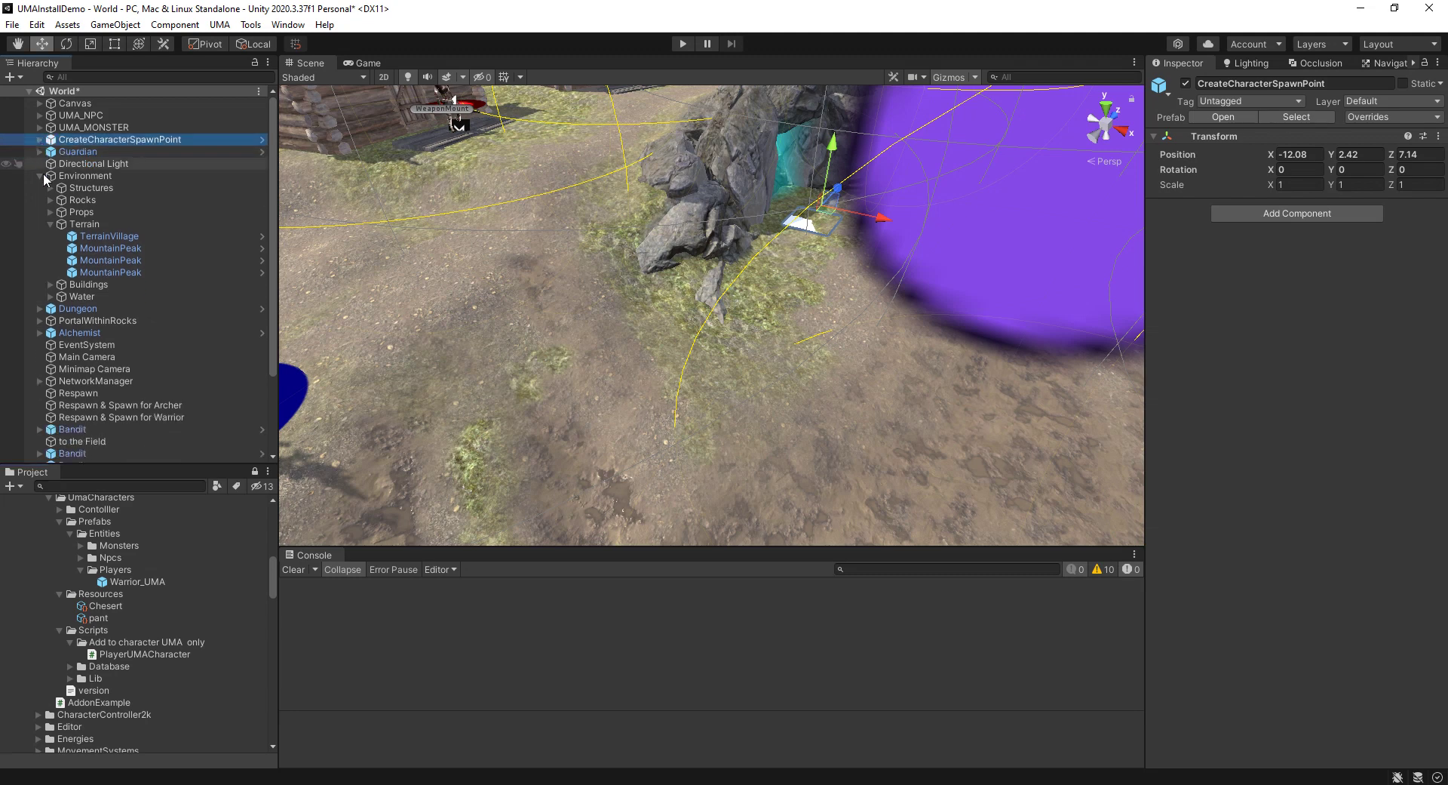
Add Warrior_UMA to the NetworkManager's registered spawnable prefabs, directly below Archer.
click(88, 380)
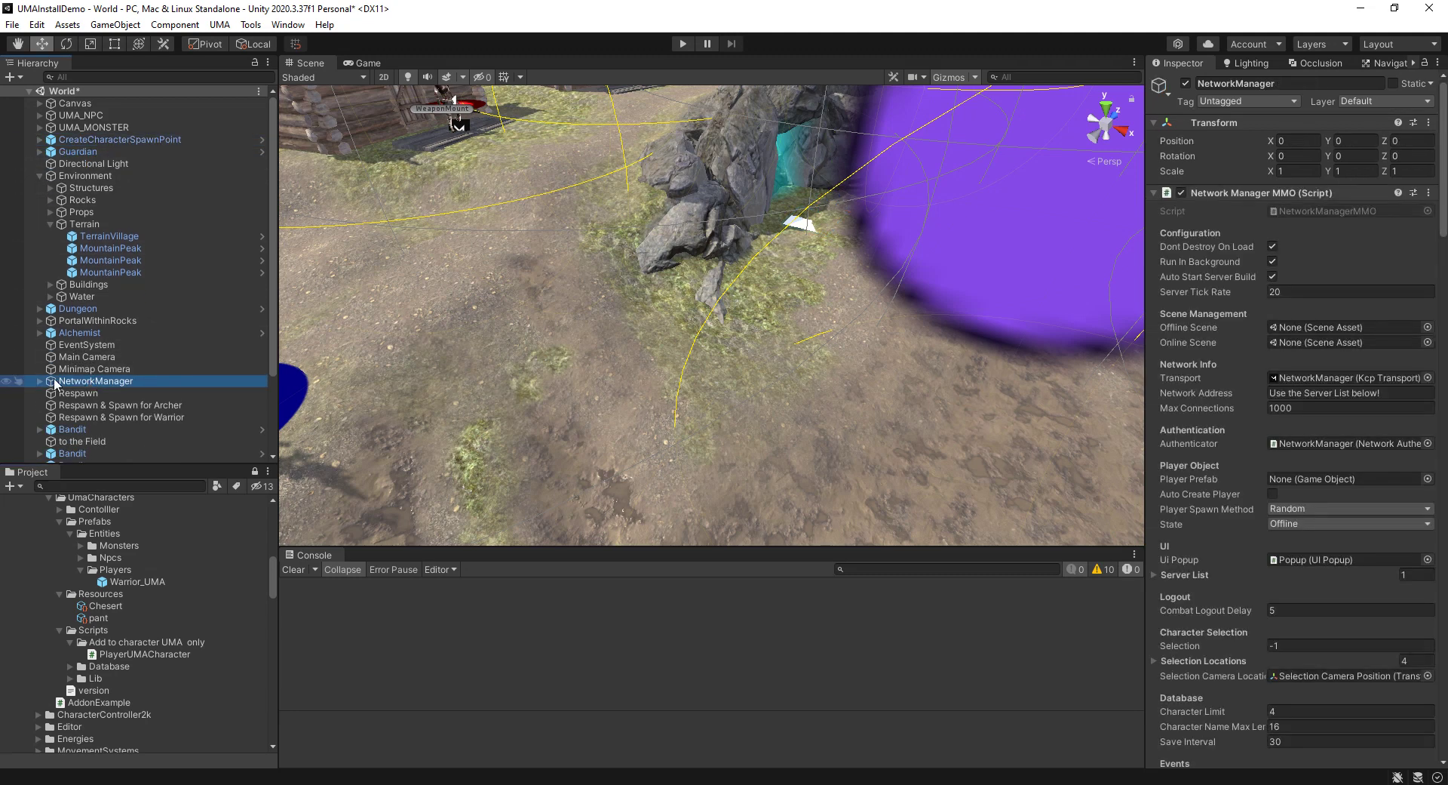
scroll(1329, 445, down, 20)
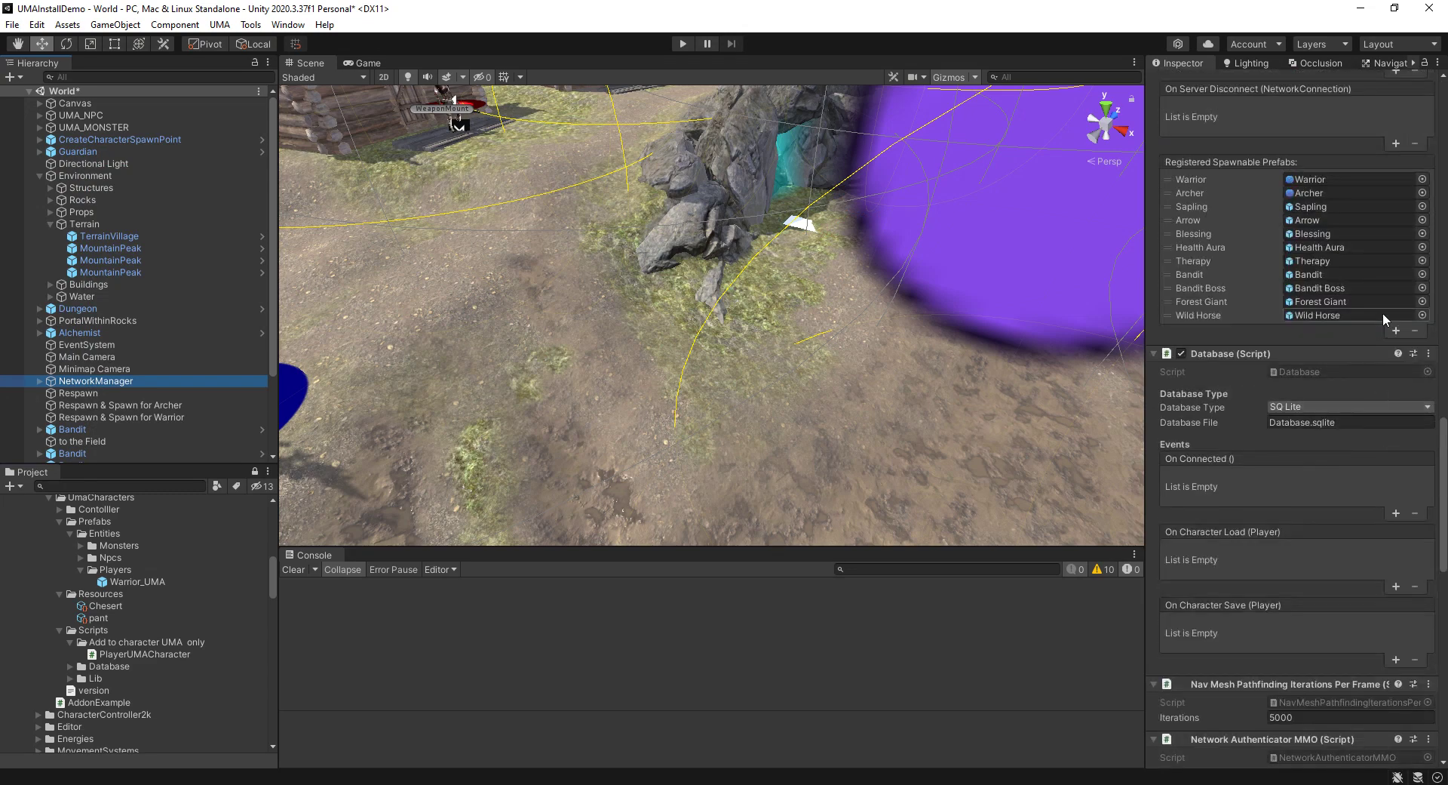
click(1397, 331)
drag(1183, 333, 1175, 207)
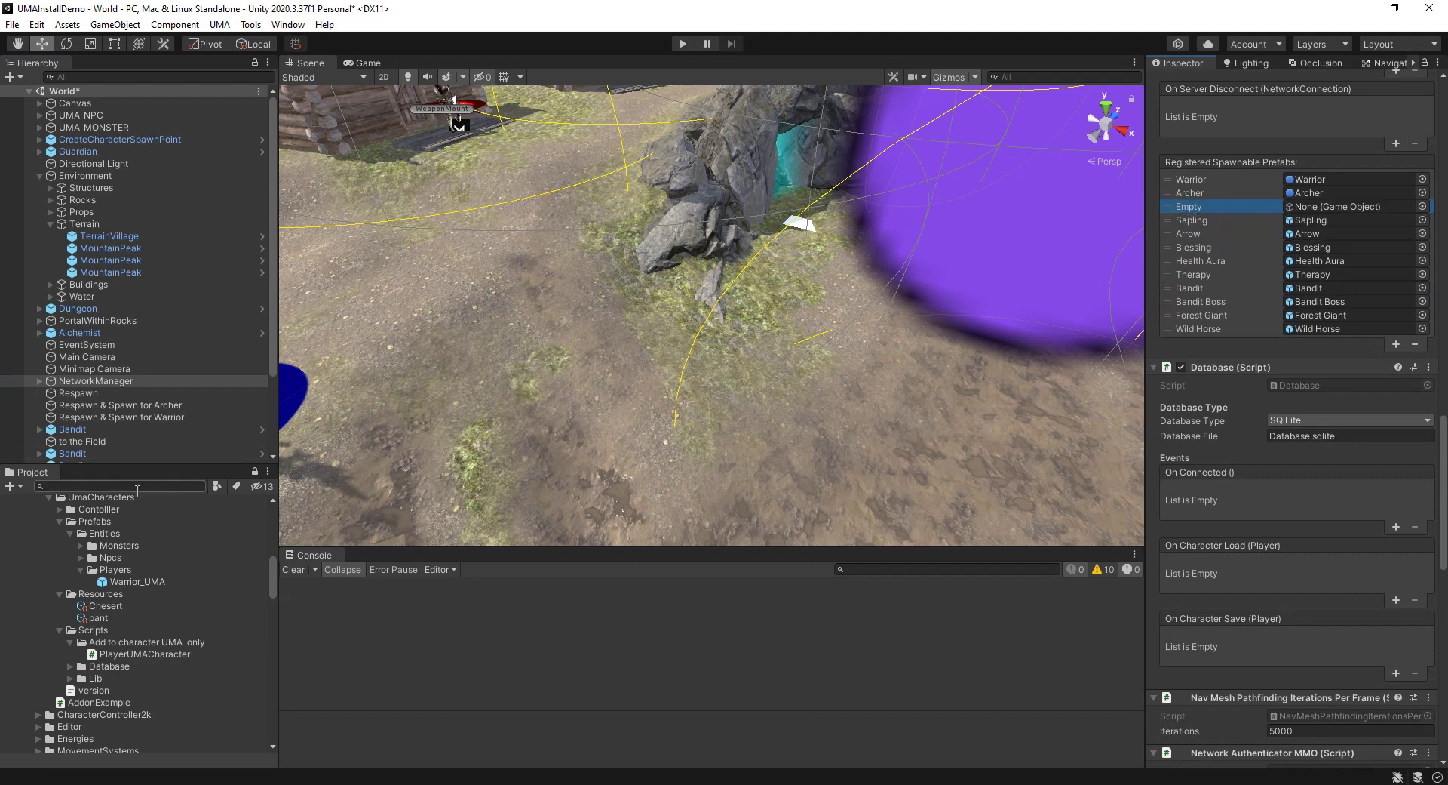
drag(129, 582, 1322, 208)
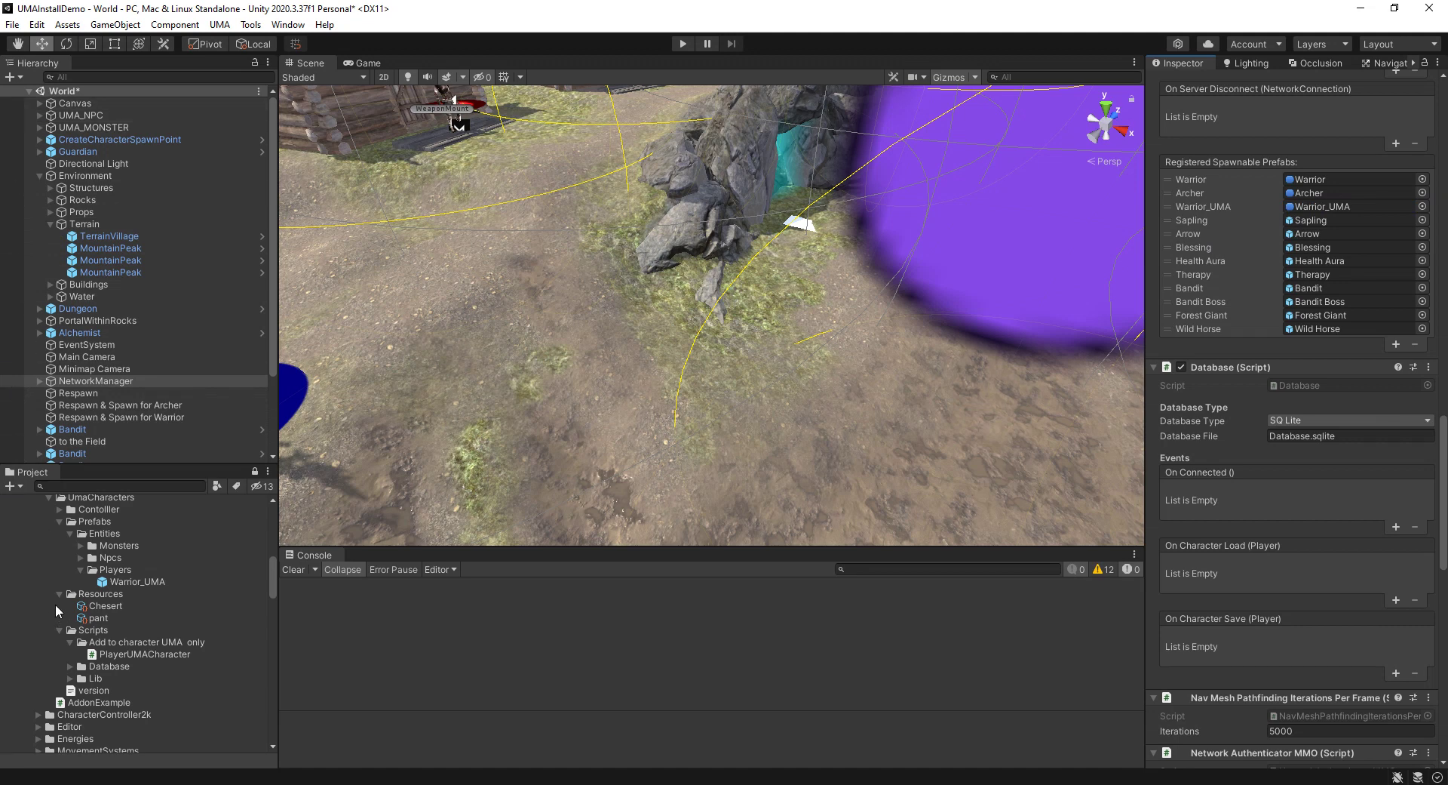
On the Canvas's UI_CharacterCreation object, reduce the Class List size to 2 and set it back to 3.
click(39, 115)
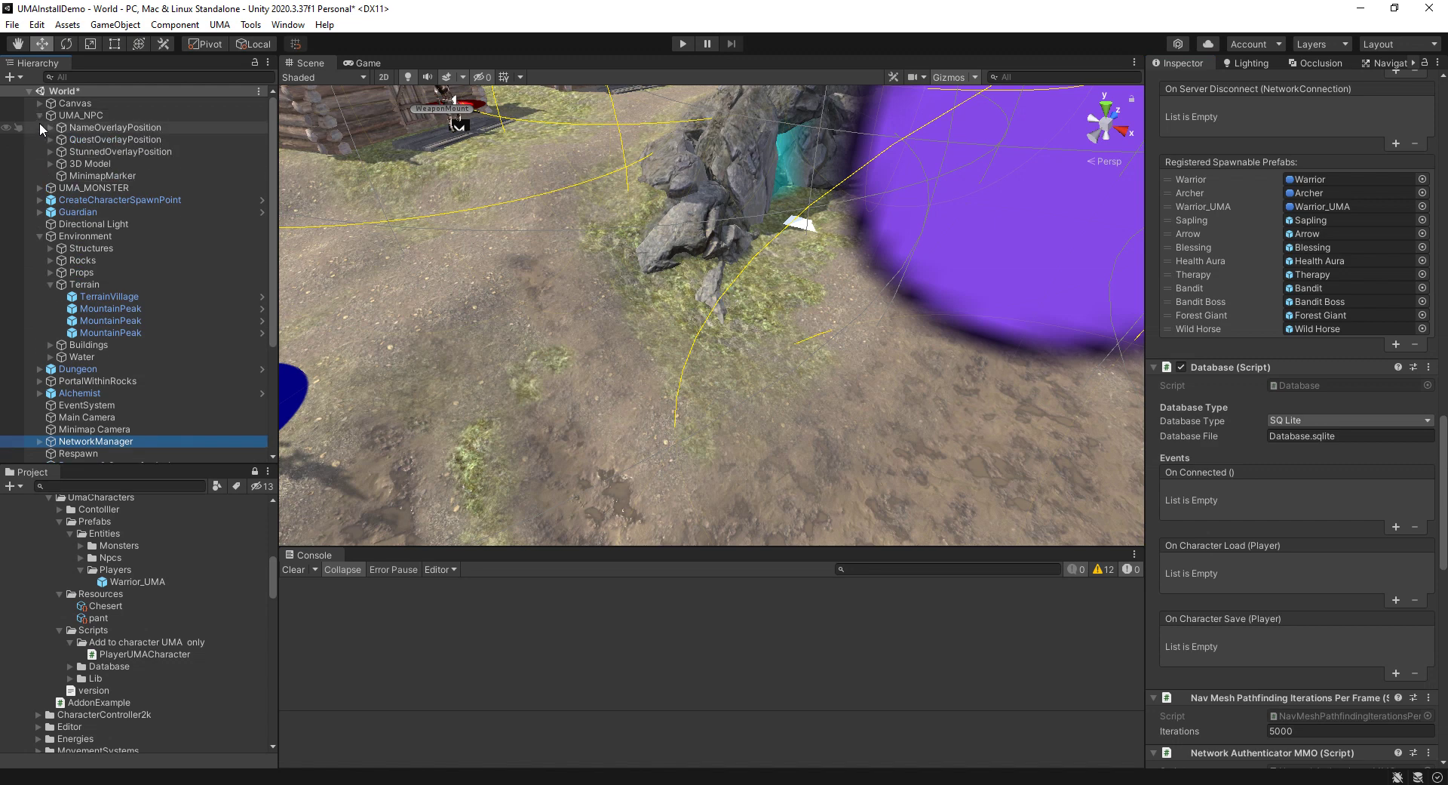
click(40, 115)
click(40, 104)
scroll(75, 321, down, 4)
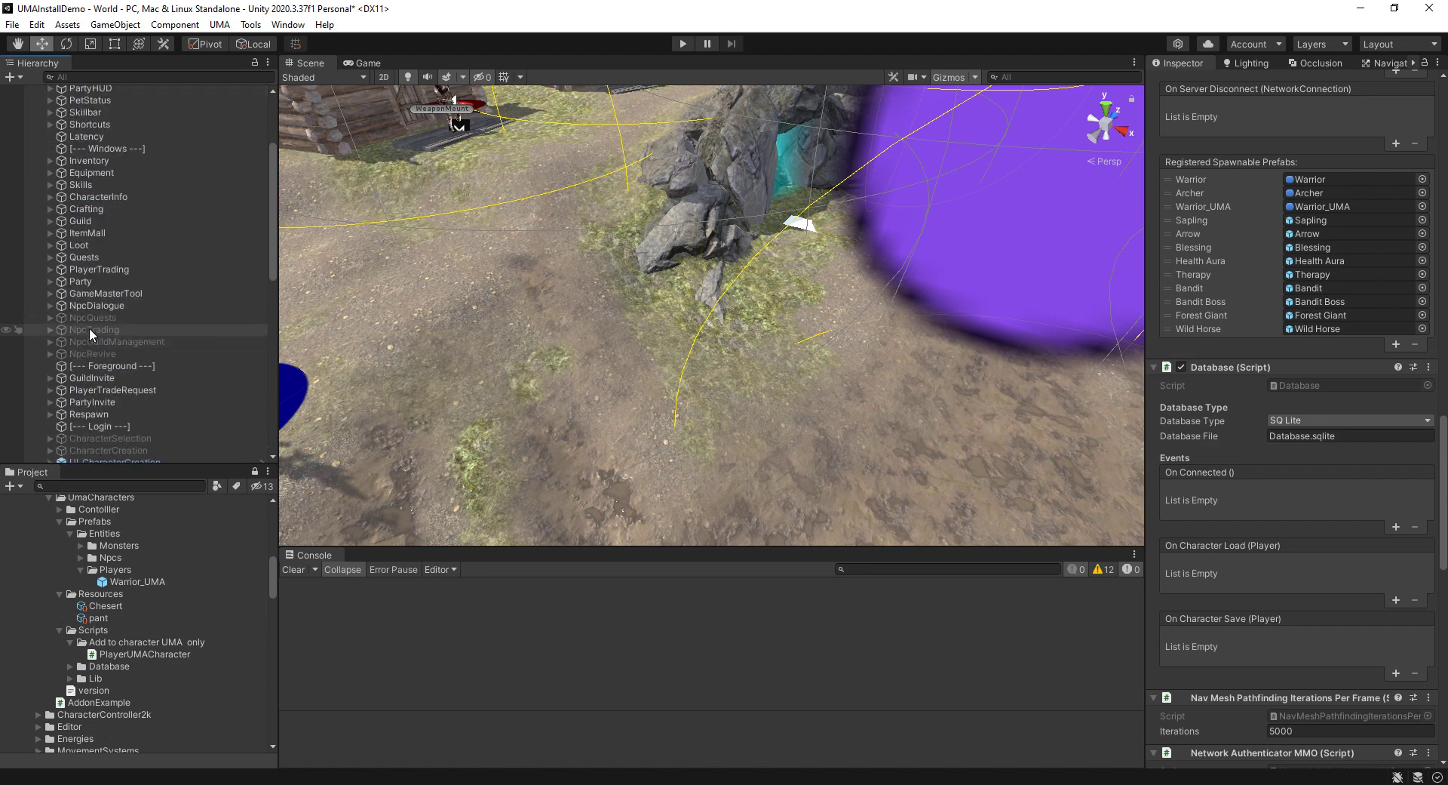
scroll(98, 323, down, 3)
click(97, 382)
click(104, 372)
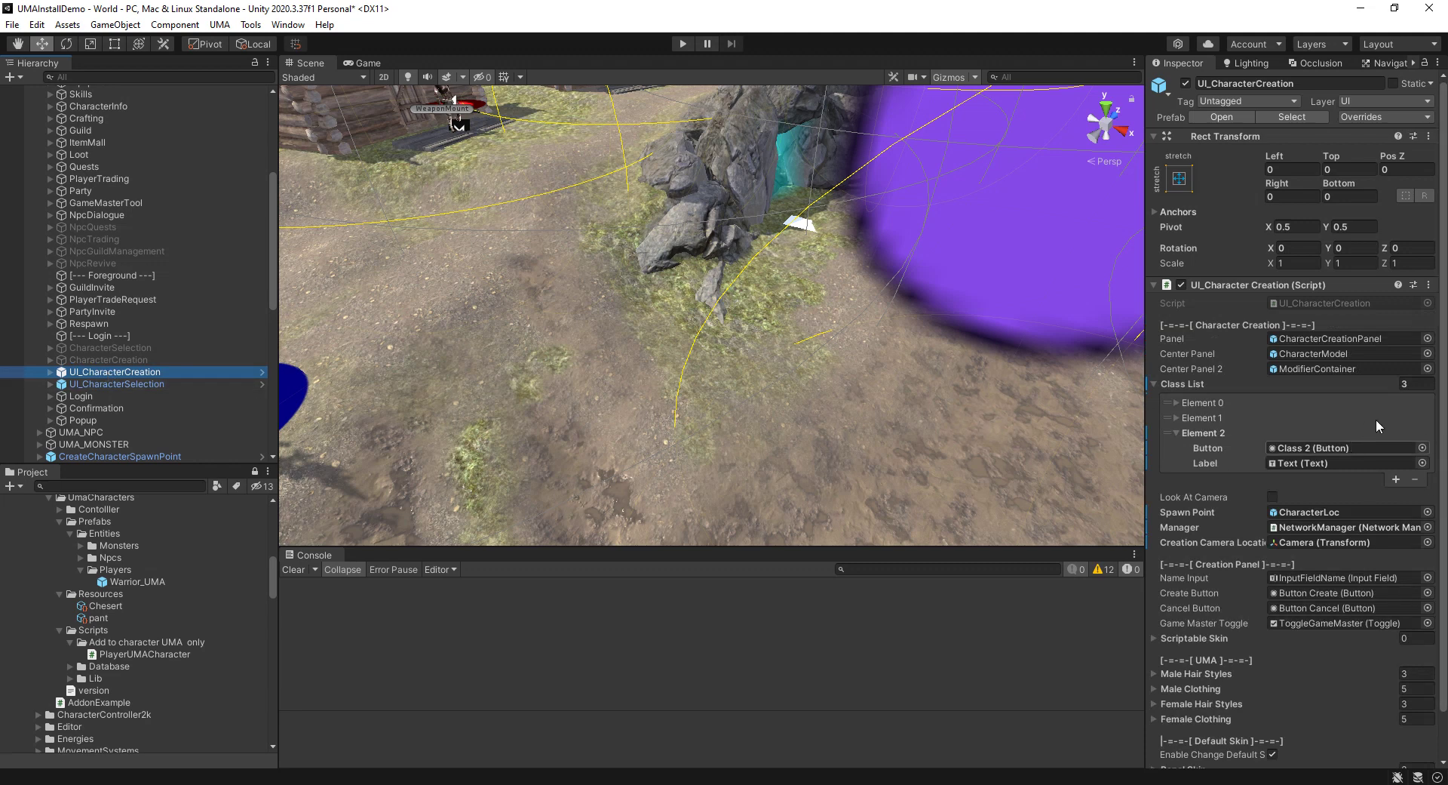
click(1406, 383)
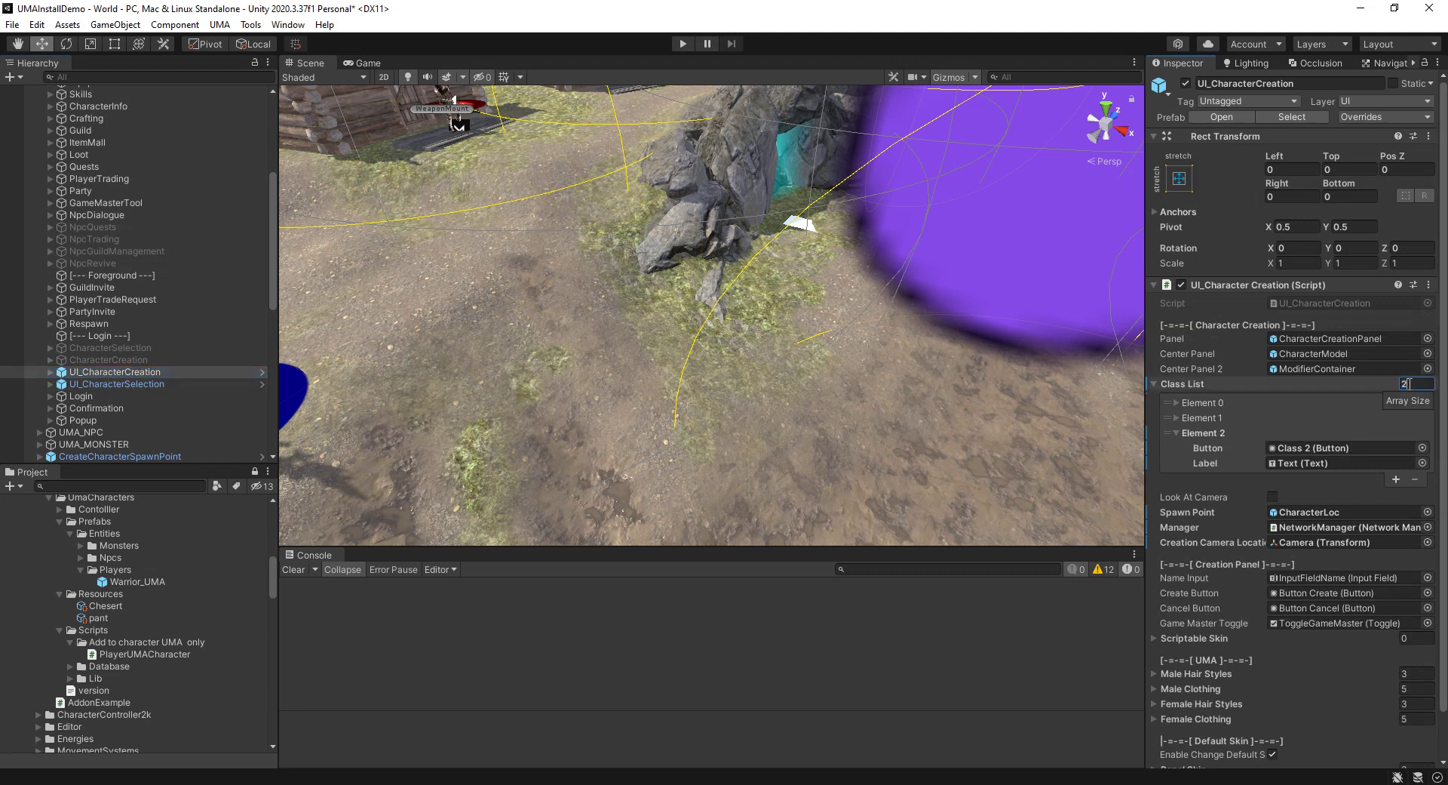
text(2)
key(Return)
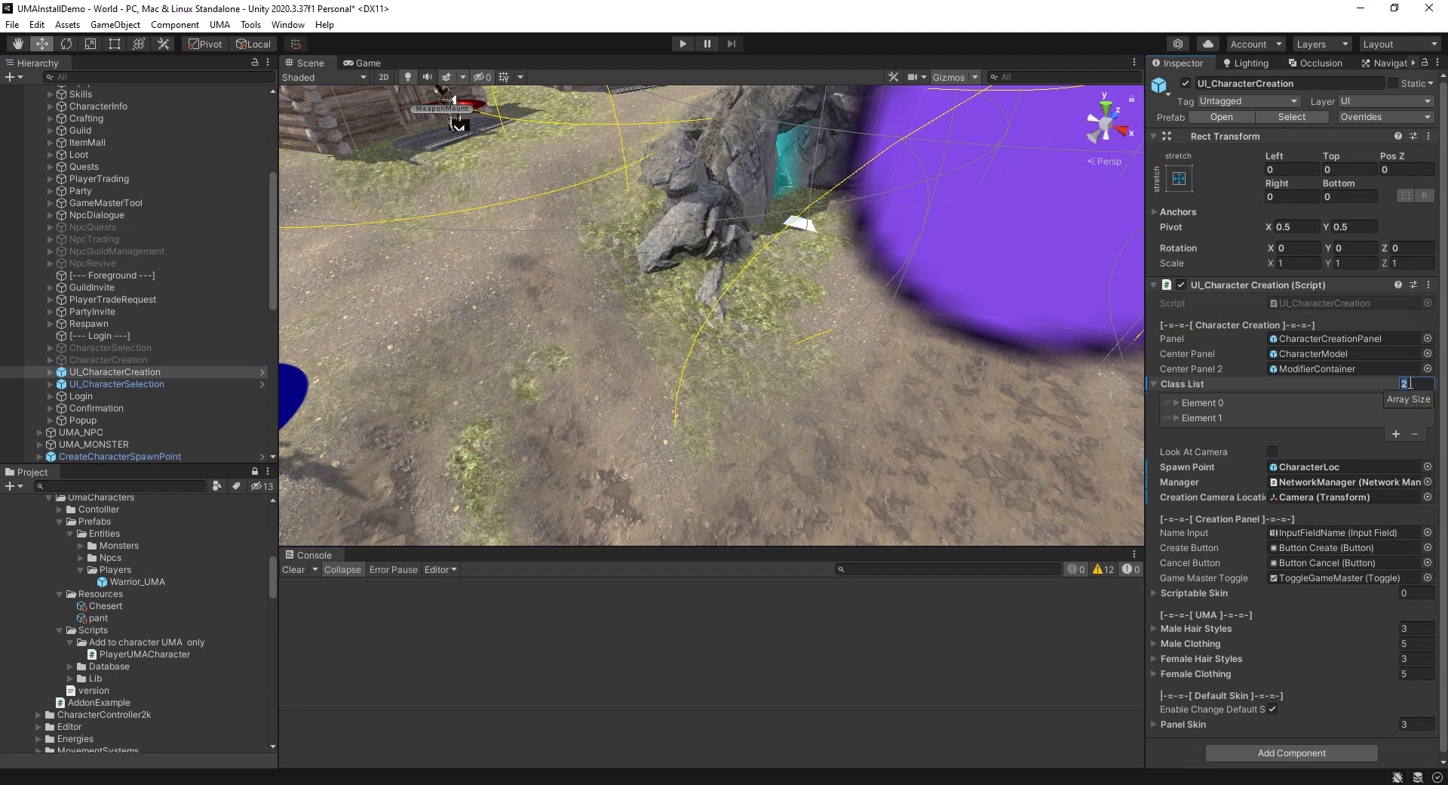
text(3)
key(Return)
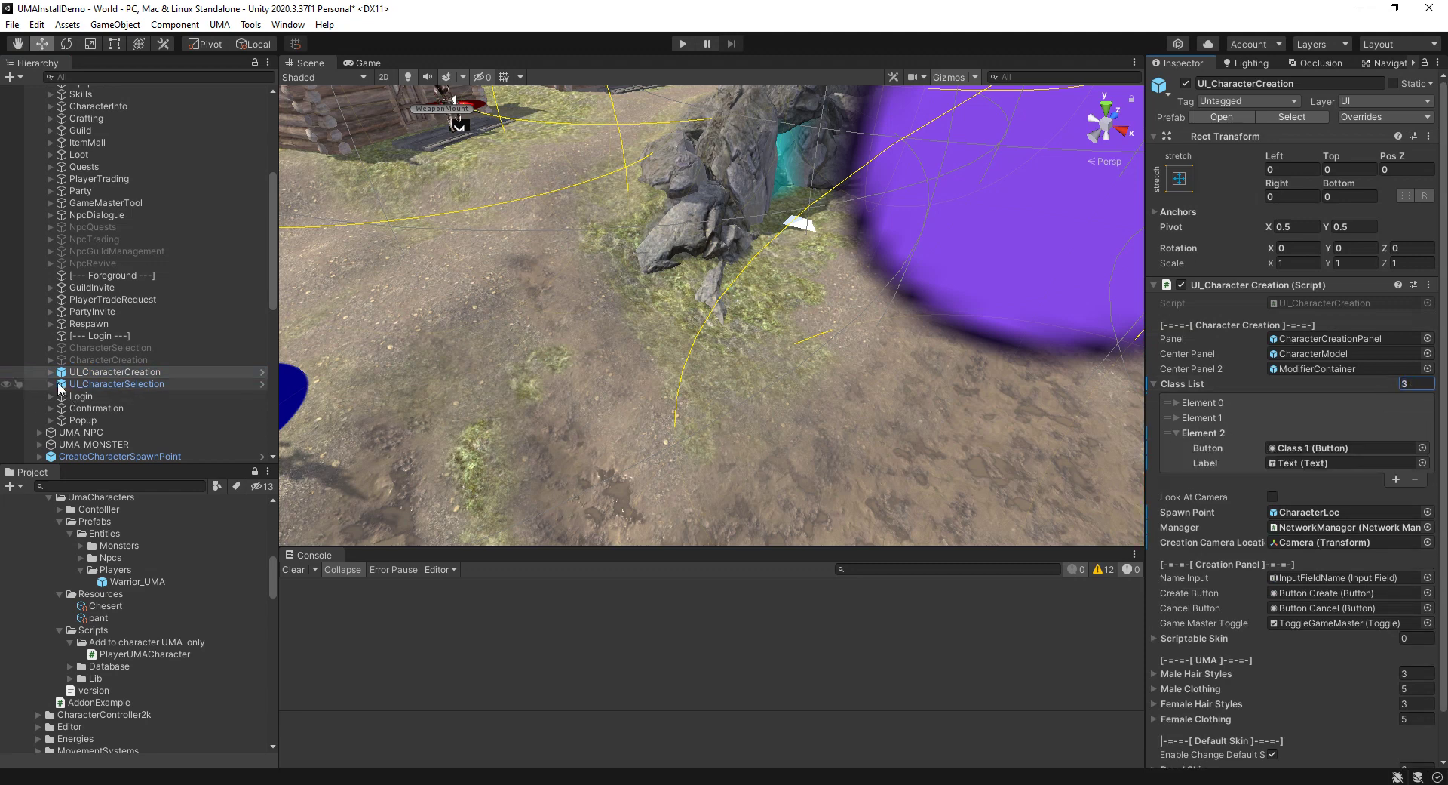
Assign the Class 2 button and its Text child to the Button and Label of Class List Element 2.
click(55, 373)
click(51, 372)
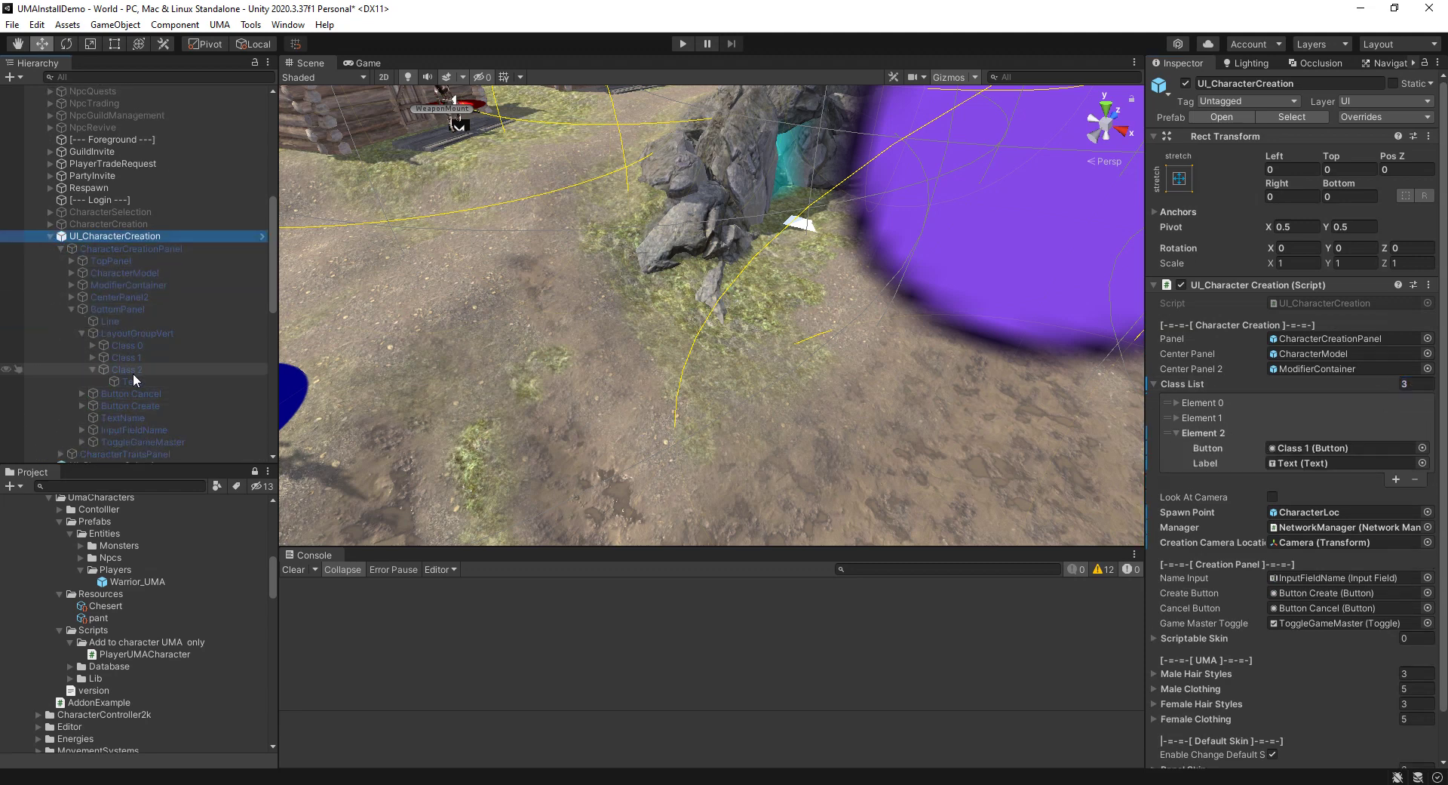
drag(795, 413, 1315, 450)
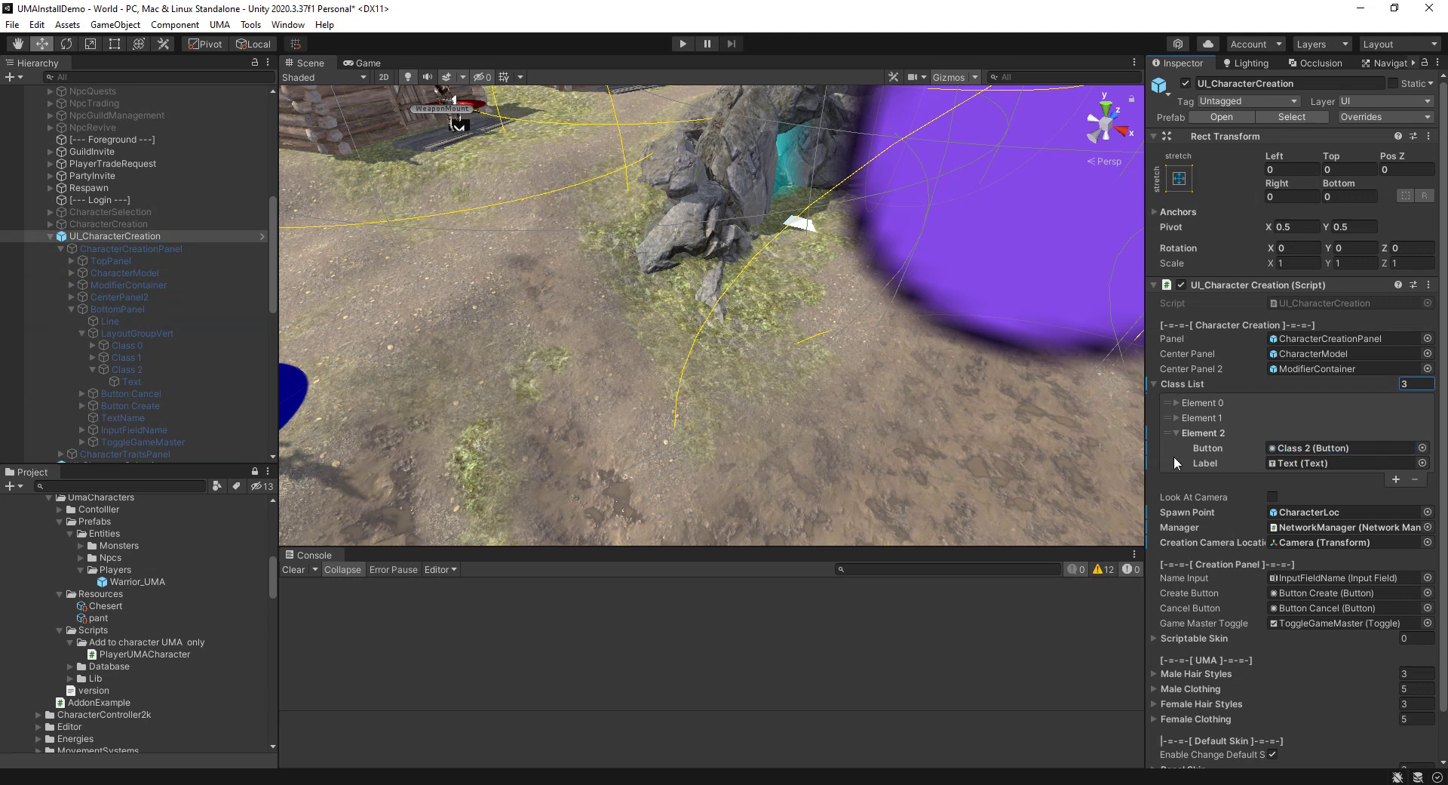
drag(142, 383, 1316, 462)
click(1177, 432)
click(1155, 384)
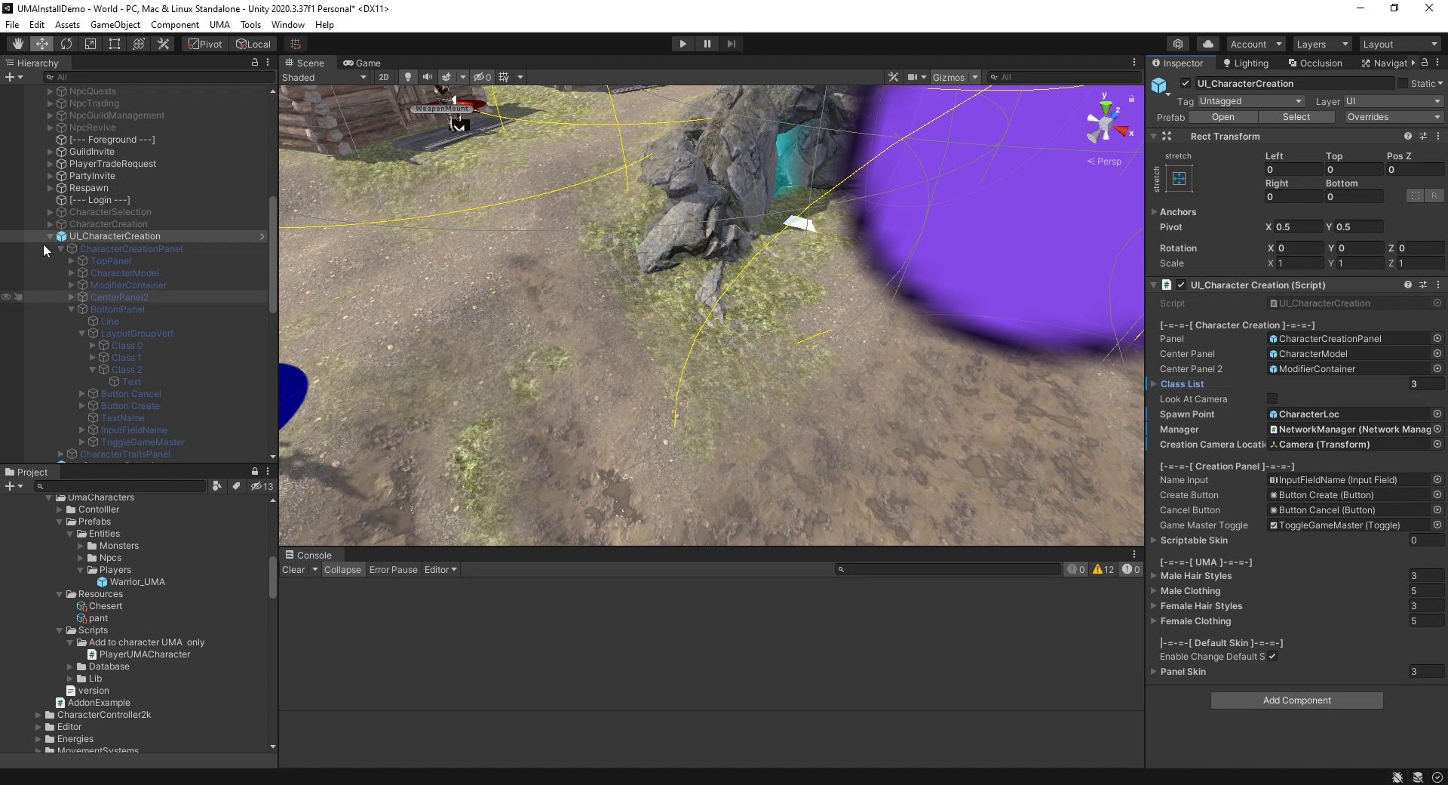
Collapse CharacterCreationPanel and its parent UI_CharacterCreation in the scene hierarchy.
click(12, 25)
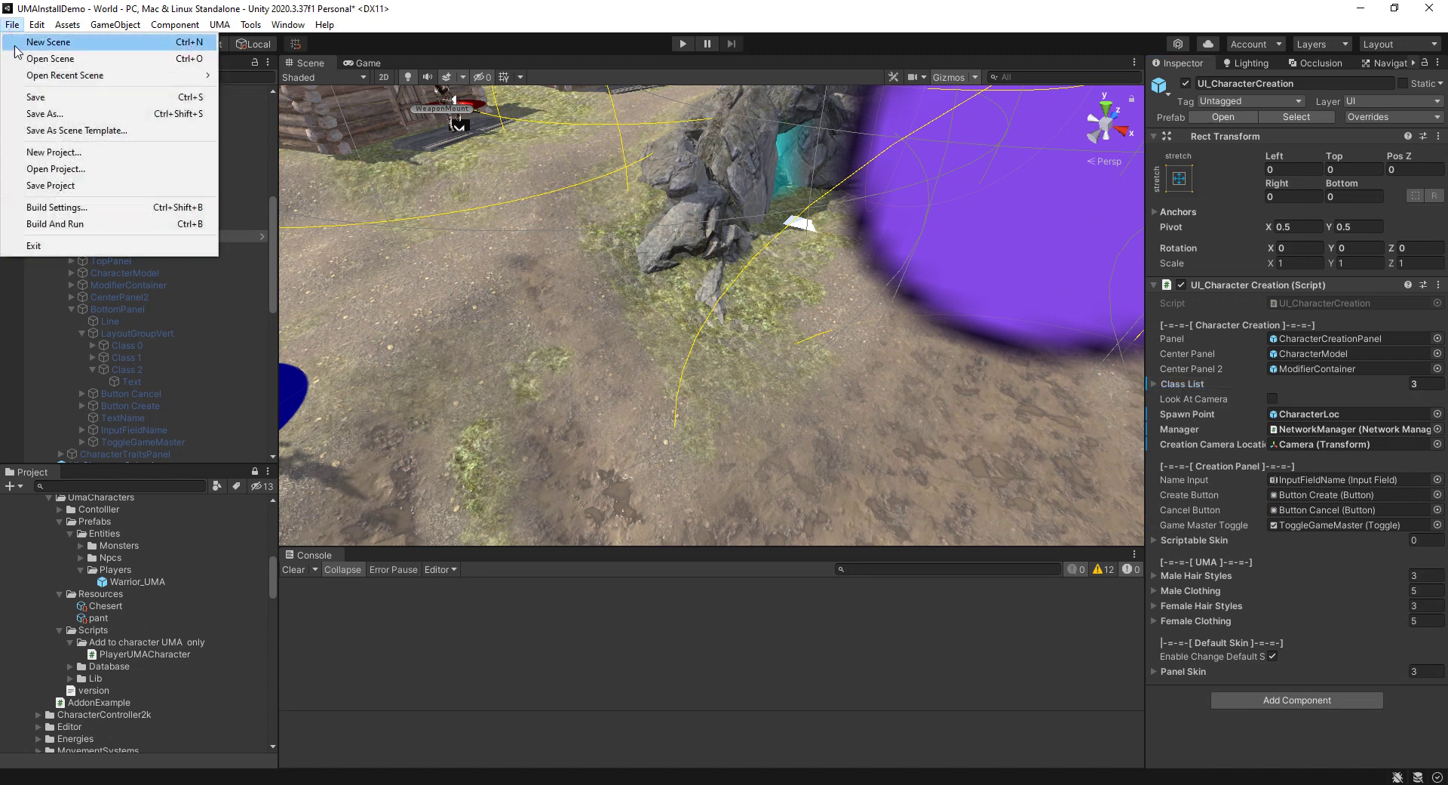
key(Escape)
scroll(138, 314, down, 3)
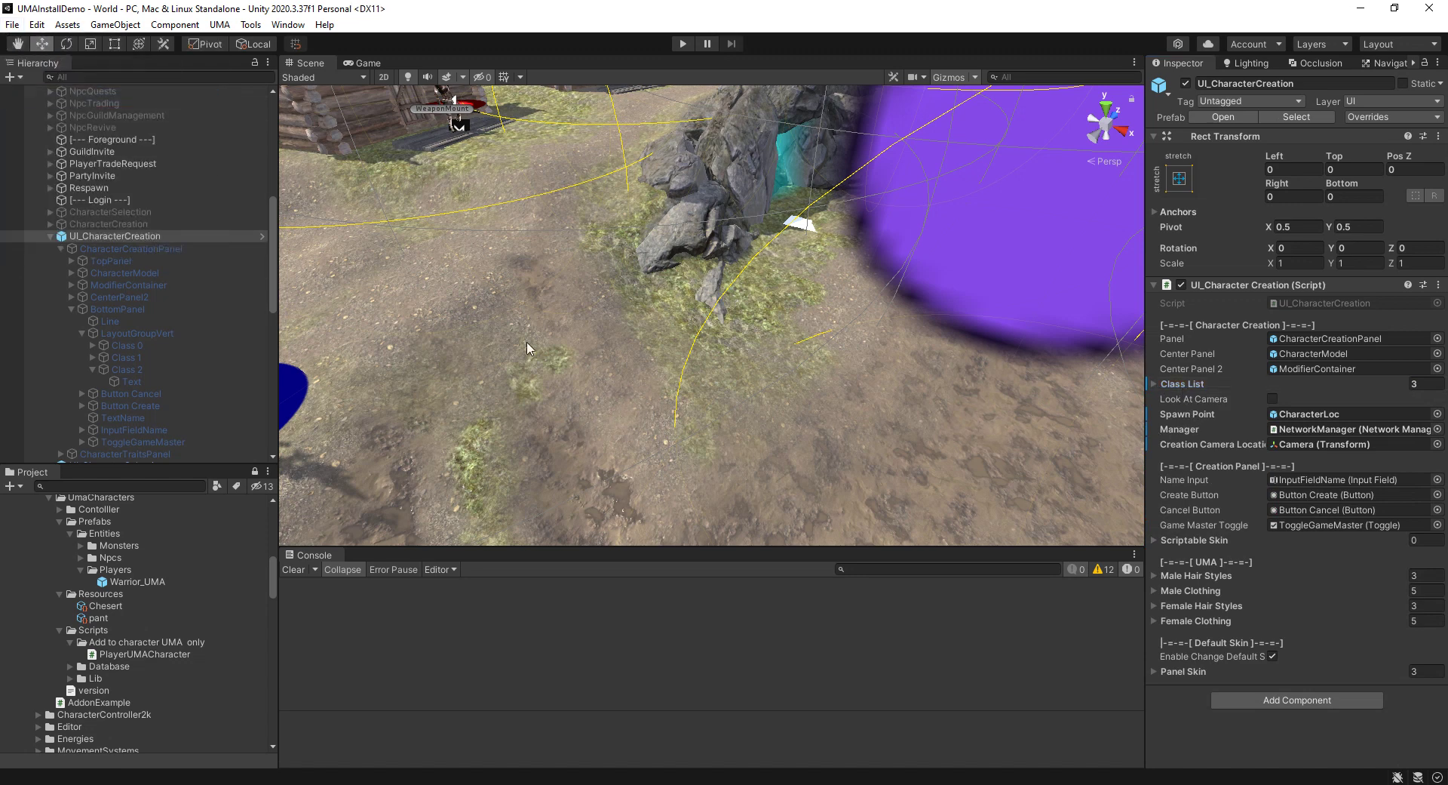
click(61, 158)
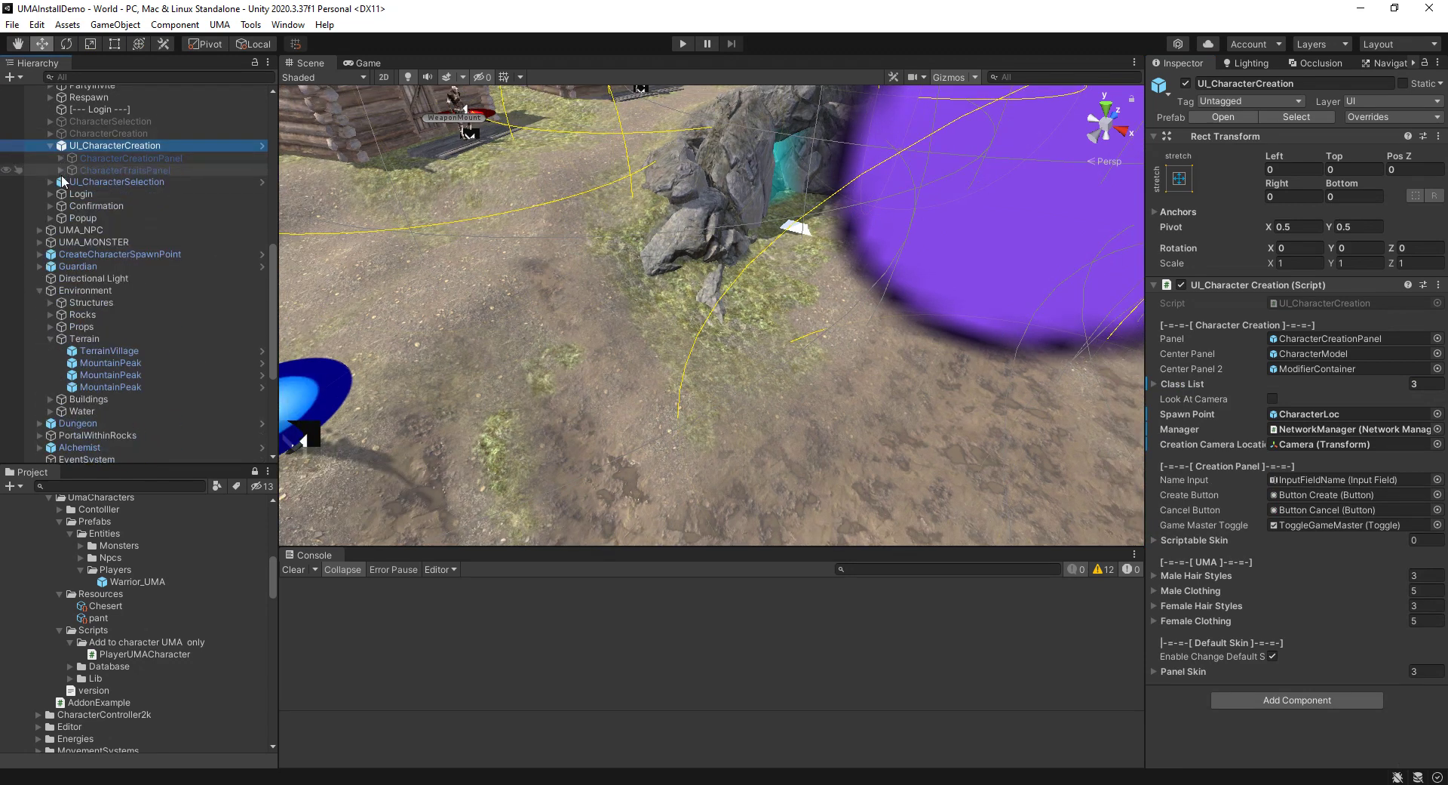
click(49, 145)
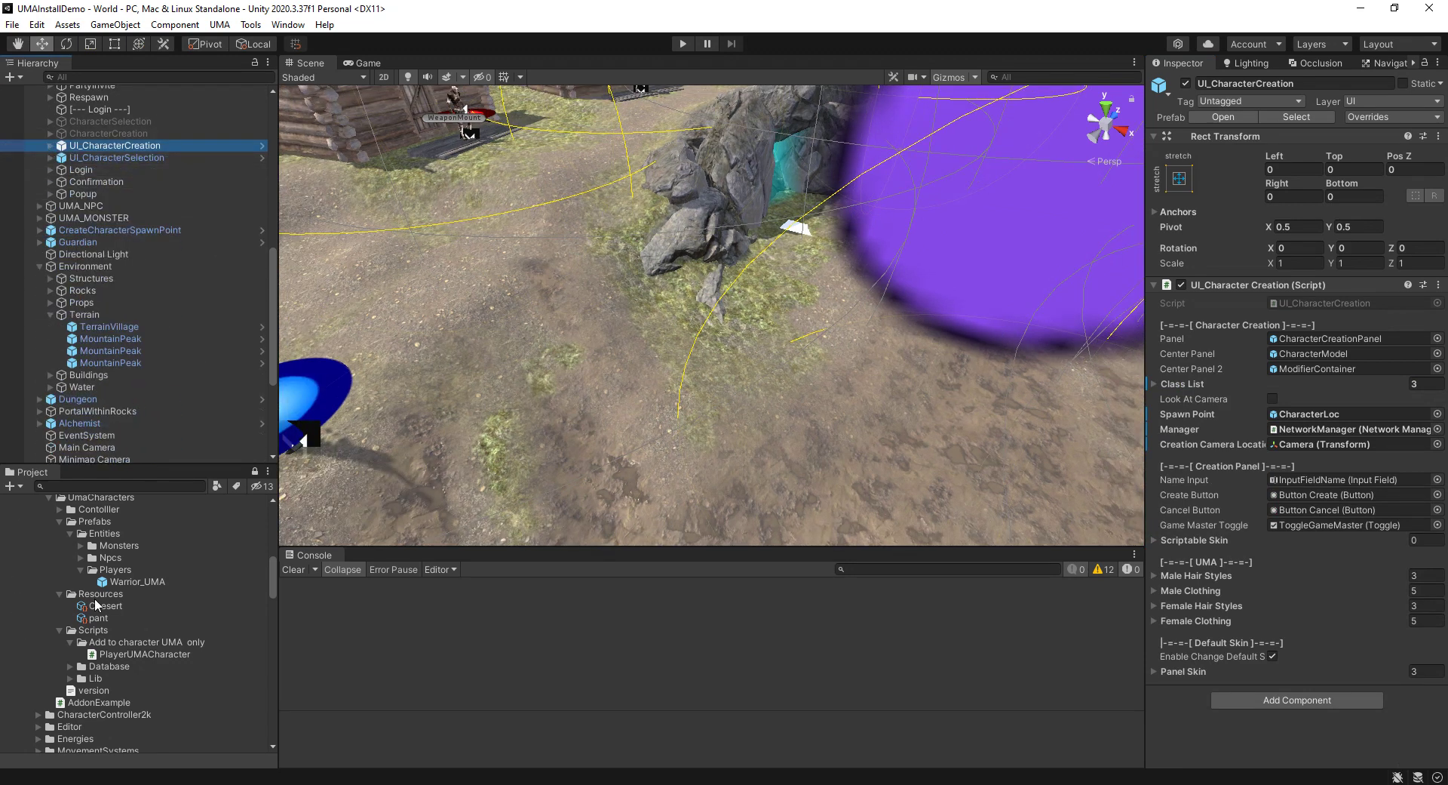
Run the game as server and player, clear the console and delete the existing admin character.
click(677, 45)
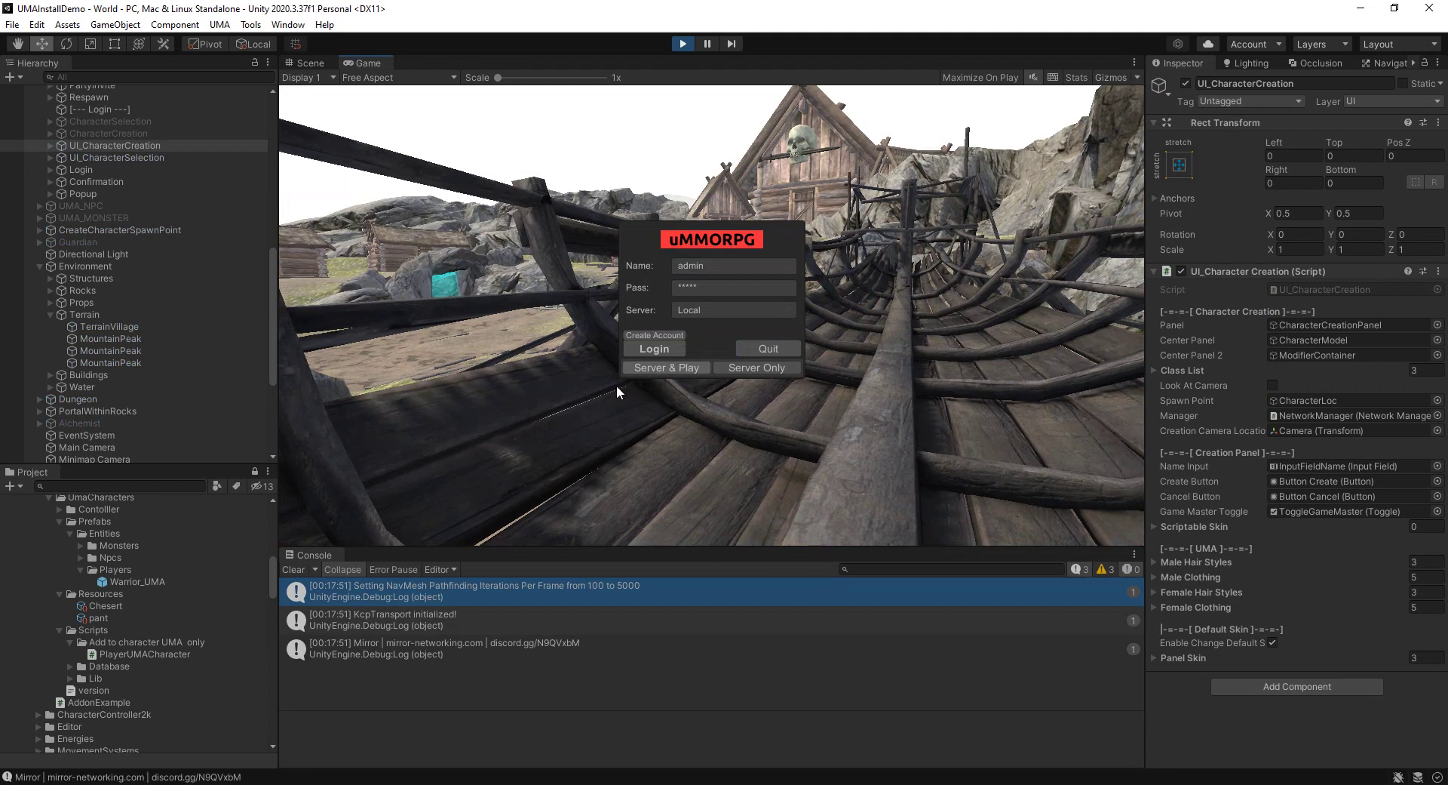
click(630, 368)
click(293, 569)
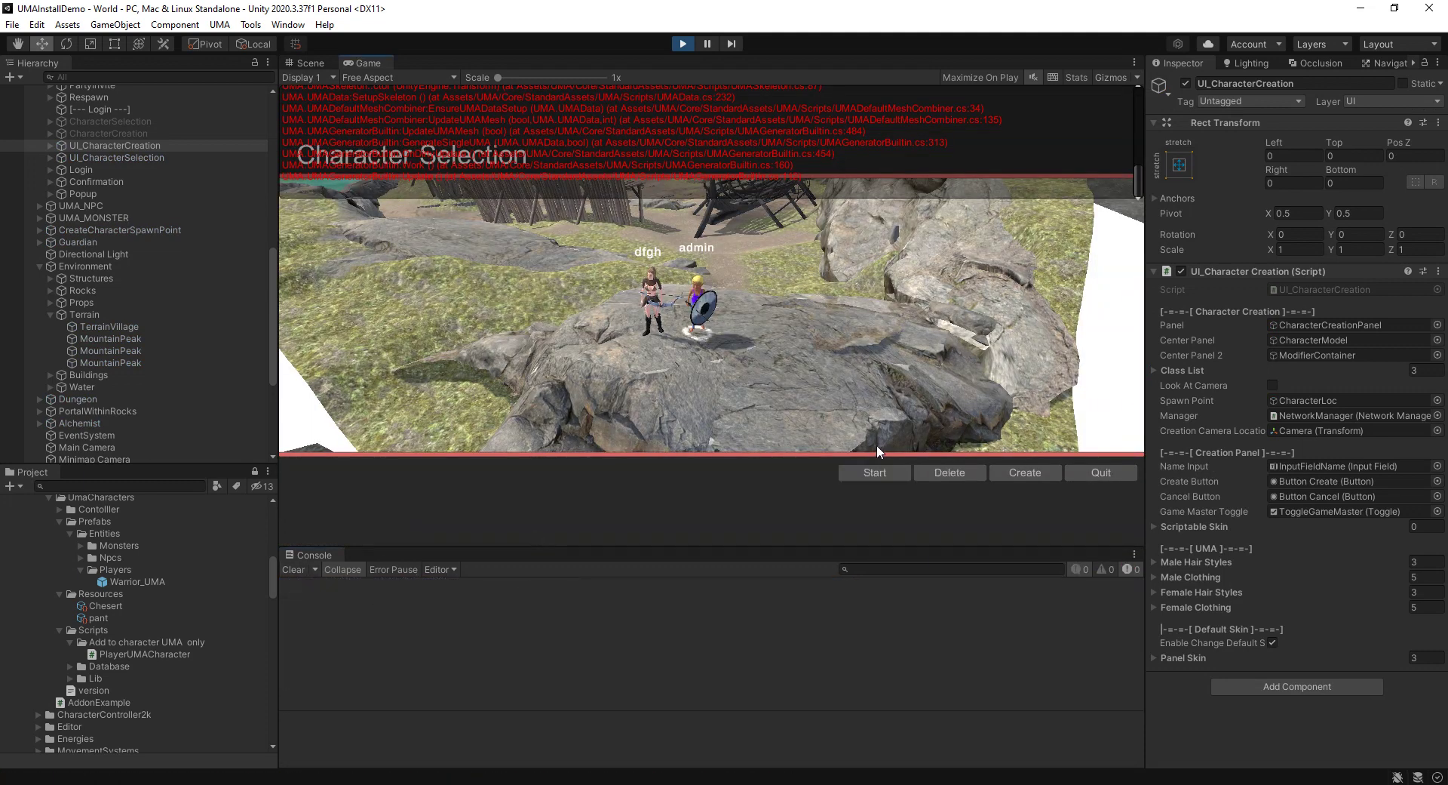
click(963, 480)
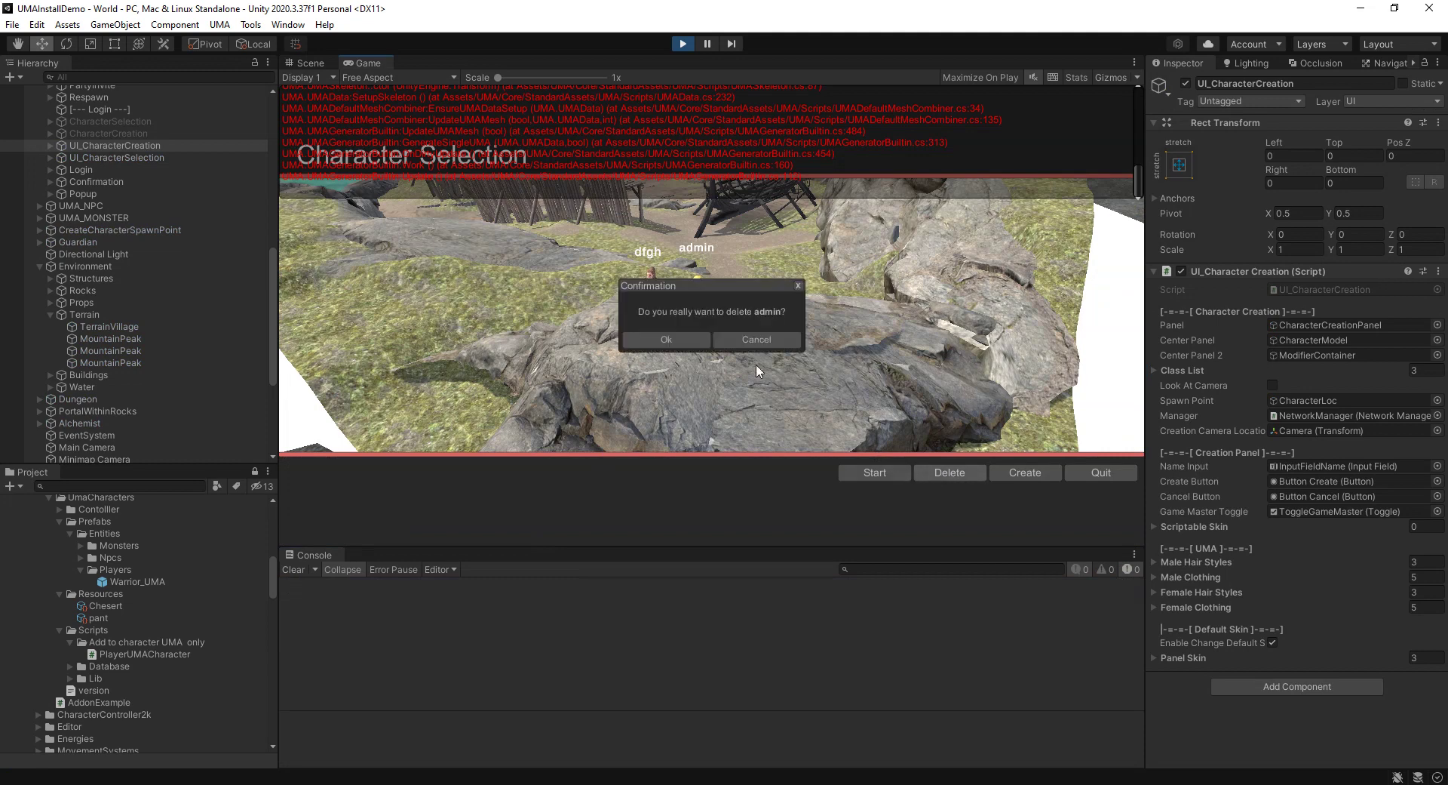
click(673, 346)
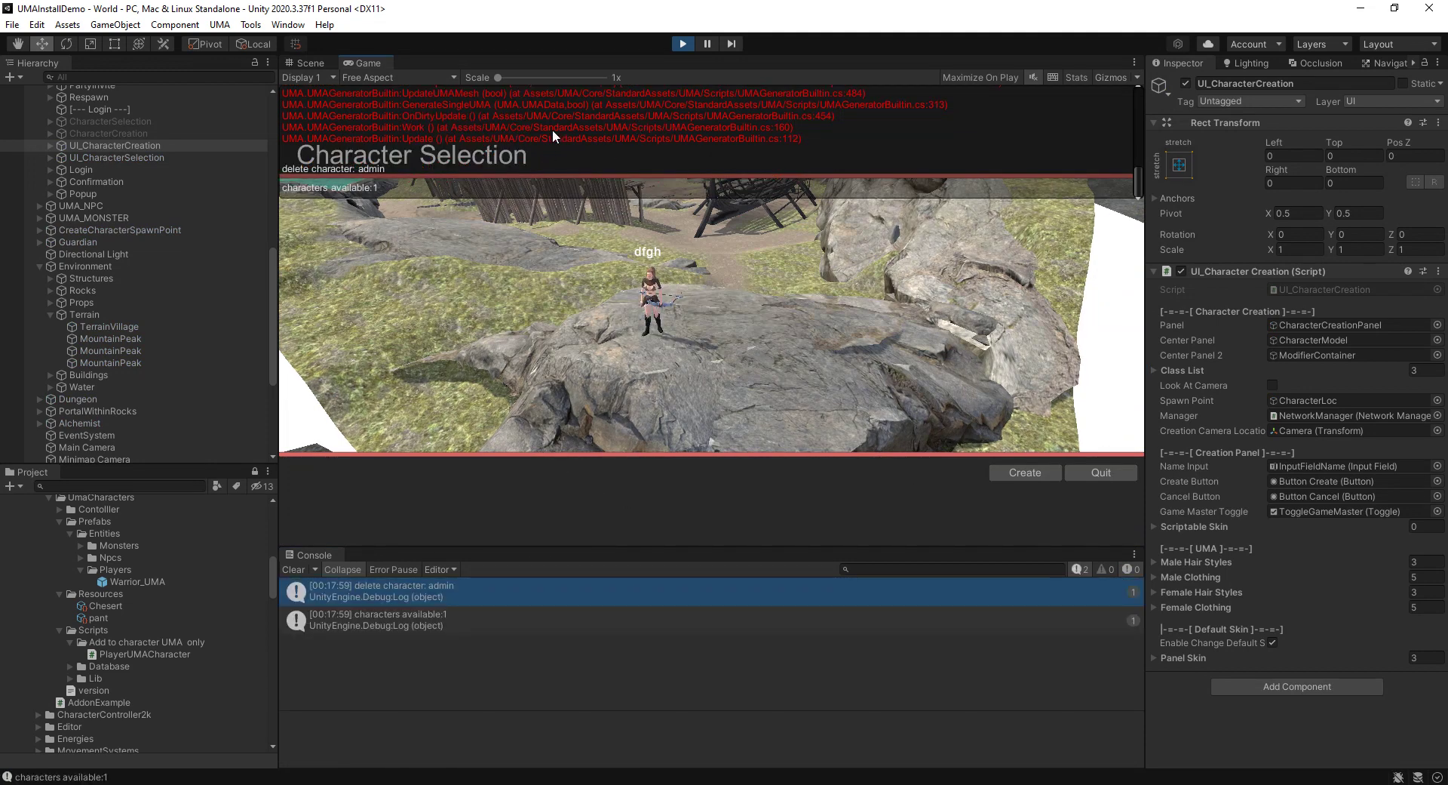
Restart the play session, enter the game and start creating a character, clearing the console.
click(682, 45)
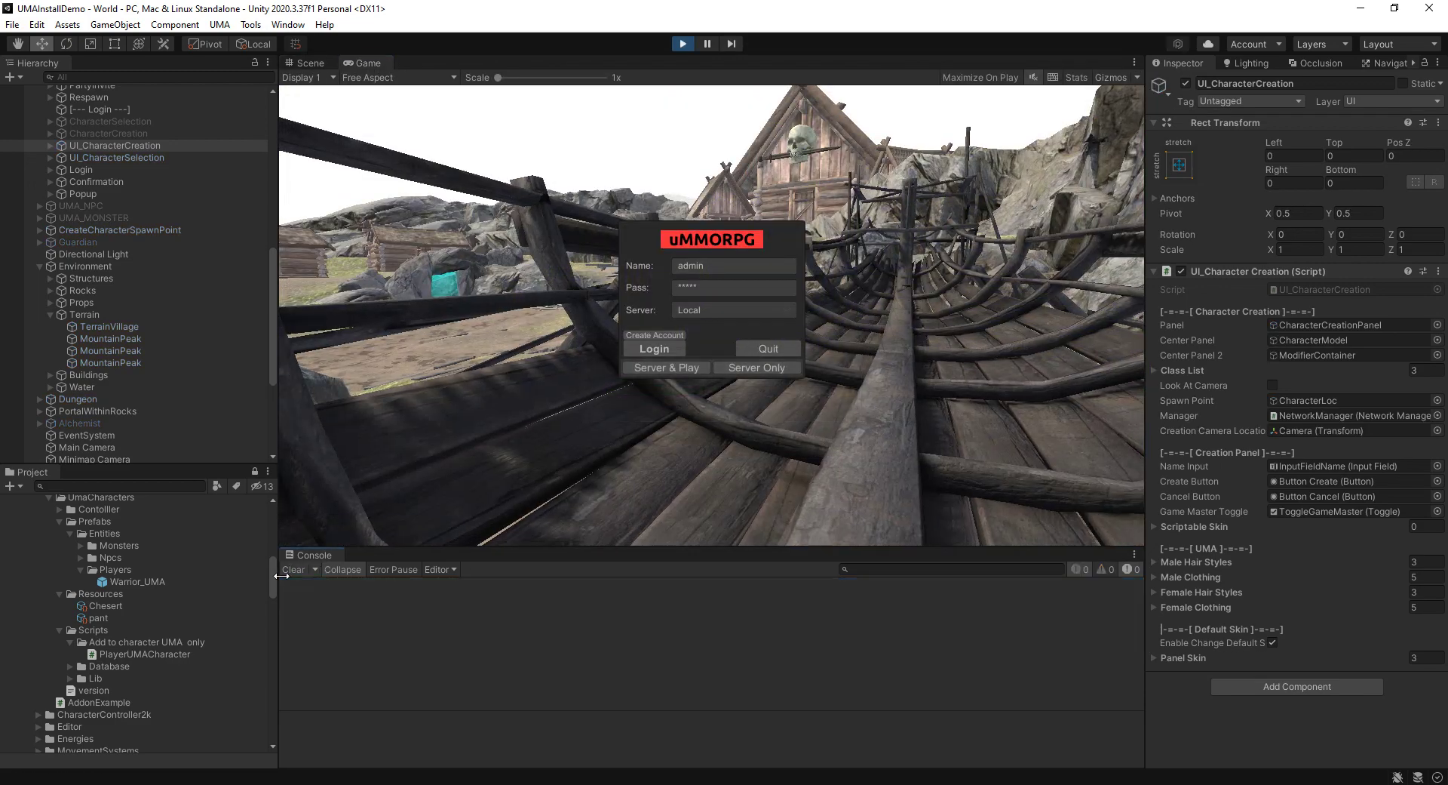
click(653, 348)
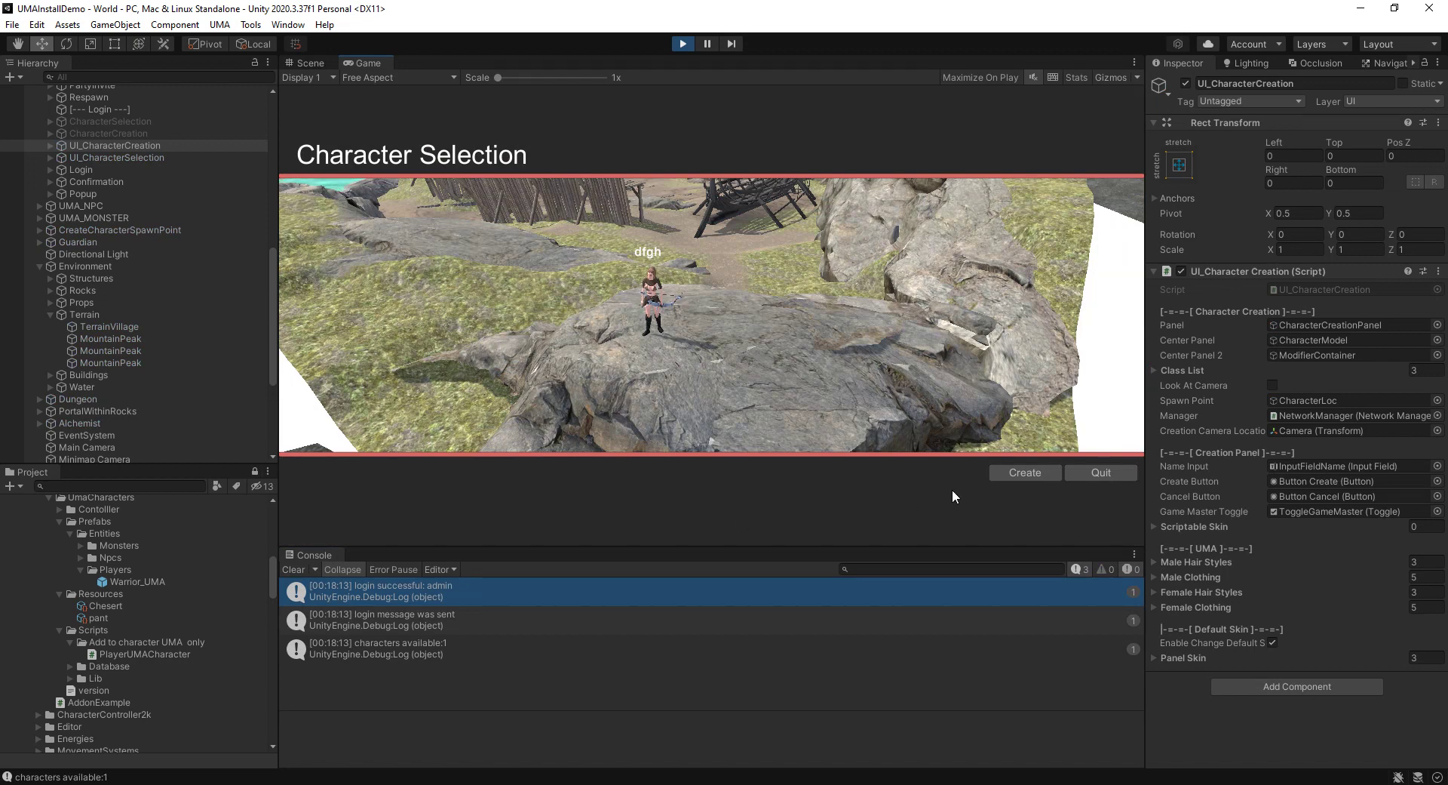
click(1014, 473)
click(303, 568)
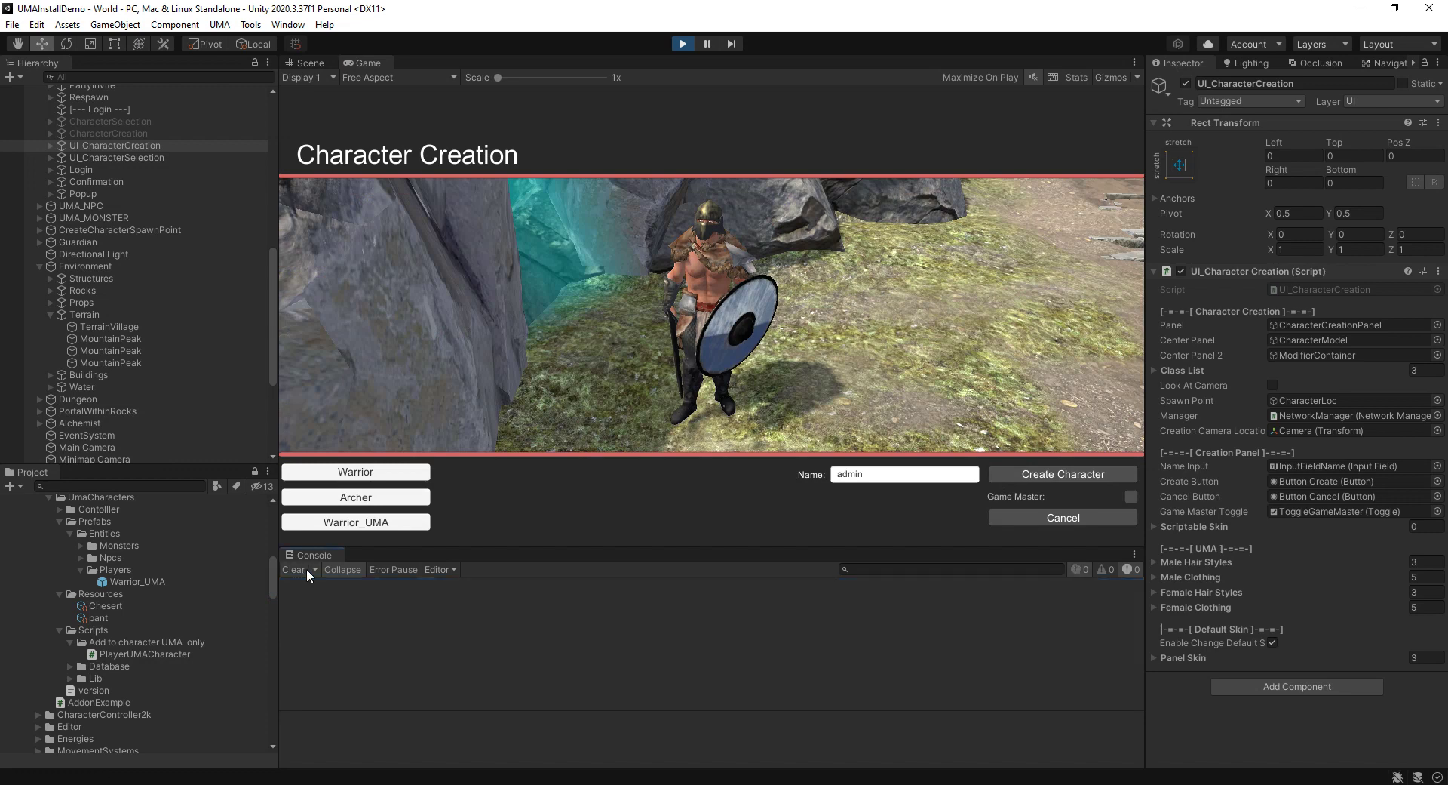
Preview the Archer, Warrior and Warrior_UMA classes on the character creation screen.
click(372, 503)
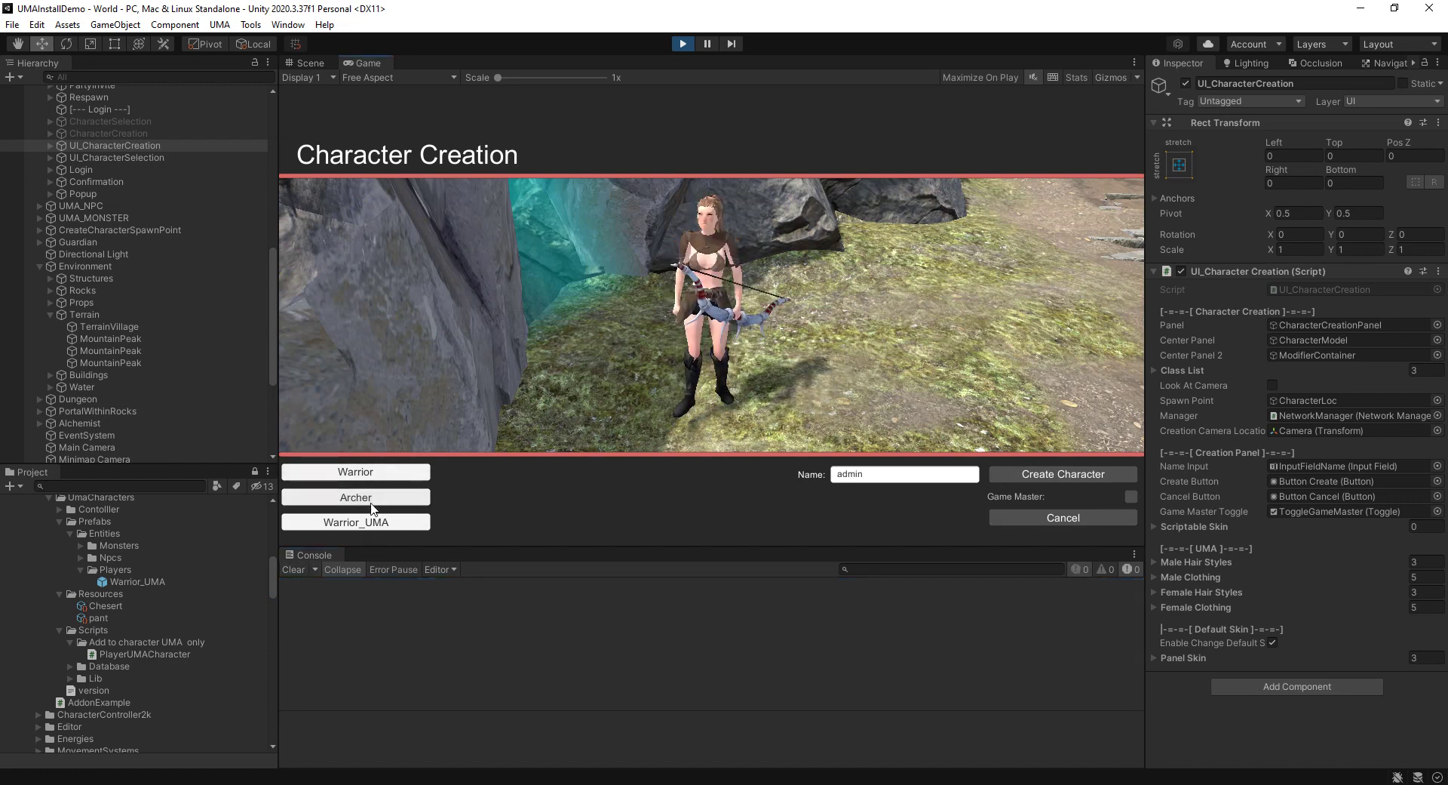
click(355, 472)
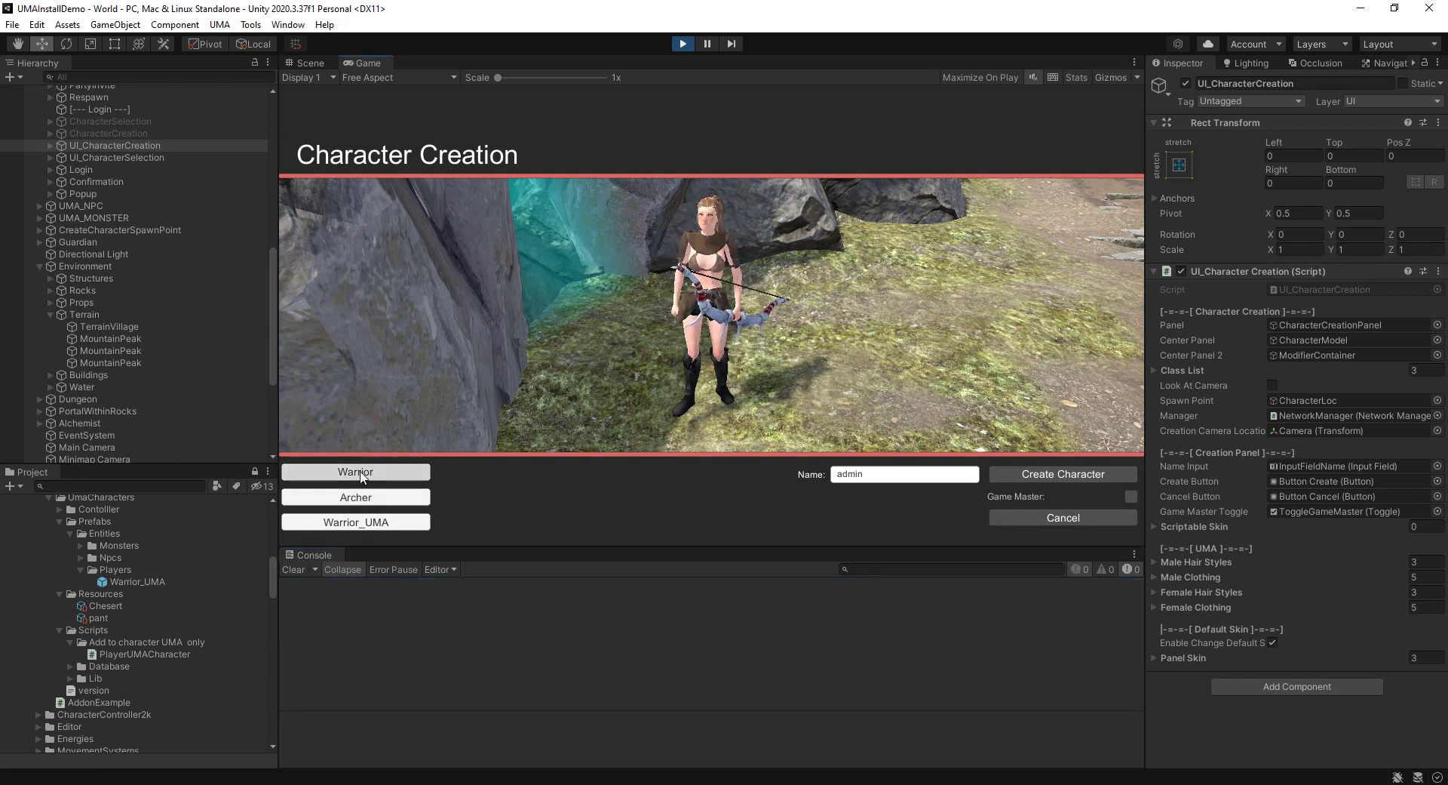
click(356, 496)
click(355, 527)
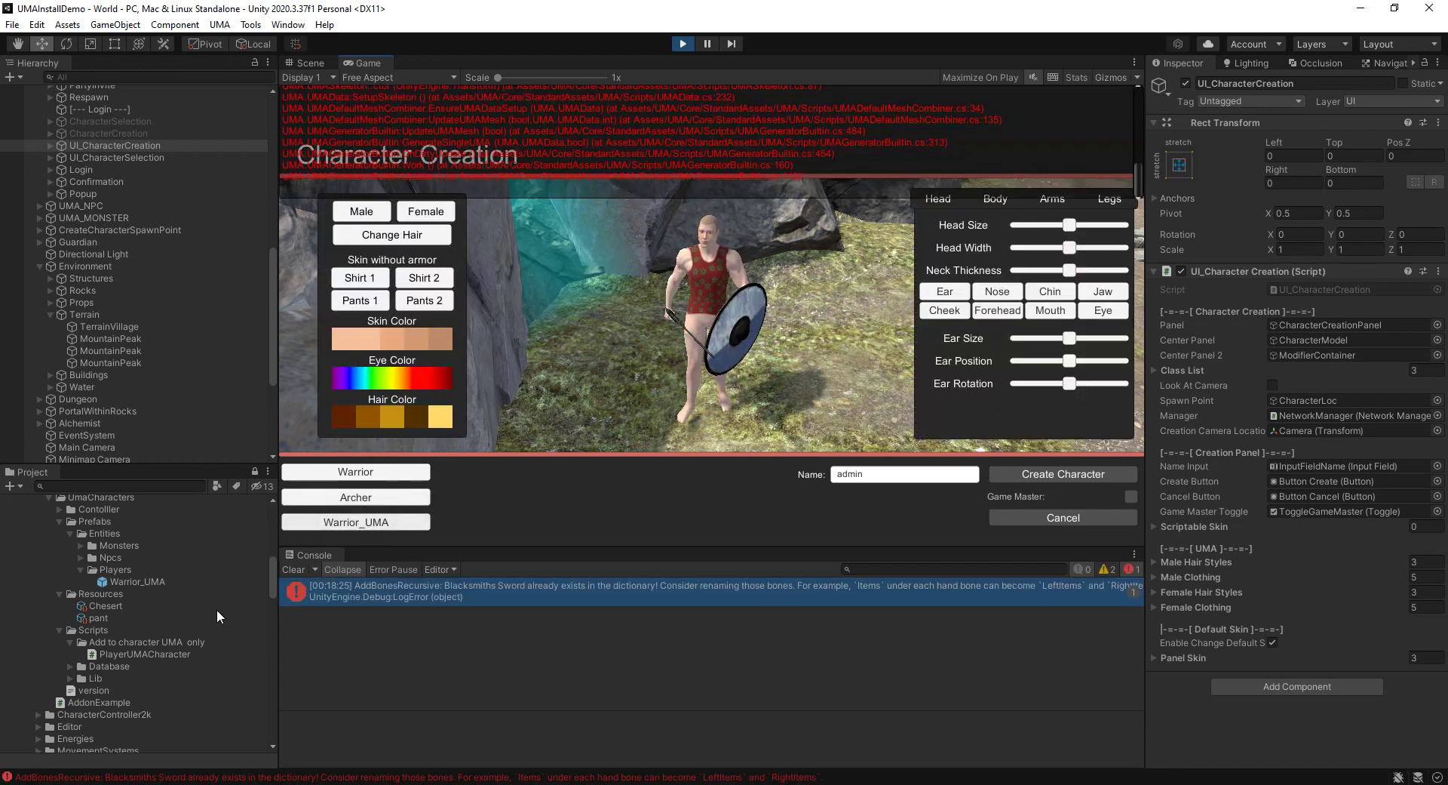
Show the details of the AddBonesRecursive console error and stop the play session.
click(359, 592)
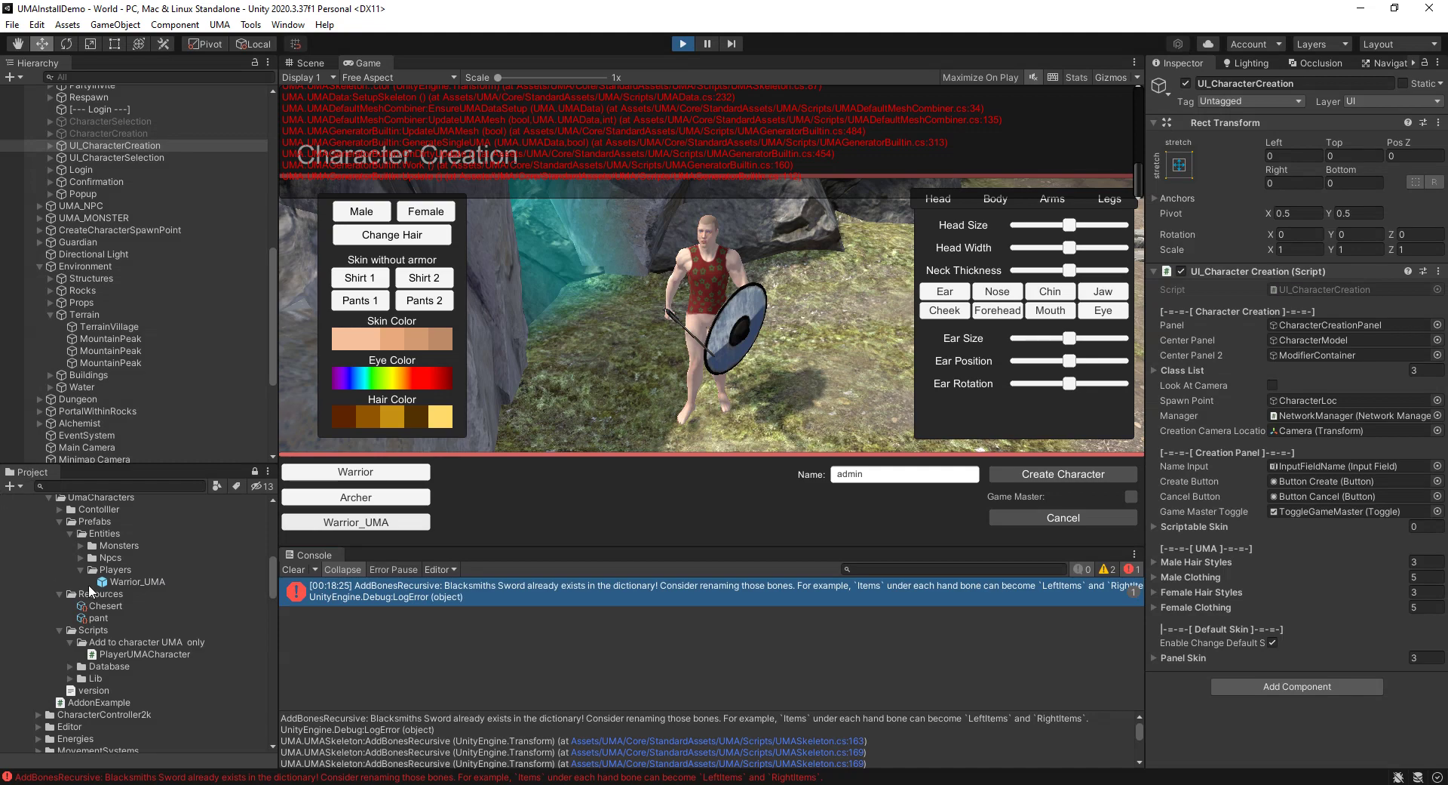
key(ctrl+p)
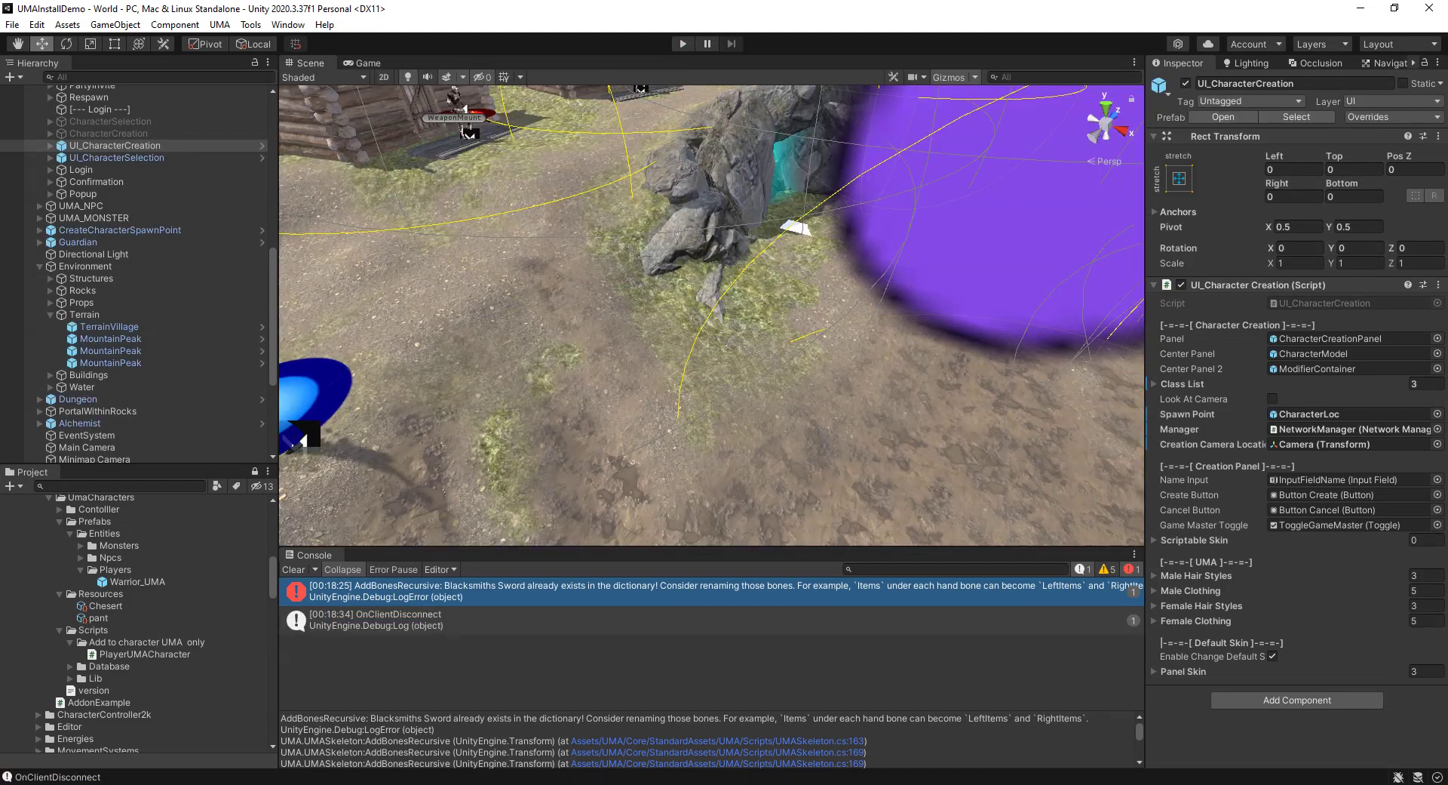
Switch to the Notepad document and add the line "a prefab not allowed have same name in parent/child" after a blank line.
click(722, 784)
click(765, 777)
click(807, 526)
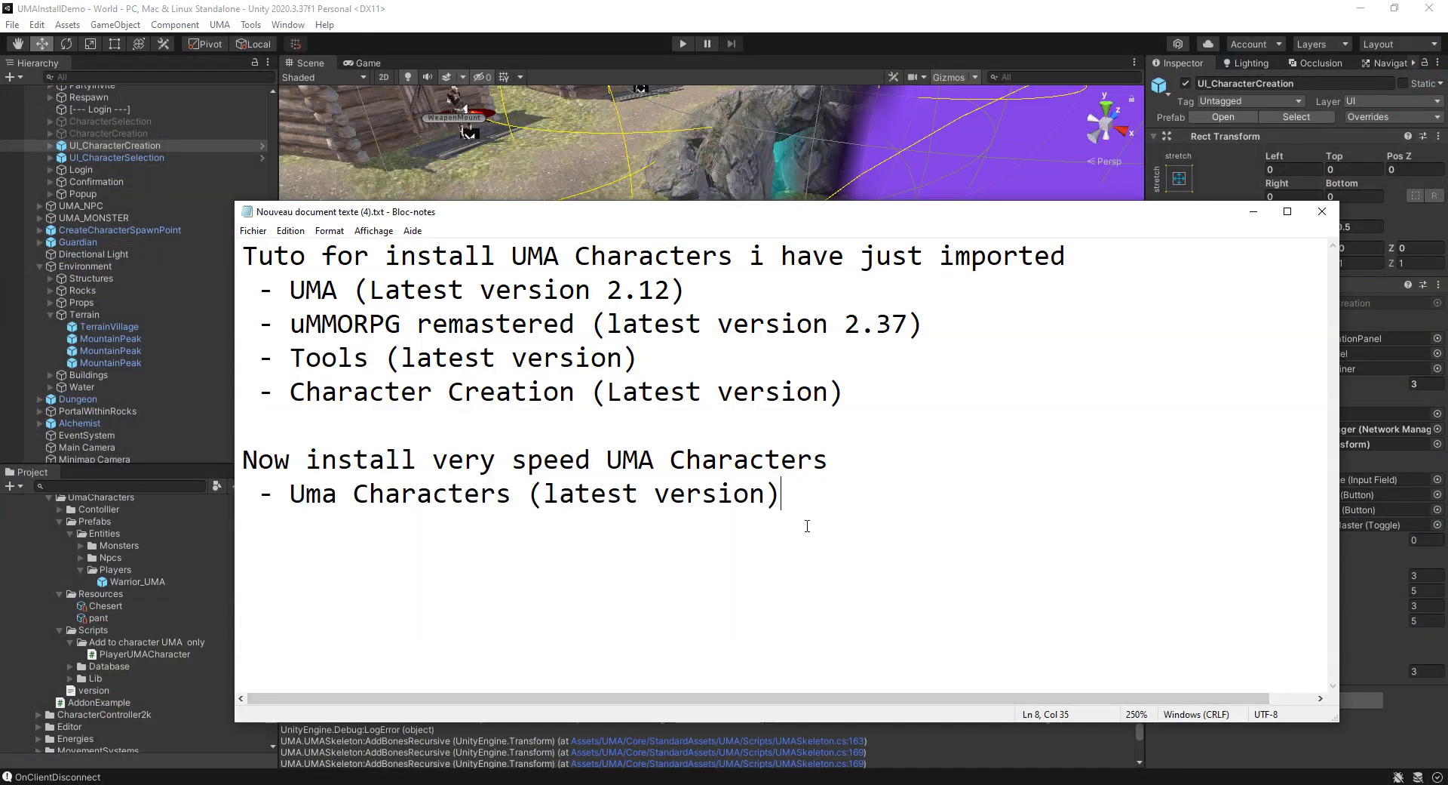
key(Return)
key(Return)
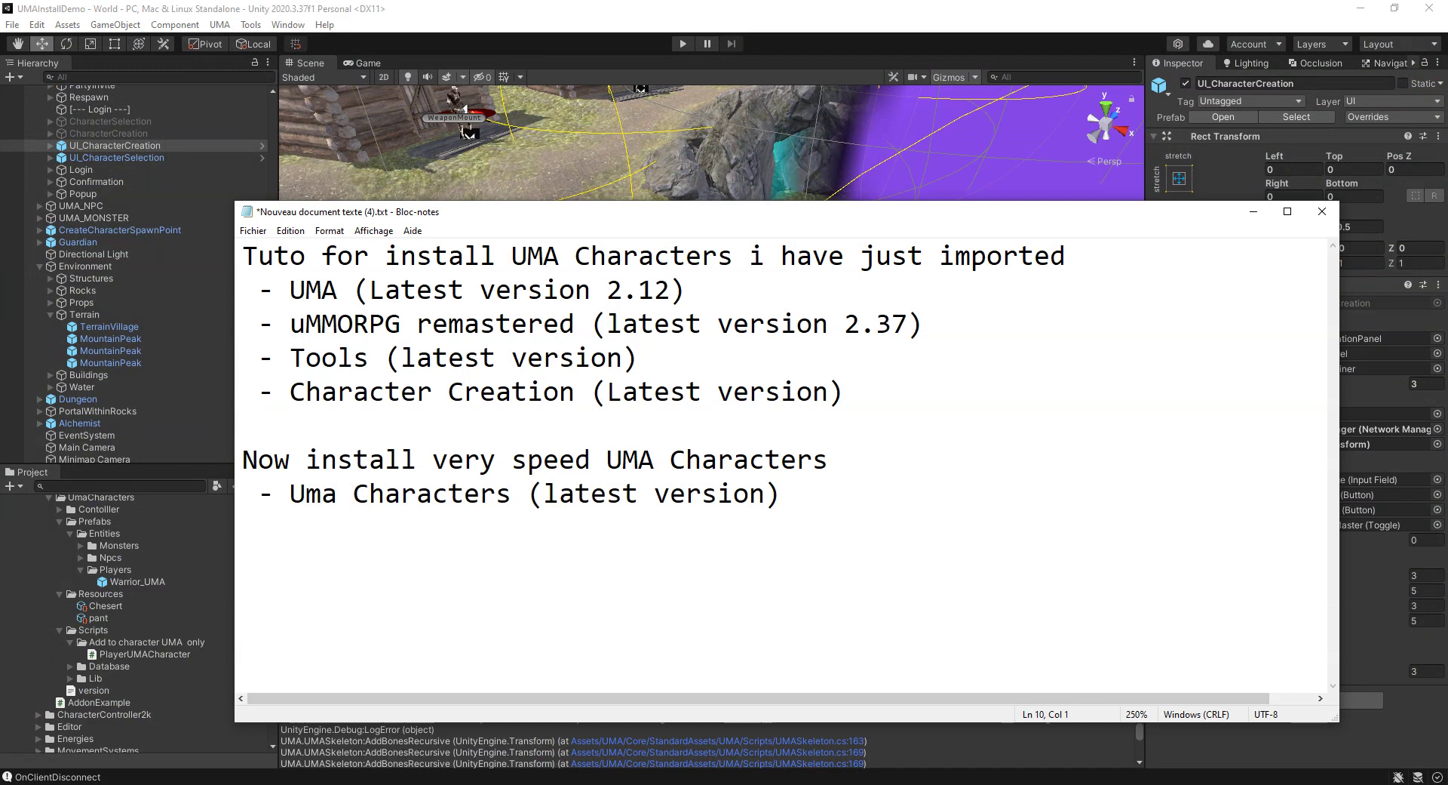
text(a prefa)
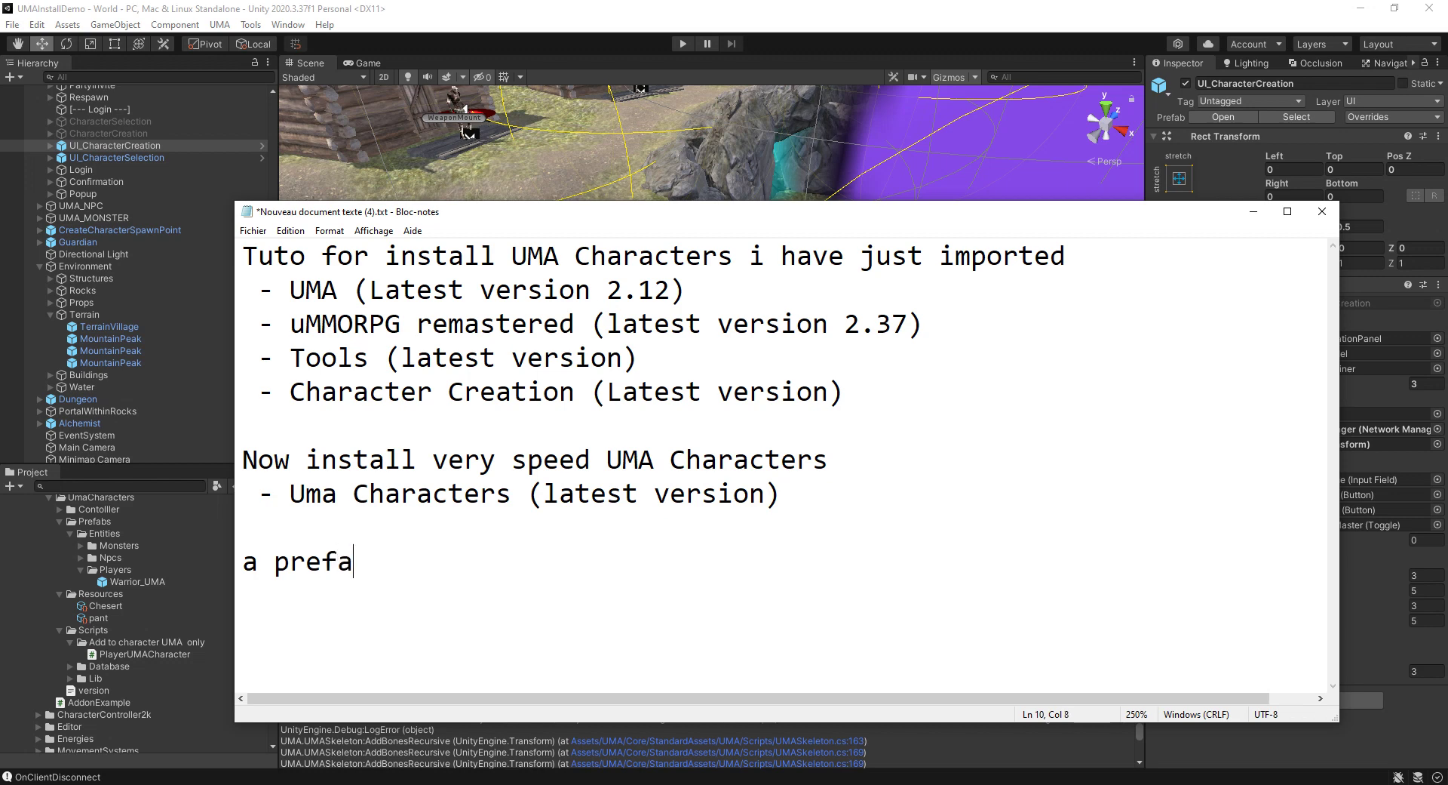
text(b not a)
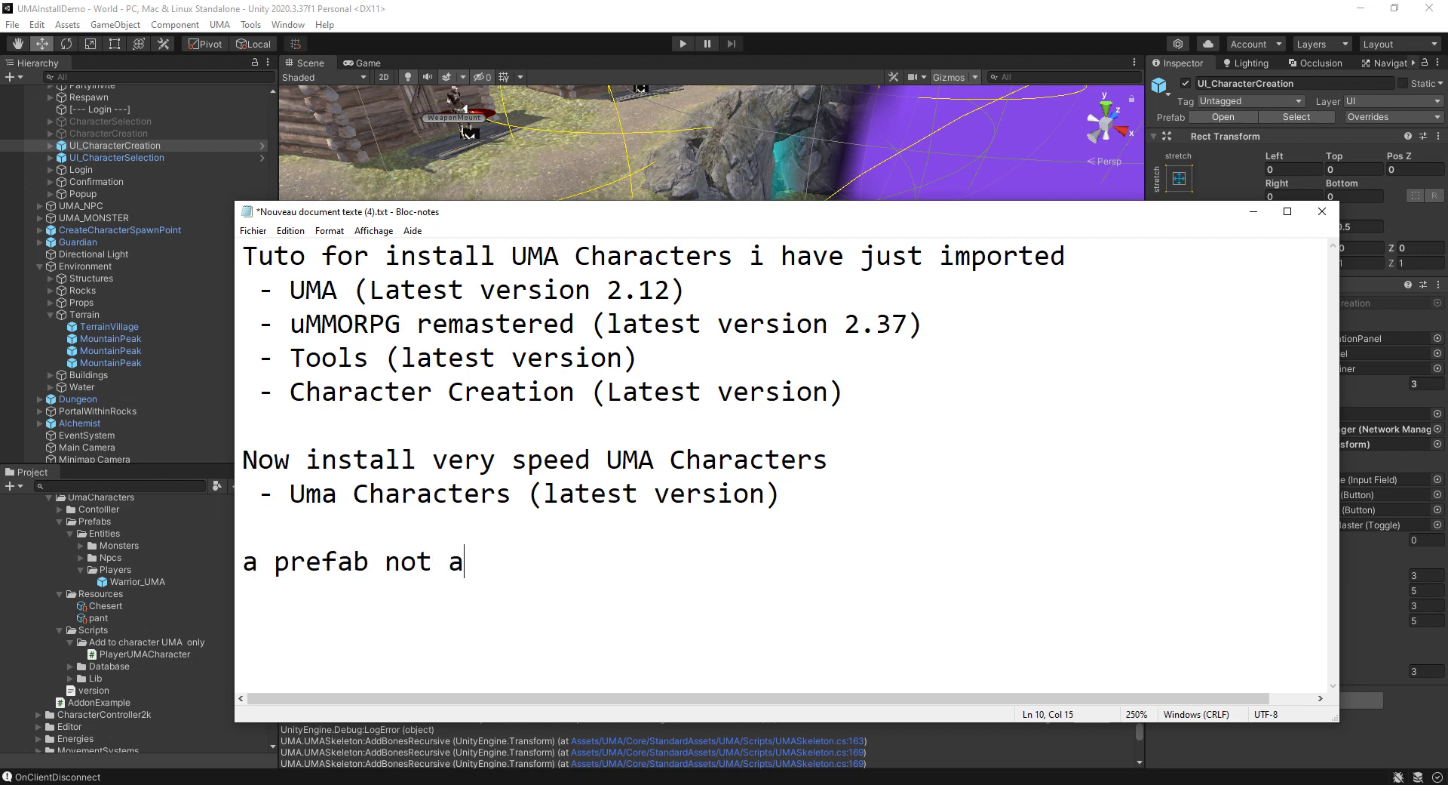
text(llowed)
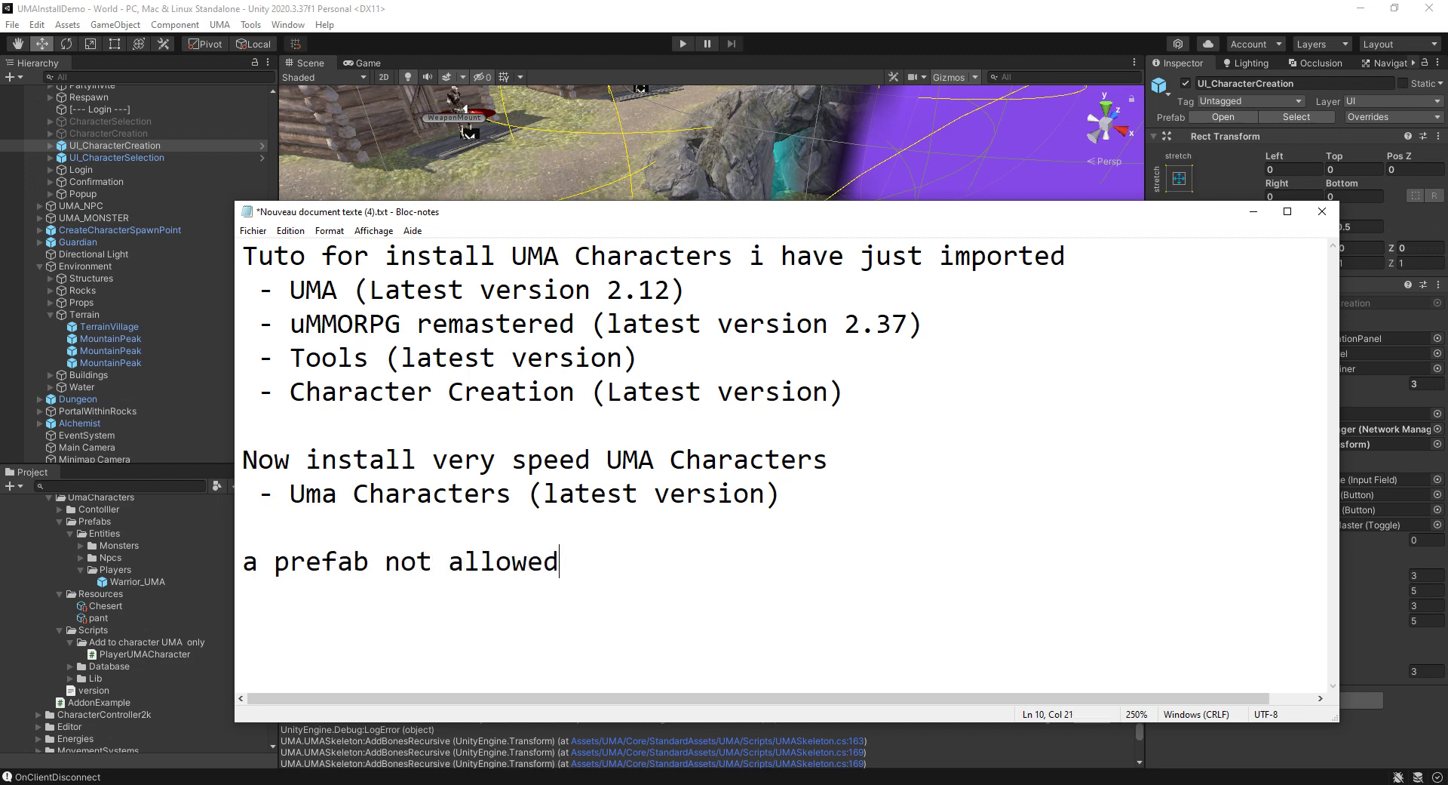
text( ave same)
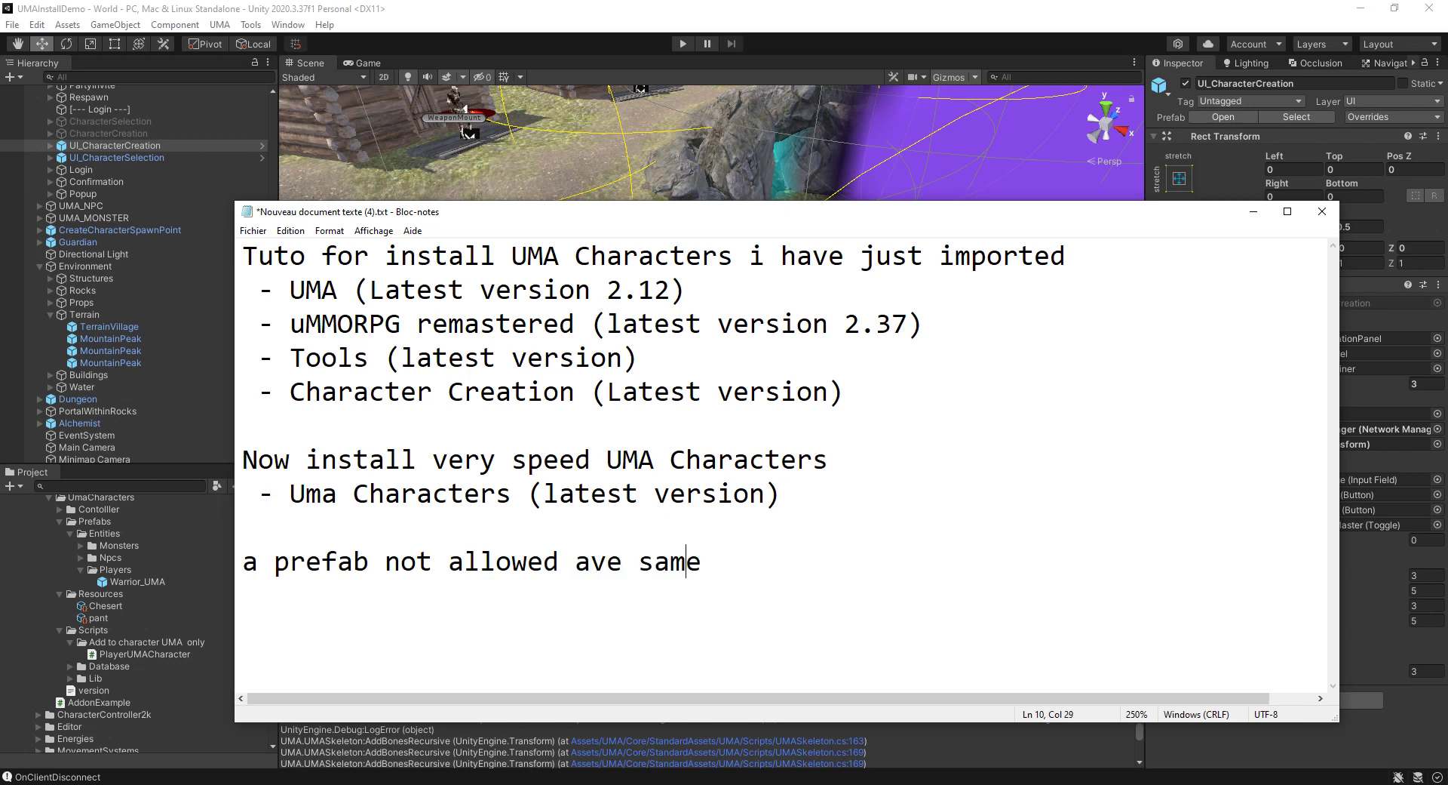
click(639, 561)
key(Left)
text(have same )
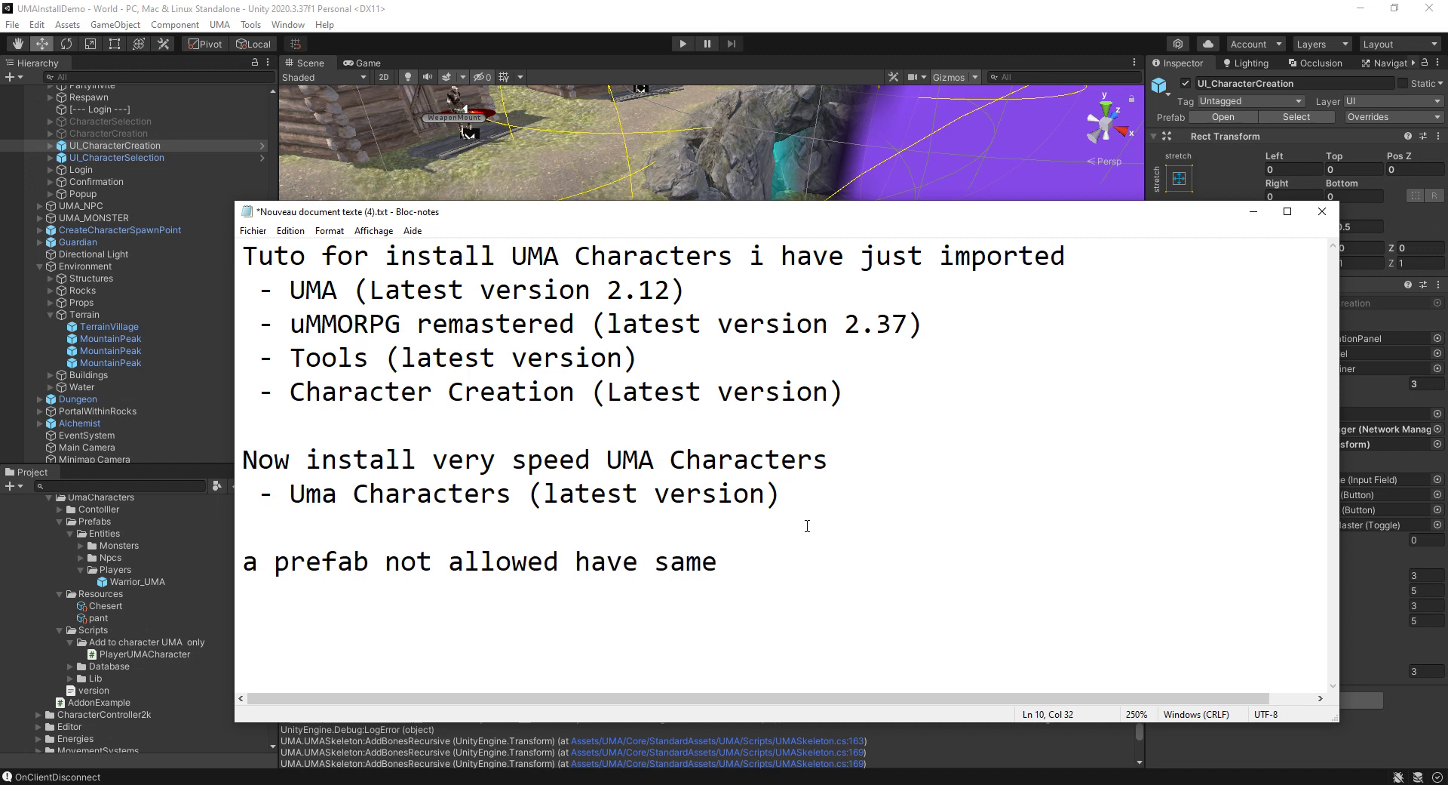
text(name )
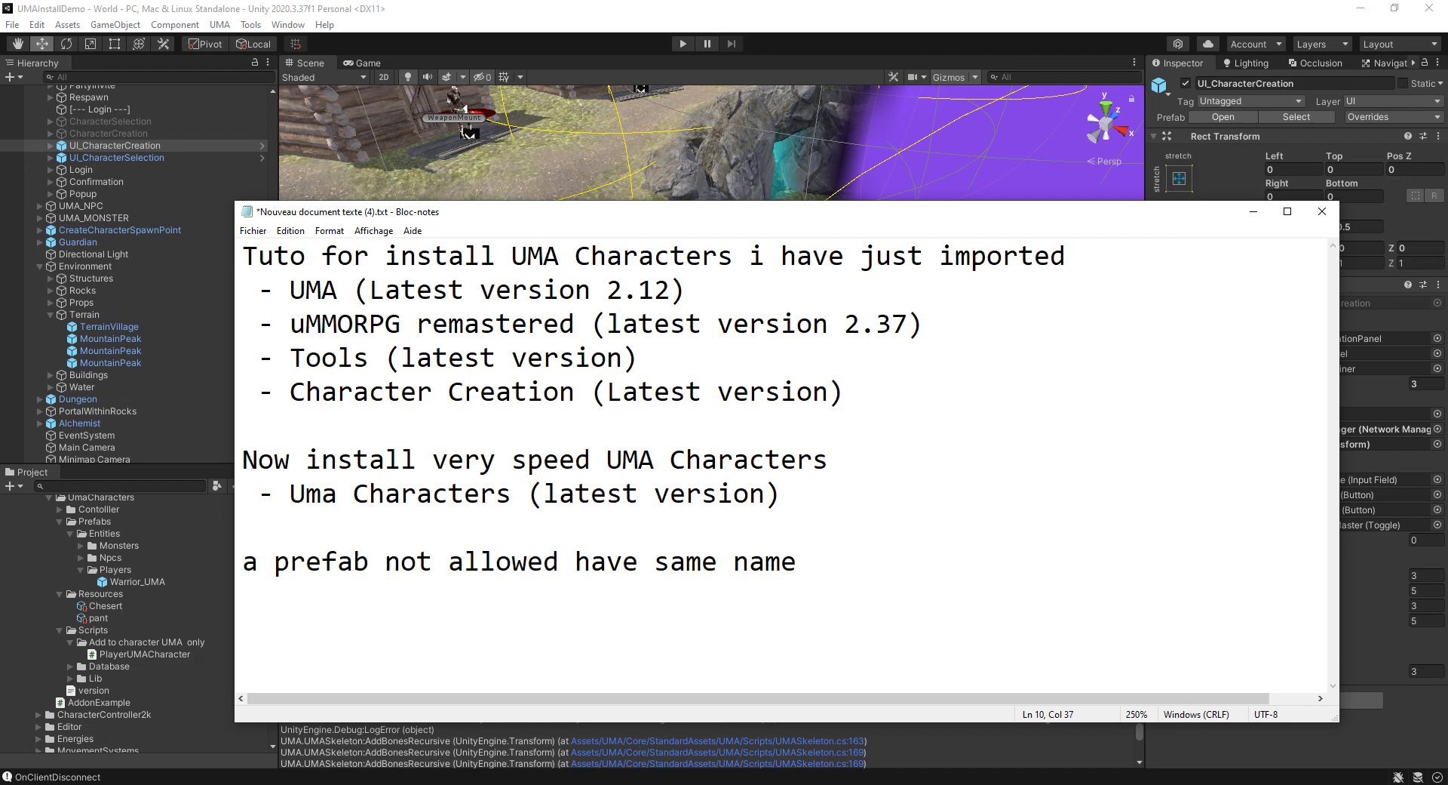
text(in parent/c)
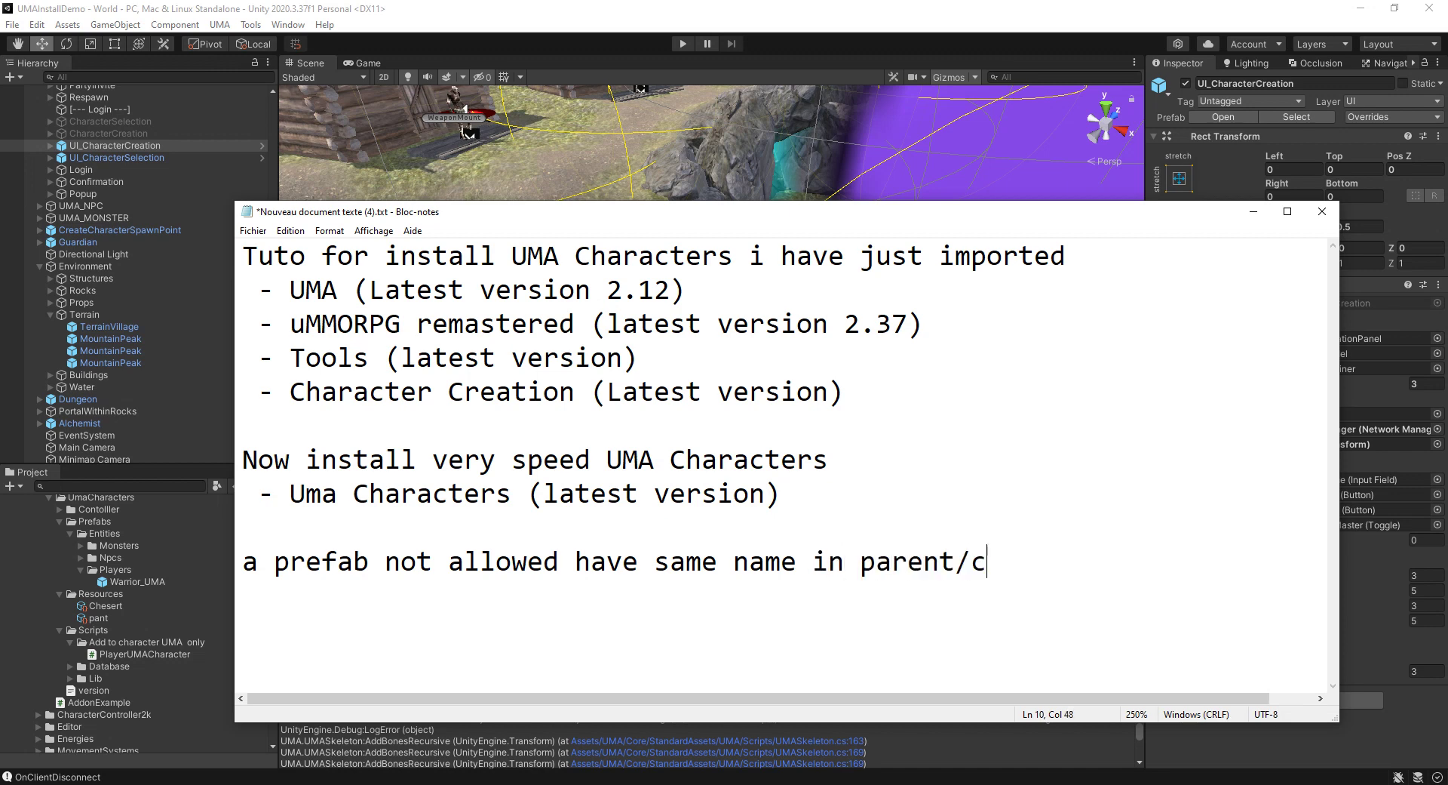
text(hild)
Return to the Unity editor, find the Blacksmiths Sword prefab named in the console error under ItemModels, and open it for editing.
click(113, 569)
scroll(100, 596, up, 4)
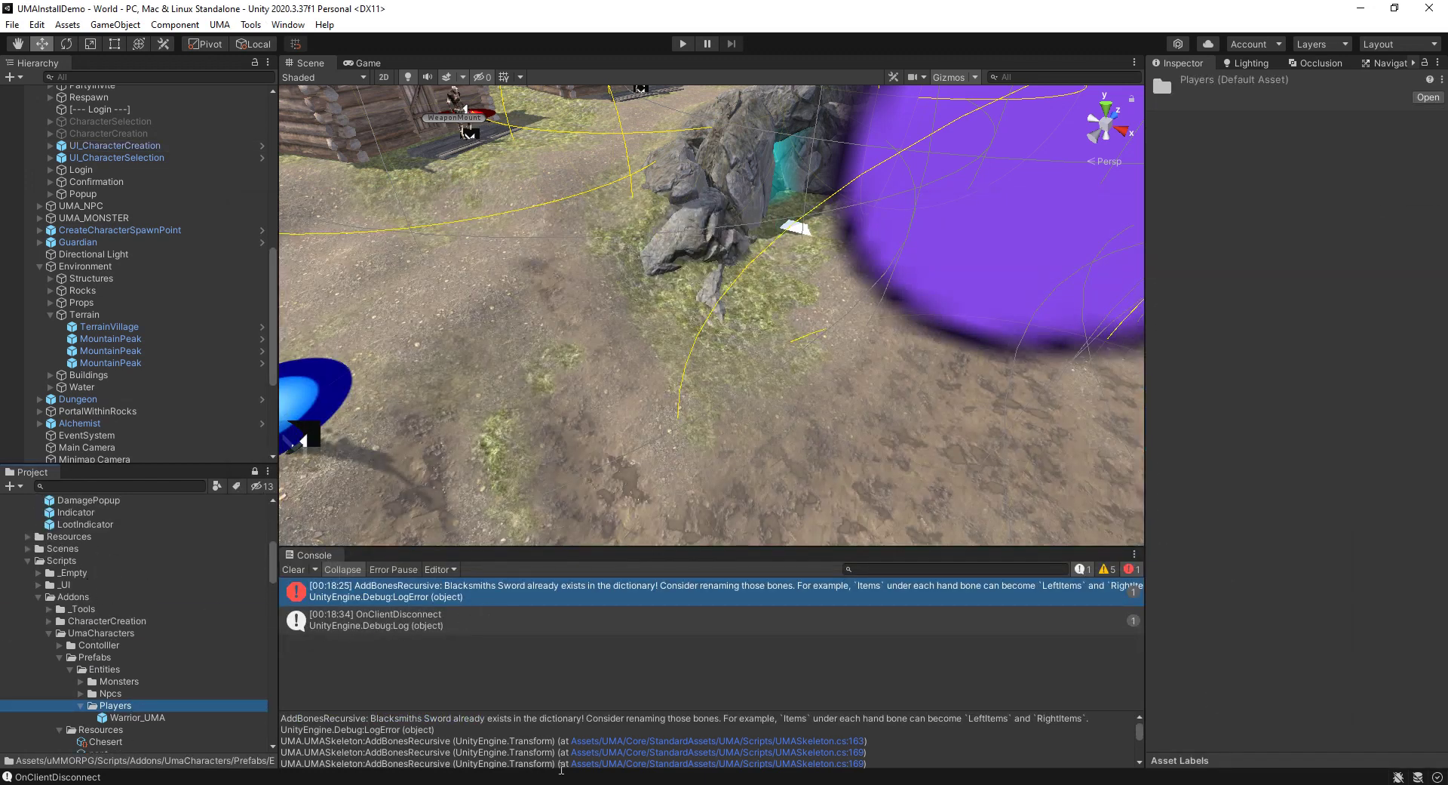
drag(371, 721, 453, 722)
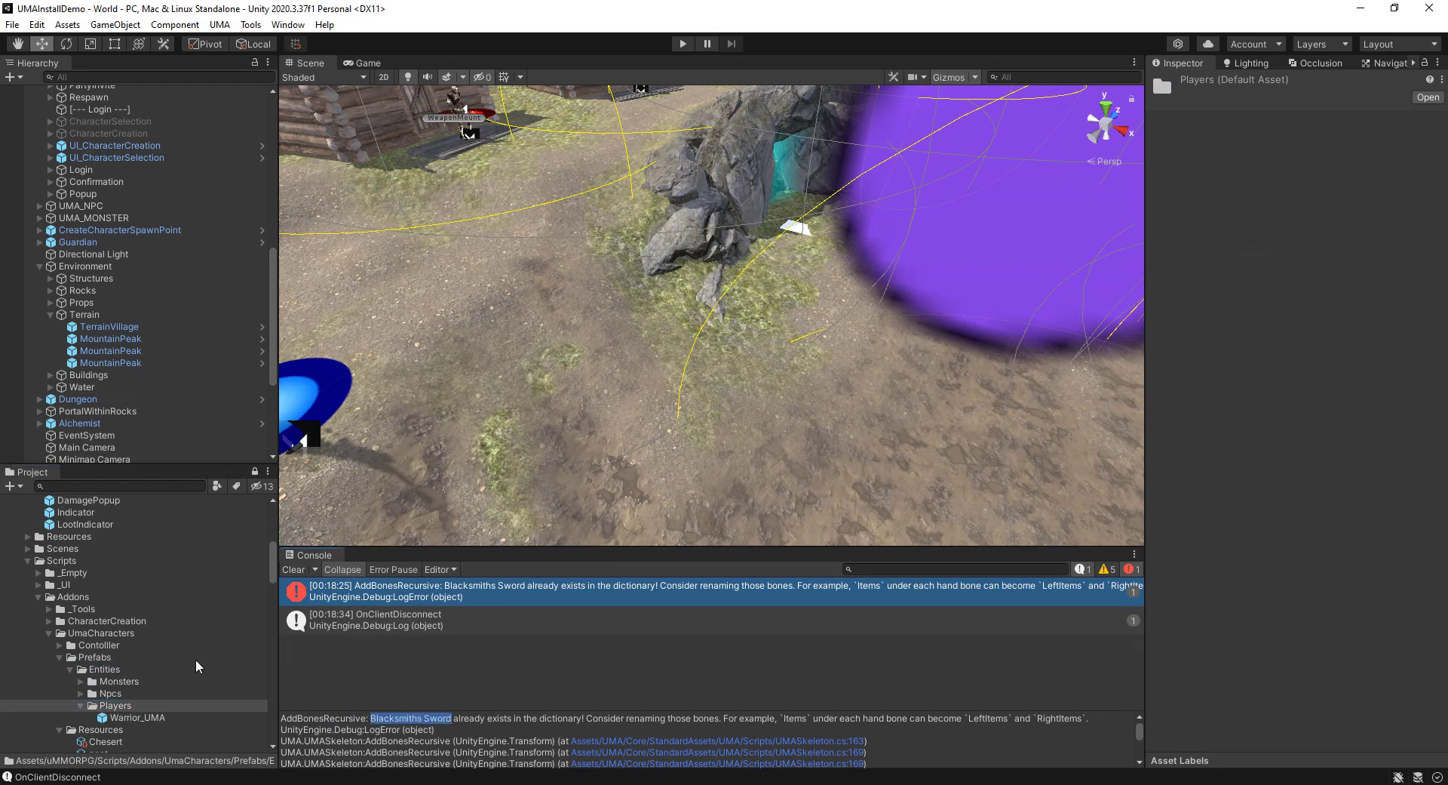
scroll(147, 616, up, 6)
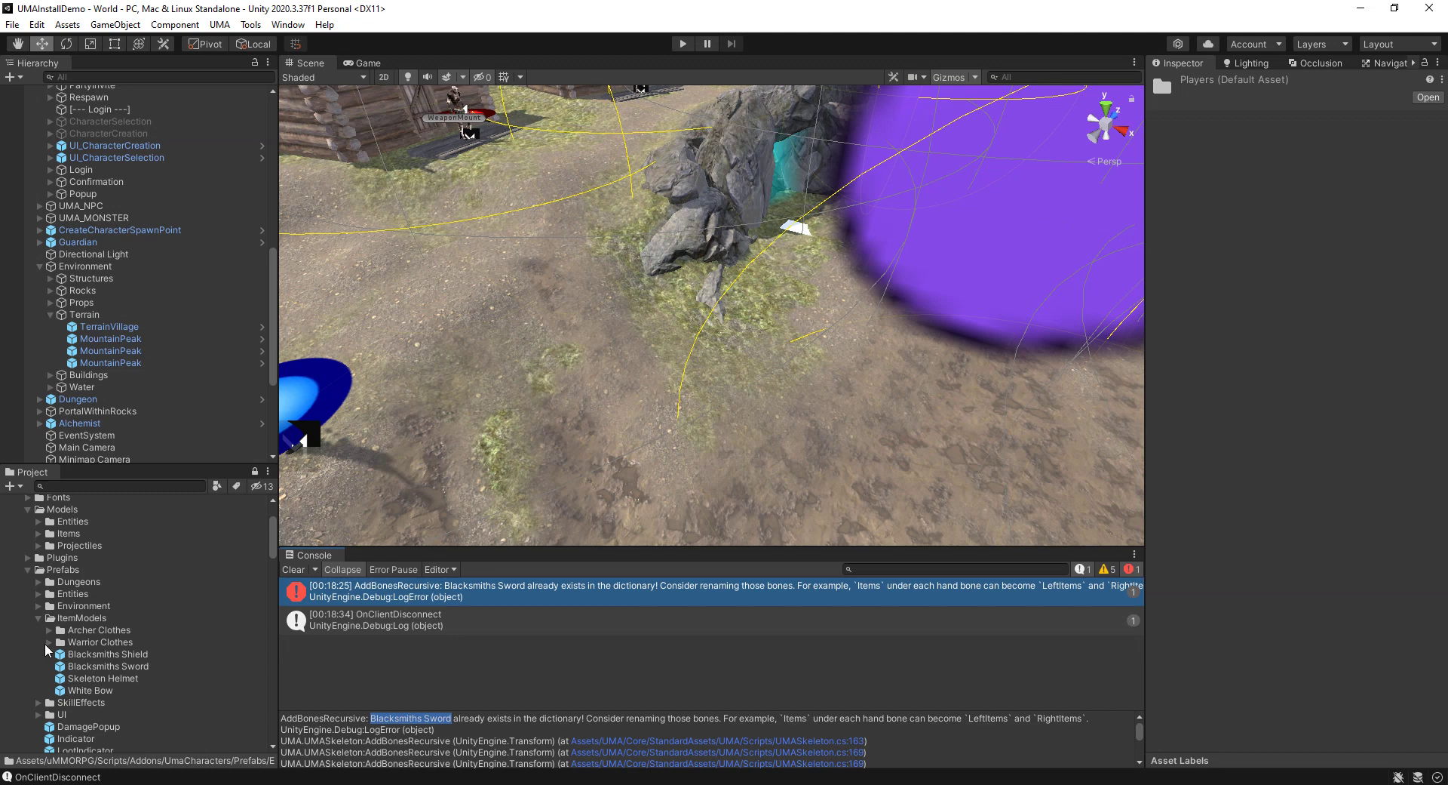
click(110, 669)
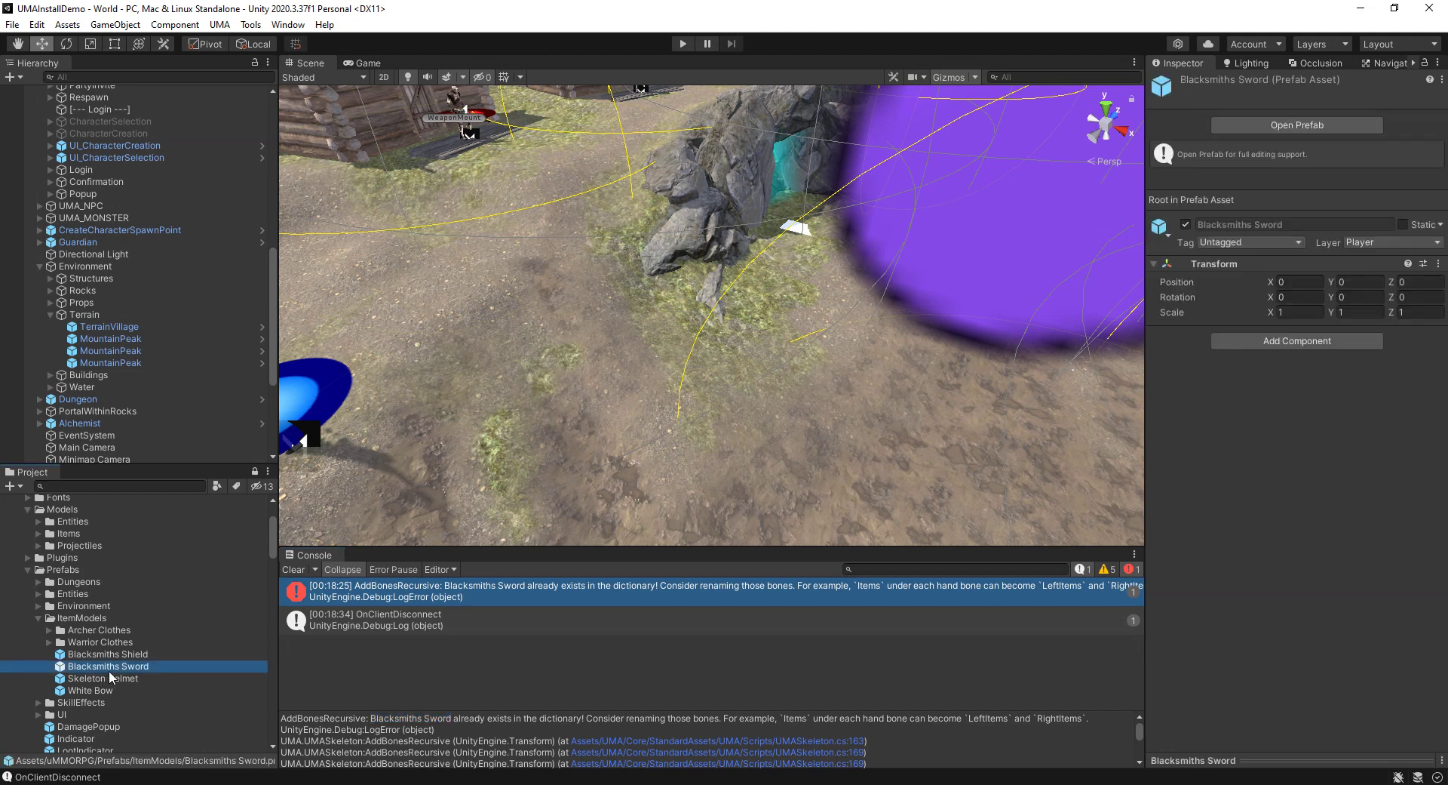
double_click(120, 670)
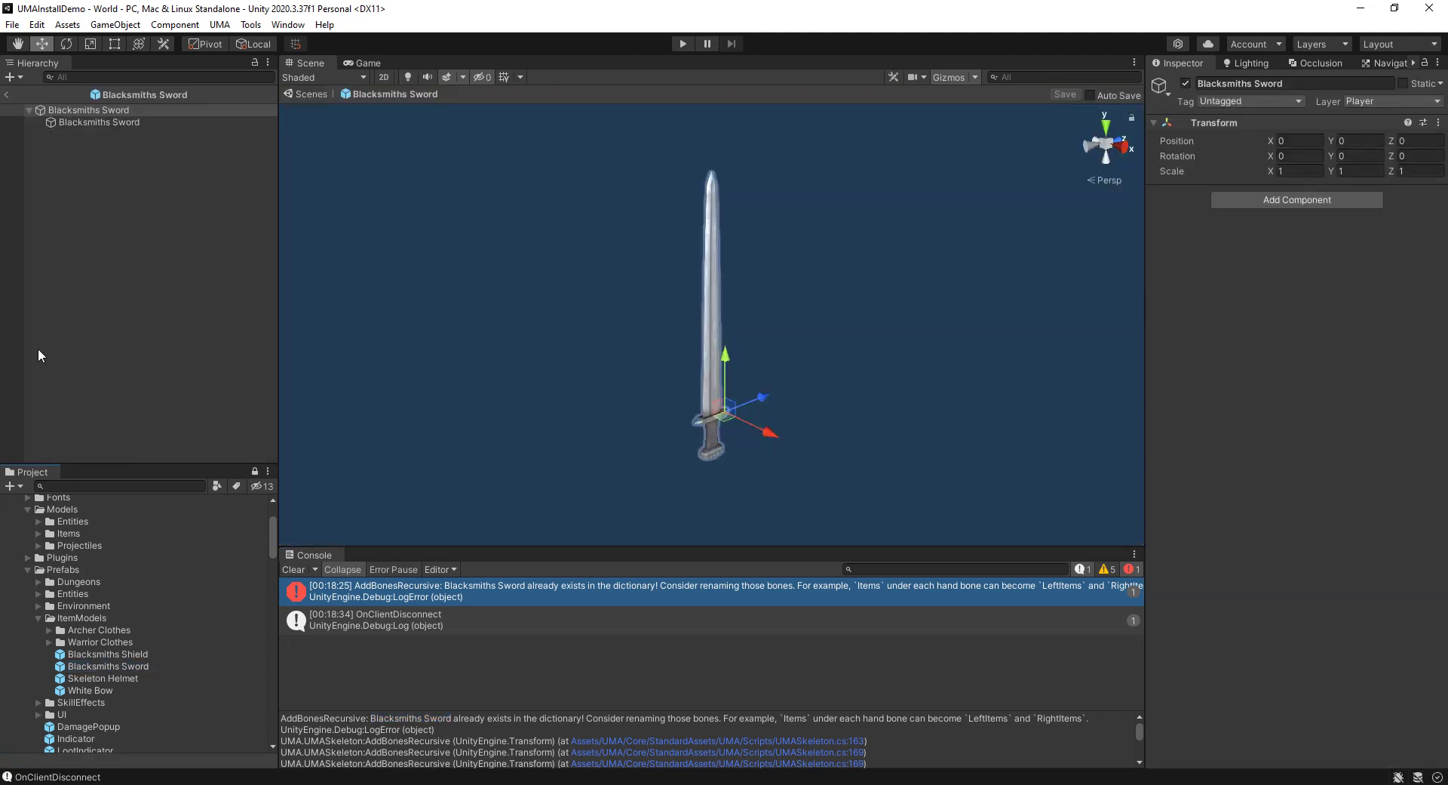
Rename the child object of the Blacksmiths Sword prefab to "Blacksmiths Sword renames" and return to the scene, saving the prefab.
click(114, 124)
click(136, 122)
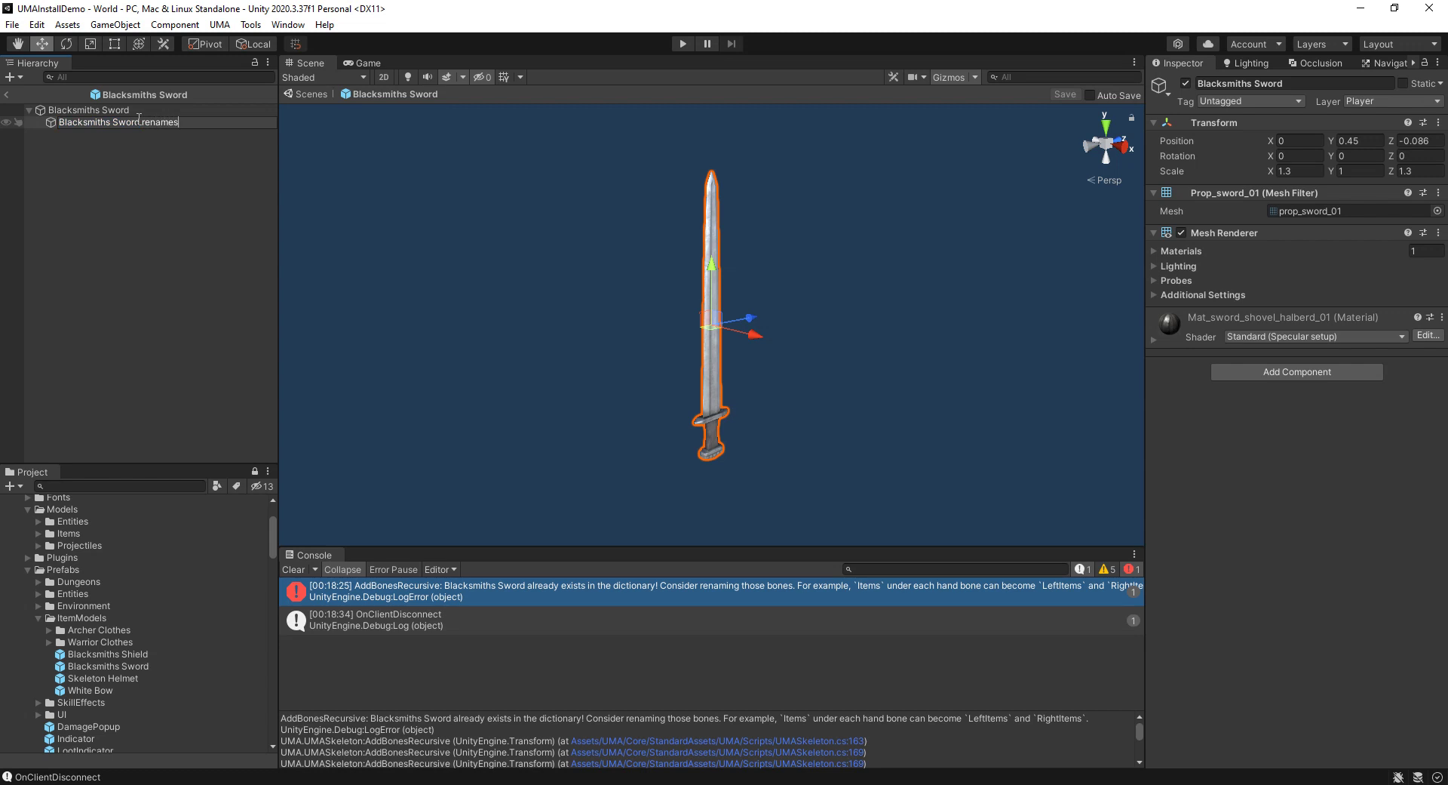
click(133, 112)
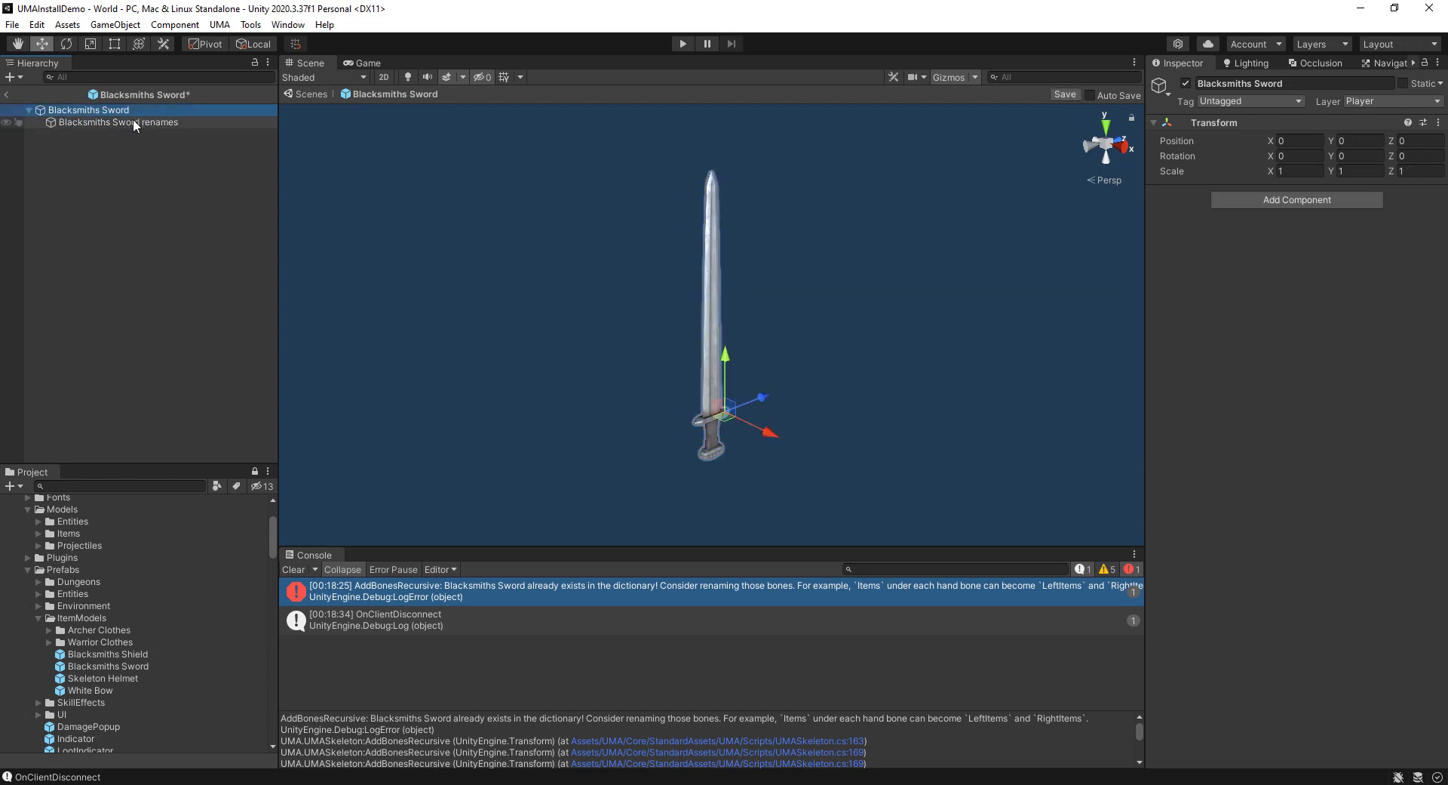
click(6, 95)
click(700, 435)
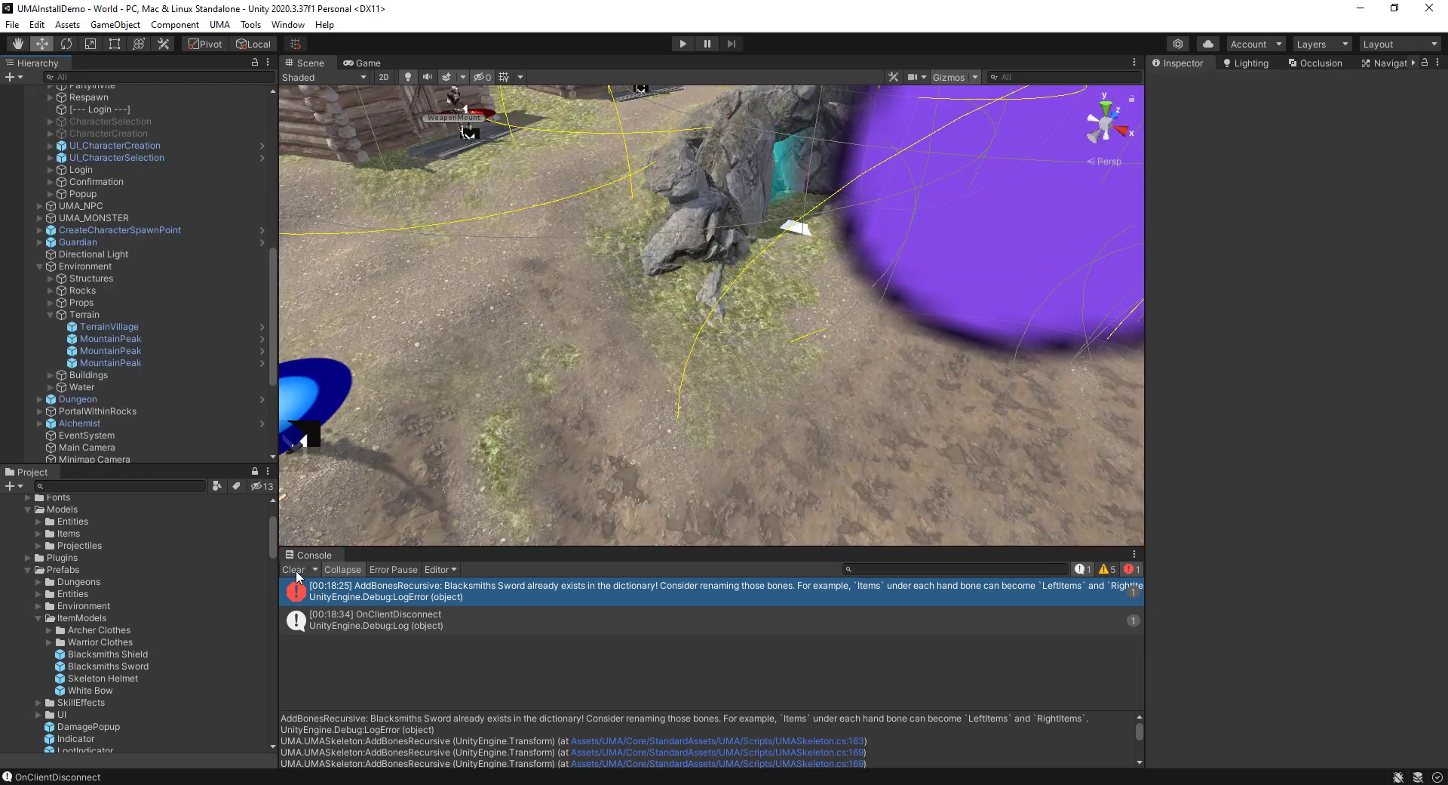
Empty the console and its search text, and start a play session that logs in as Server & Play.
click(293, 570)
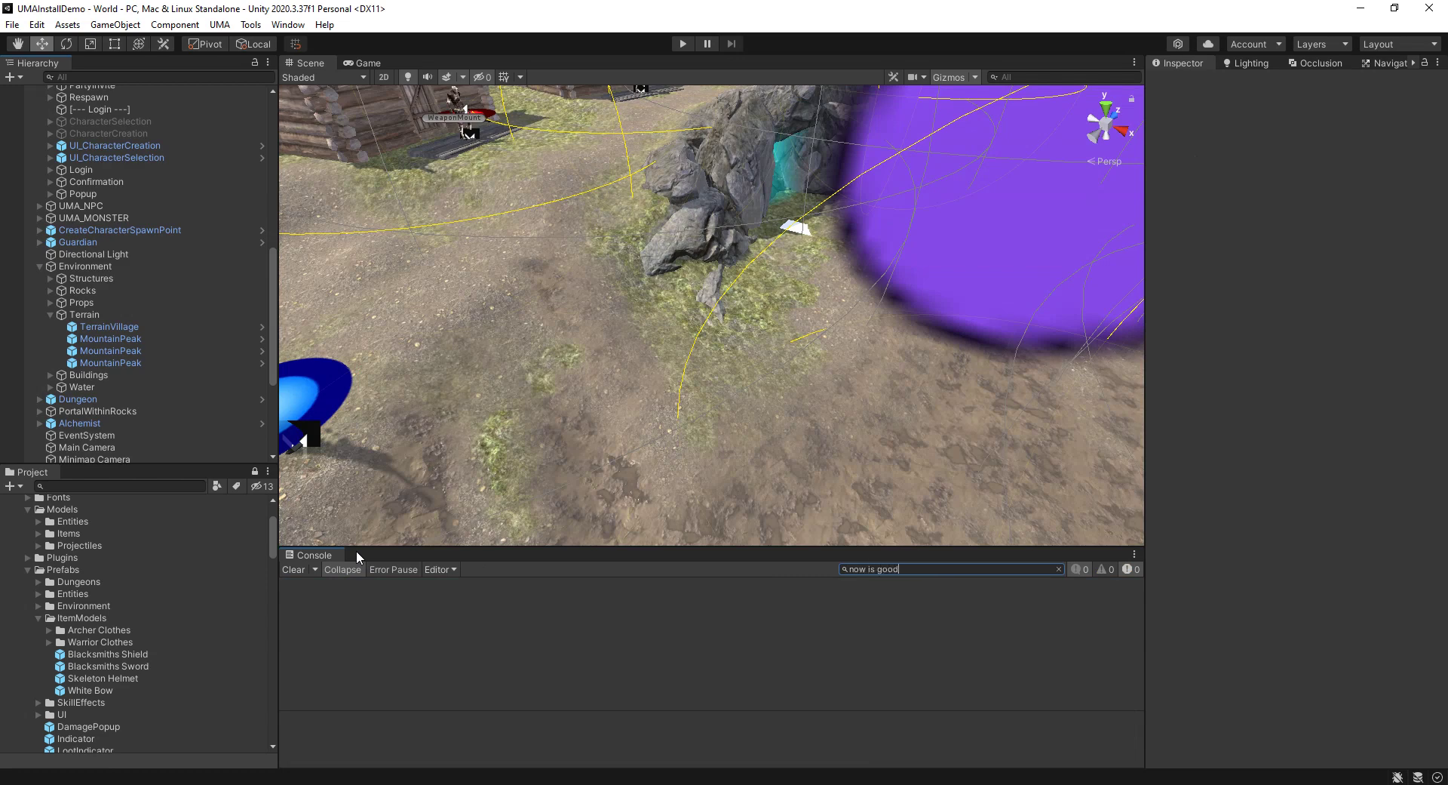
click(1058, 569)
click(683, 43)
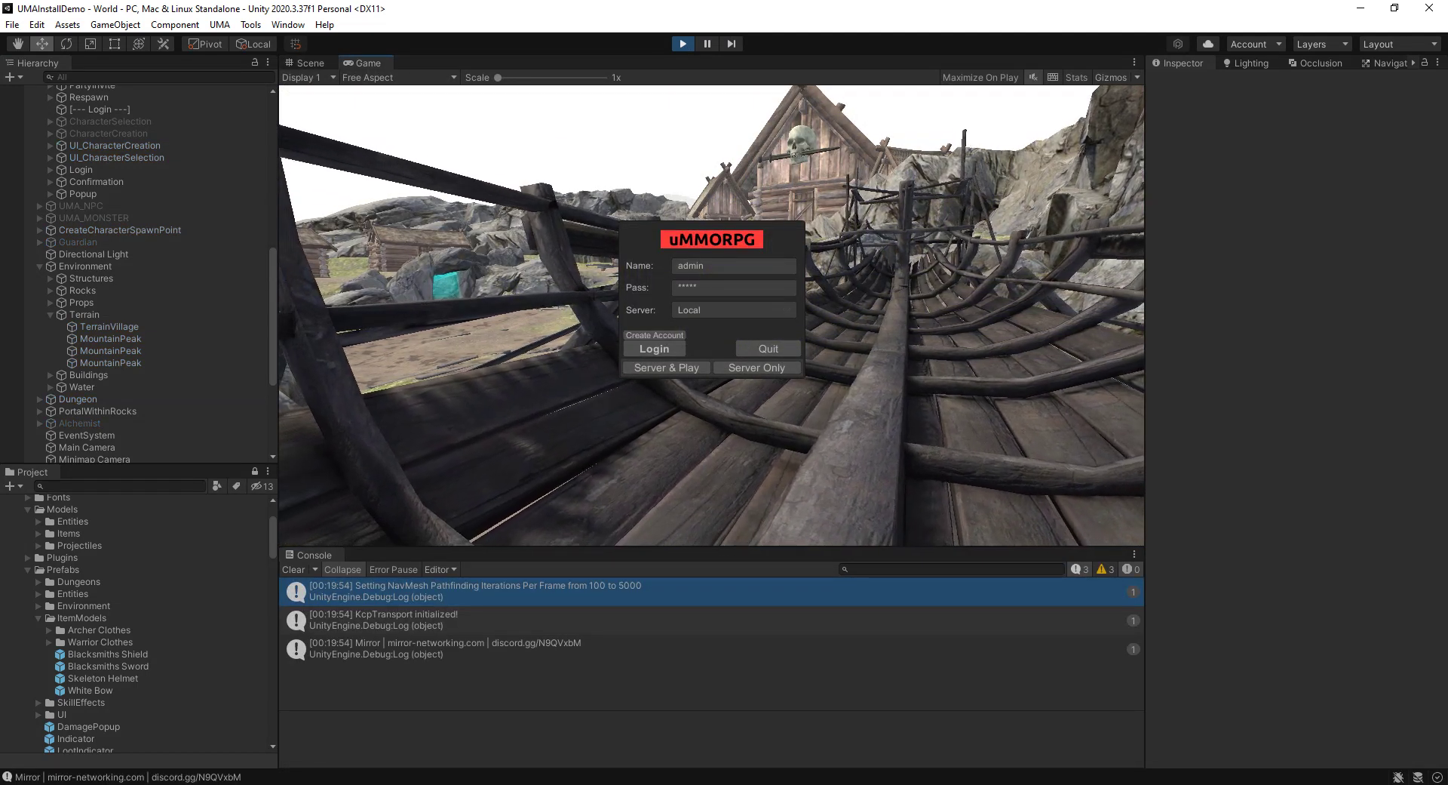
click(1328, 784)
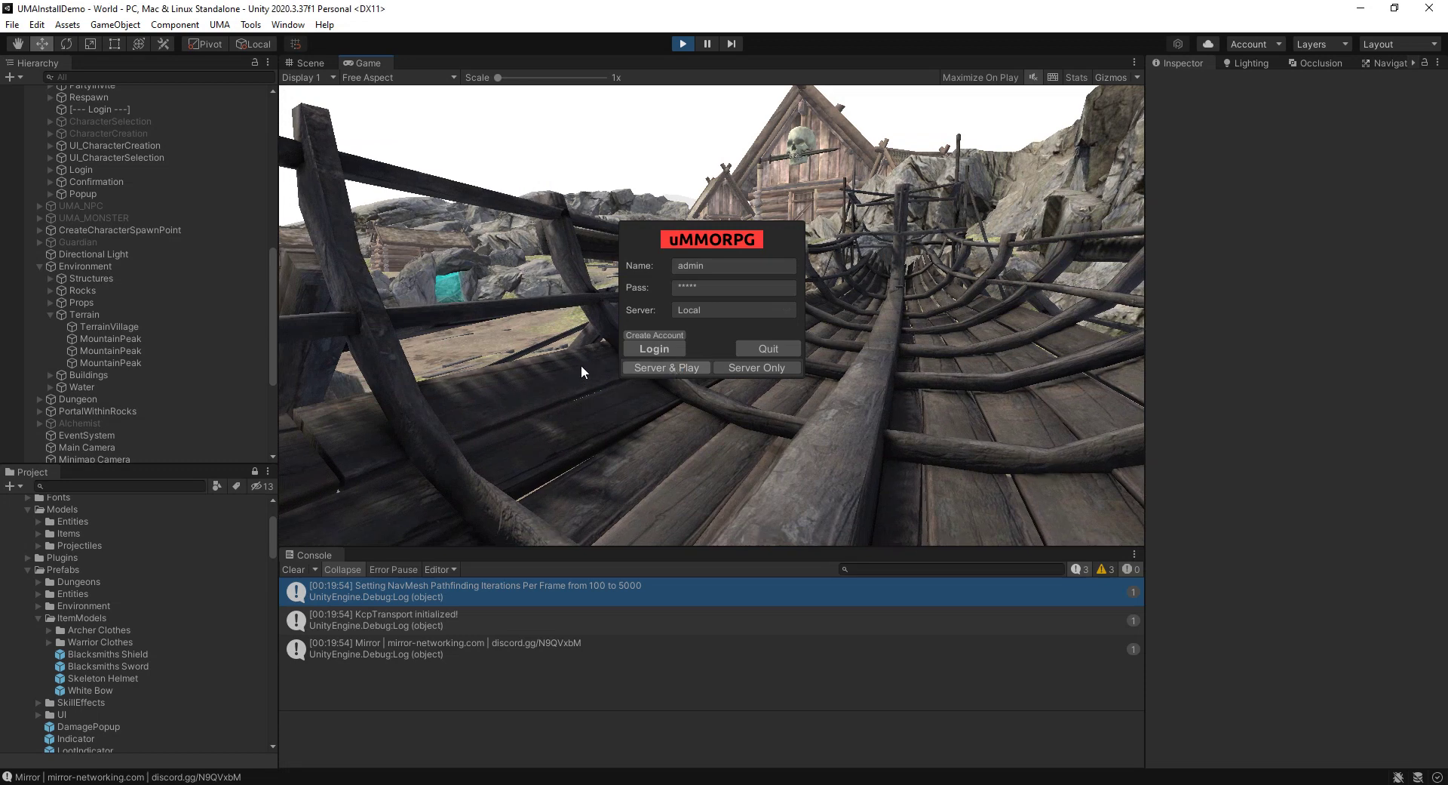
click(702, 368)
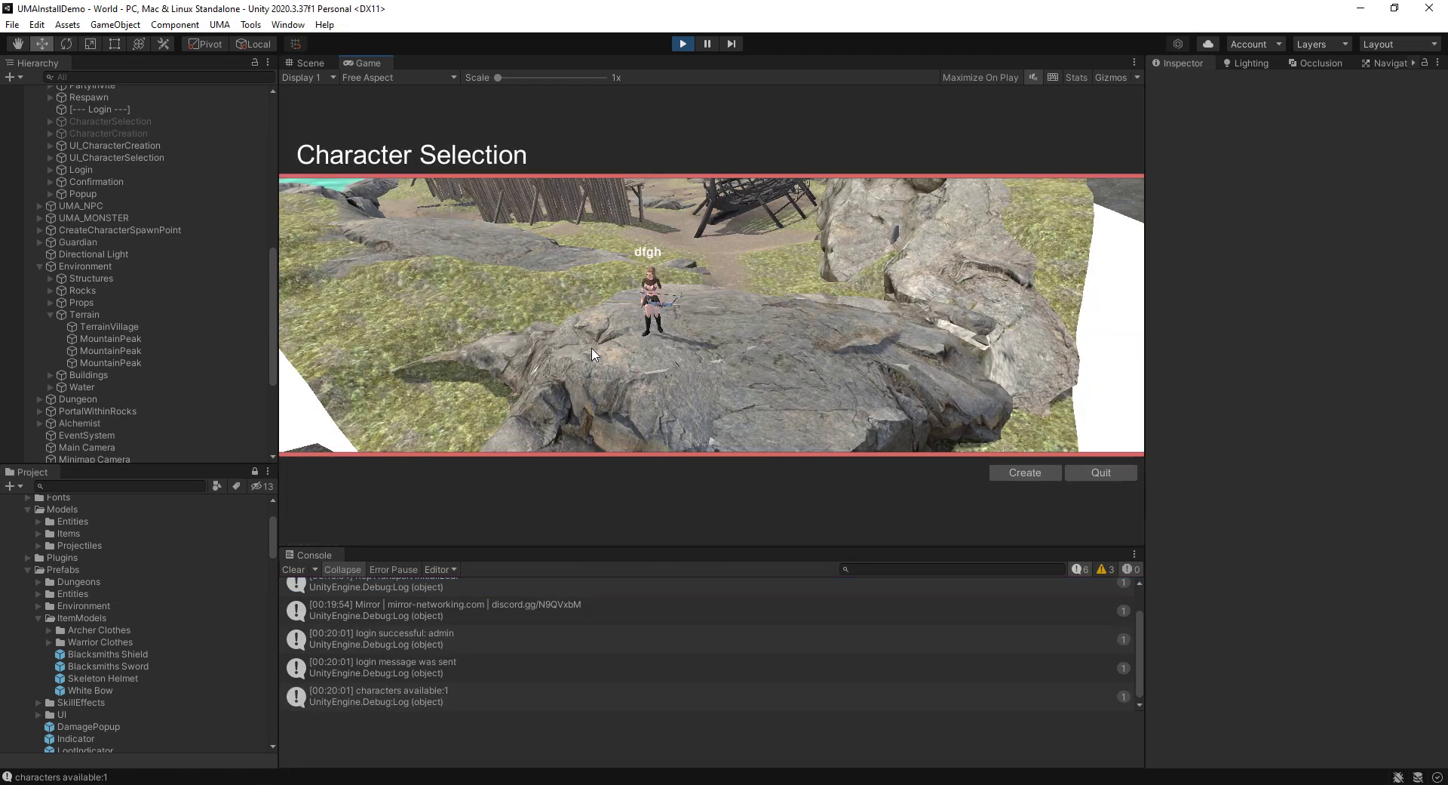
Start creating a character with a cleared console and preview the Archer and Warrior_UMA classes.
click(1019, 472)
click(302, 571)
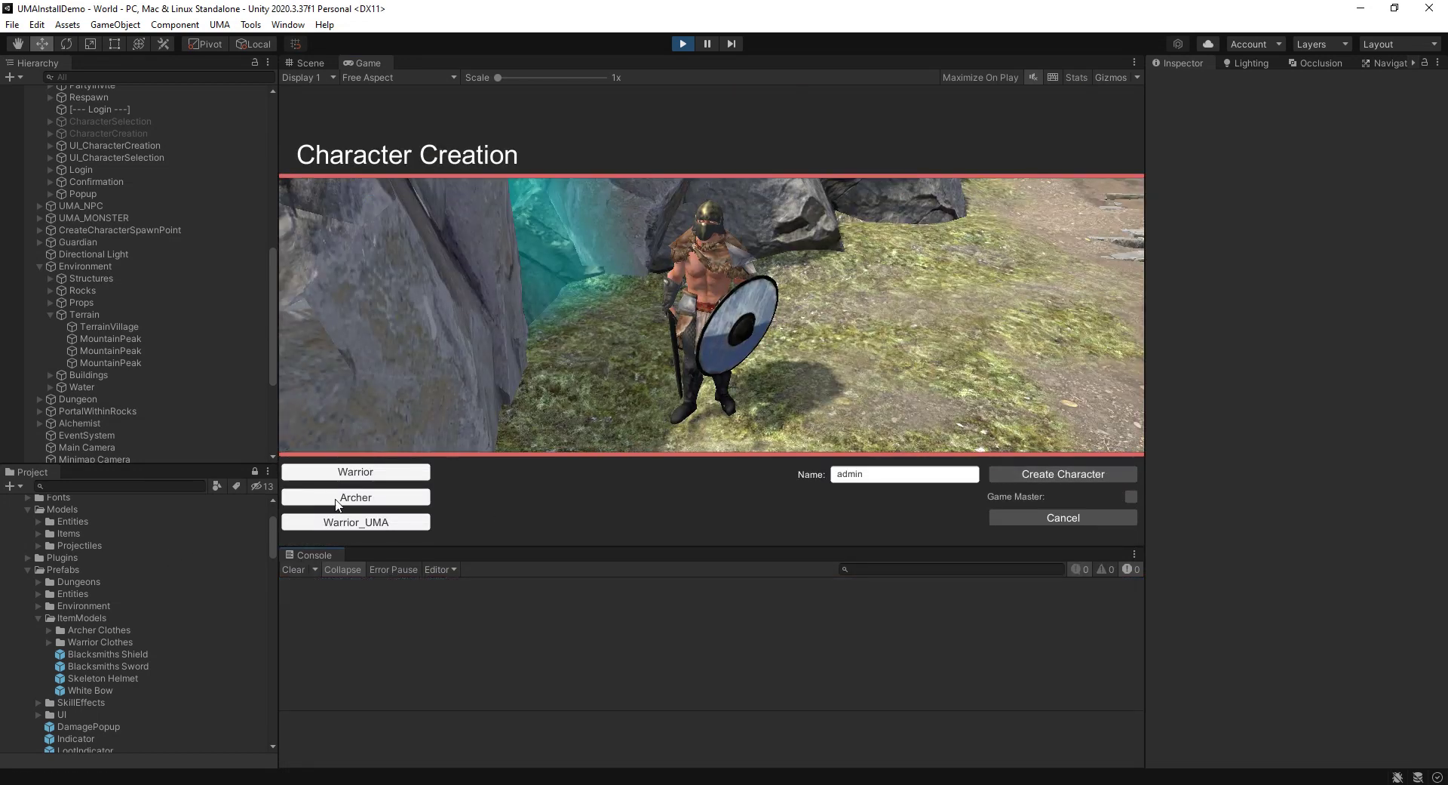
click(338, 498)
click(349, 525)
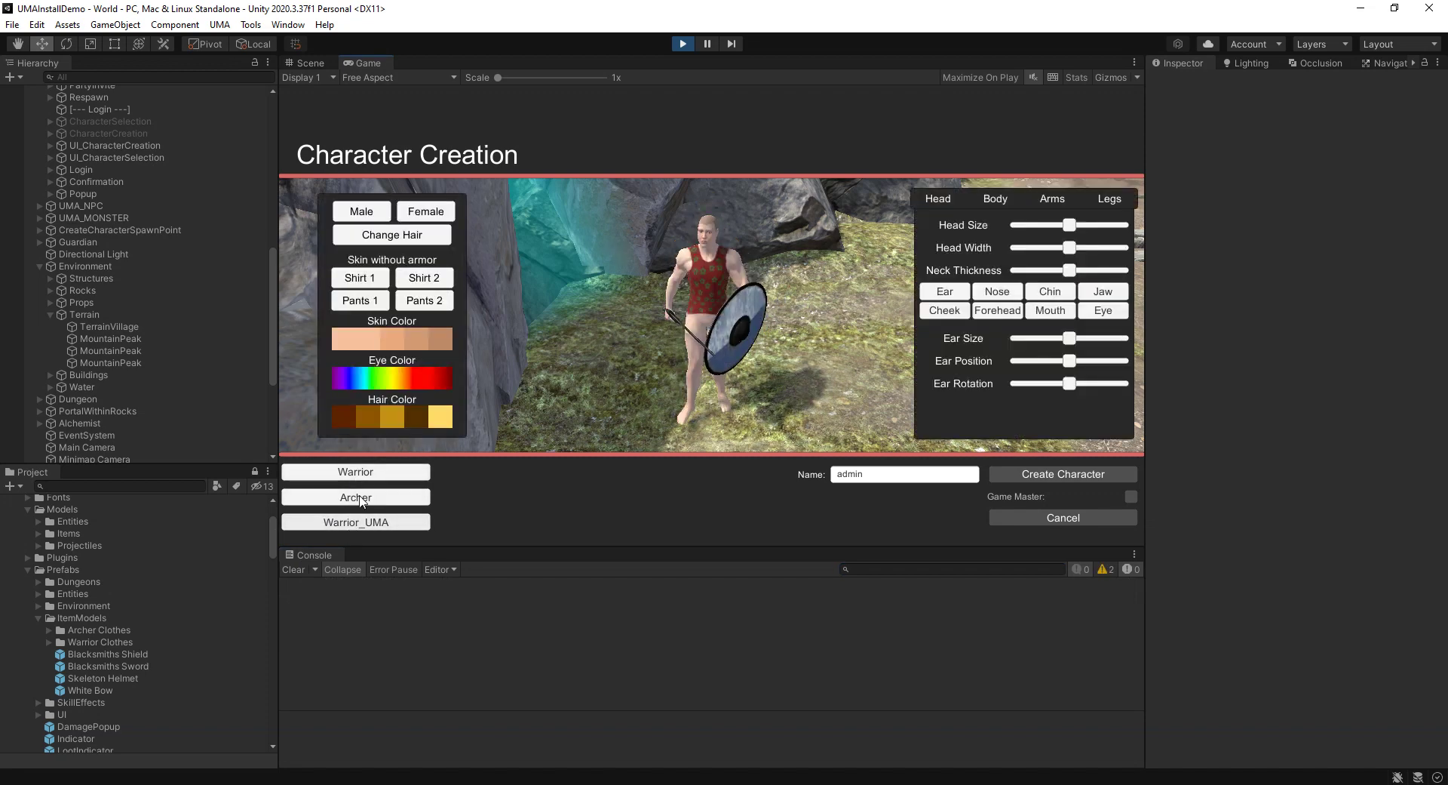
Try both genders and make the UMA warrior female with Shirt 2, Pants 2, darker skin and blond hair.
click(434, 214)
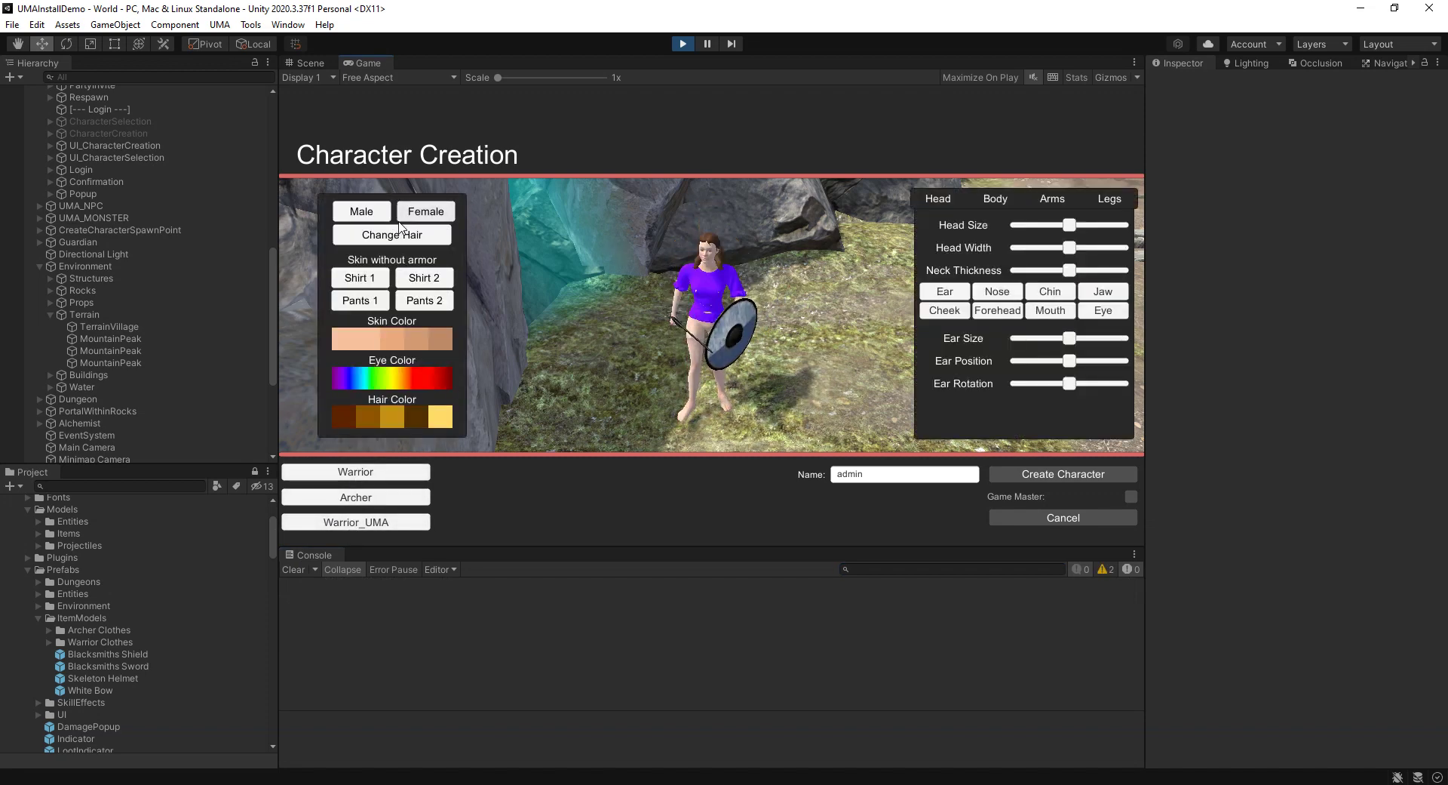
click(361, 211)
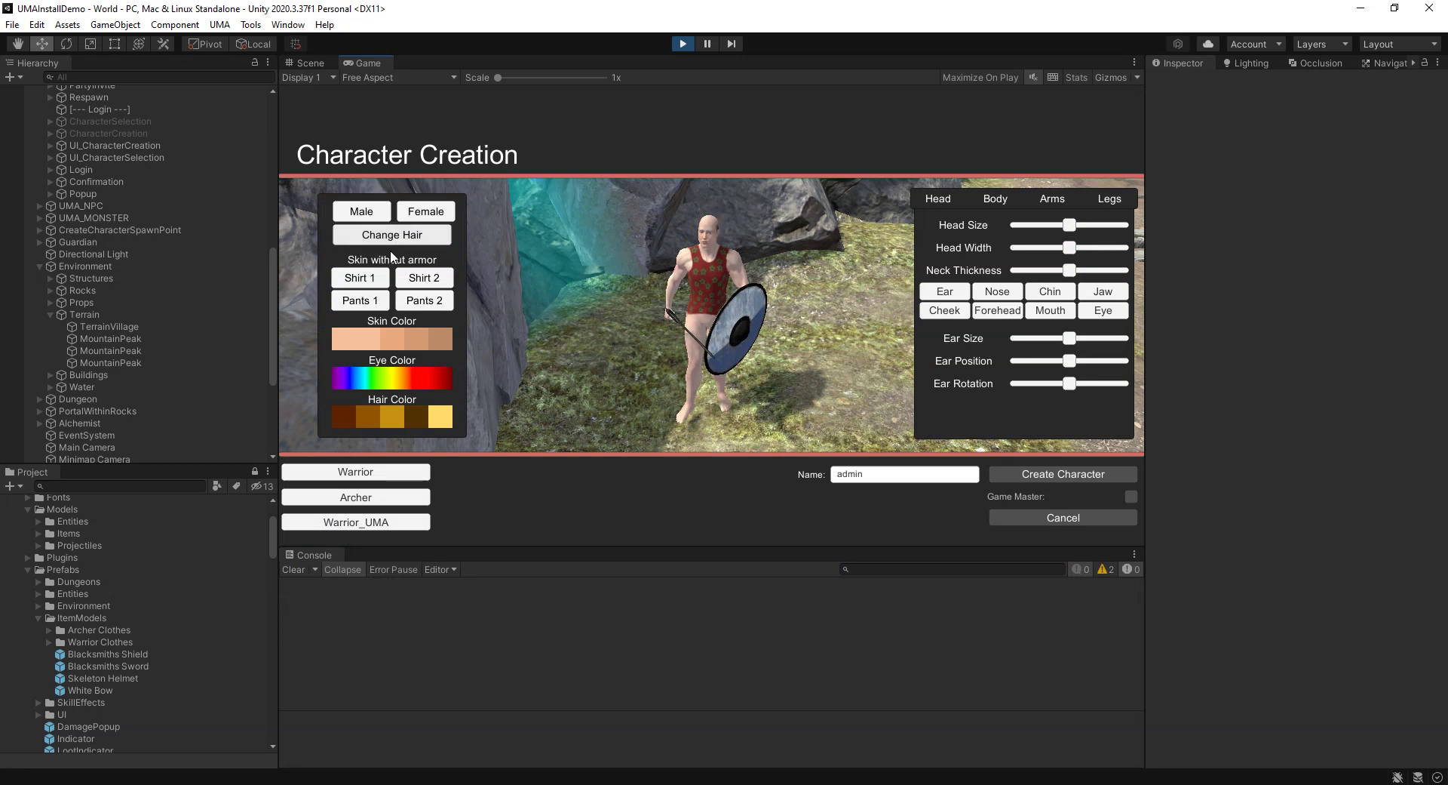
click(426, 212)
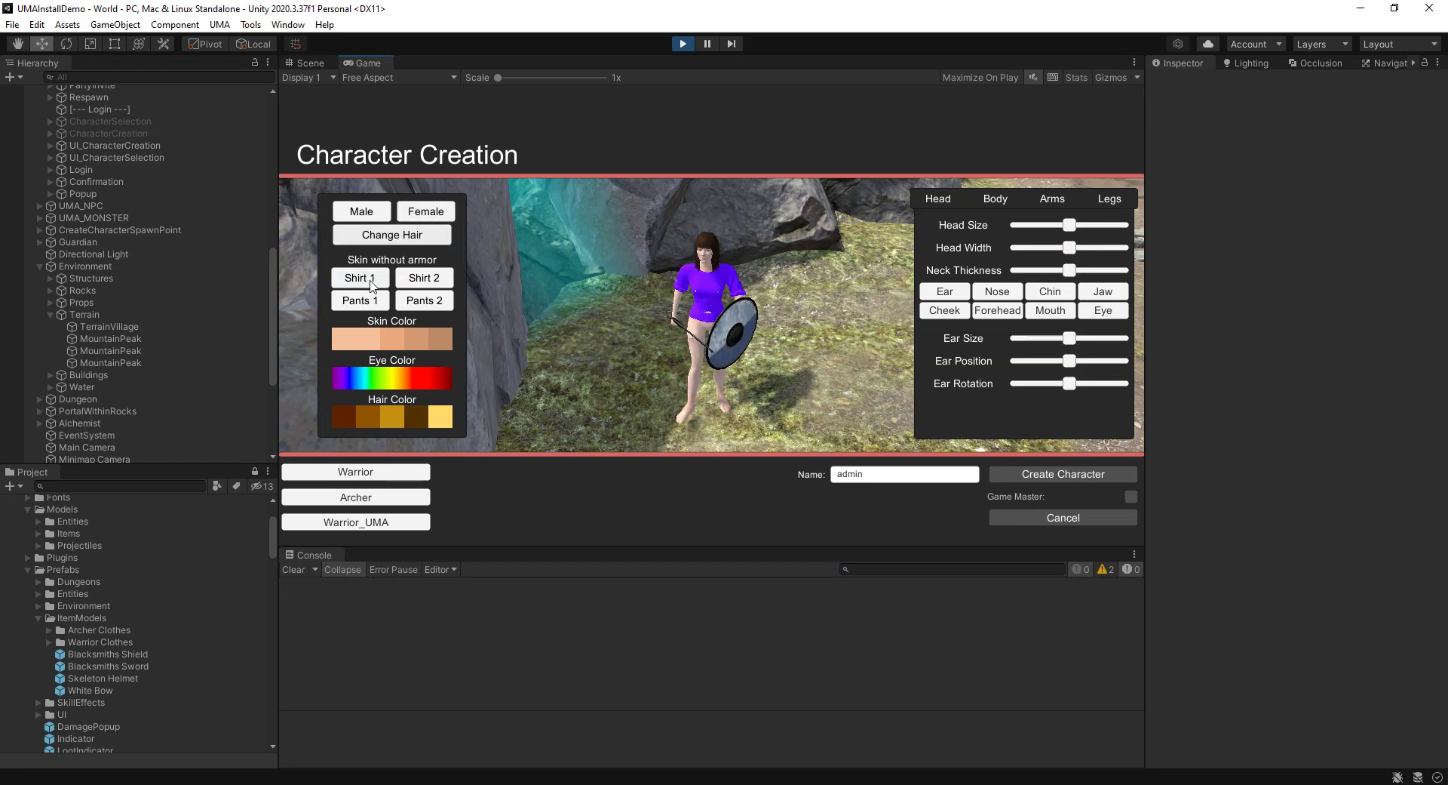
click(422, 279)
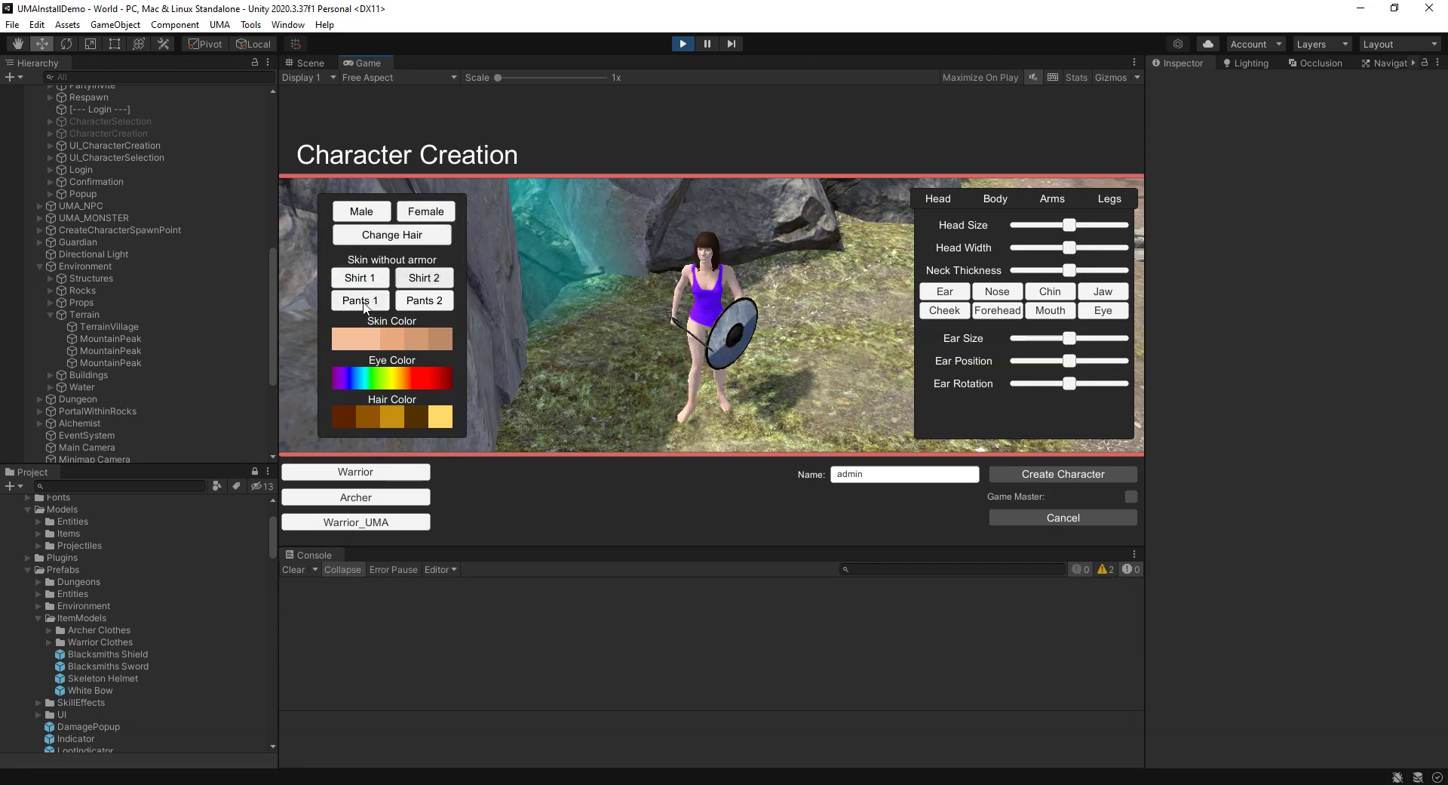
click(360, 301)
click(412, 301)
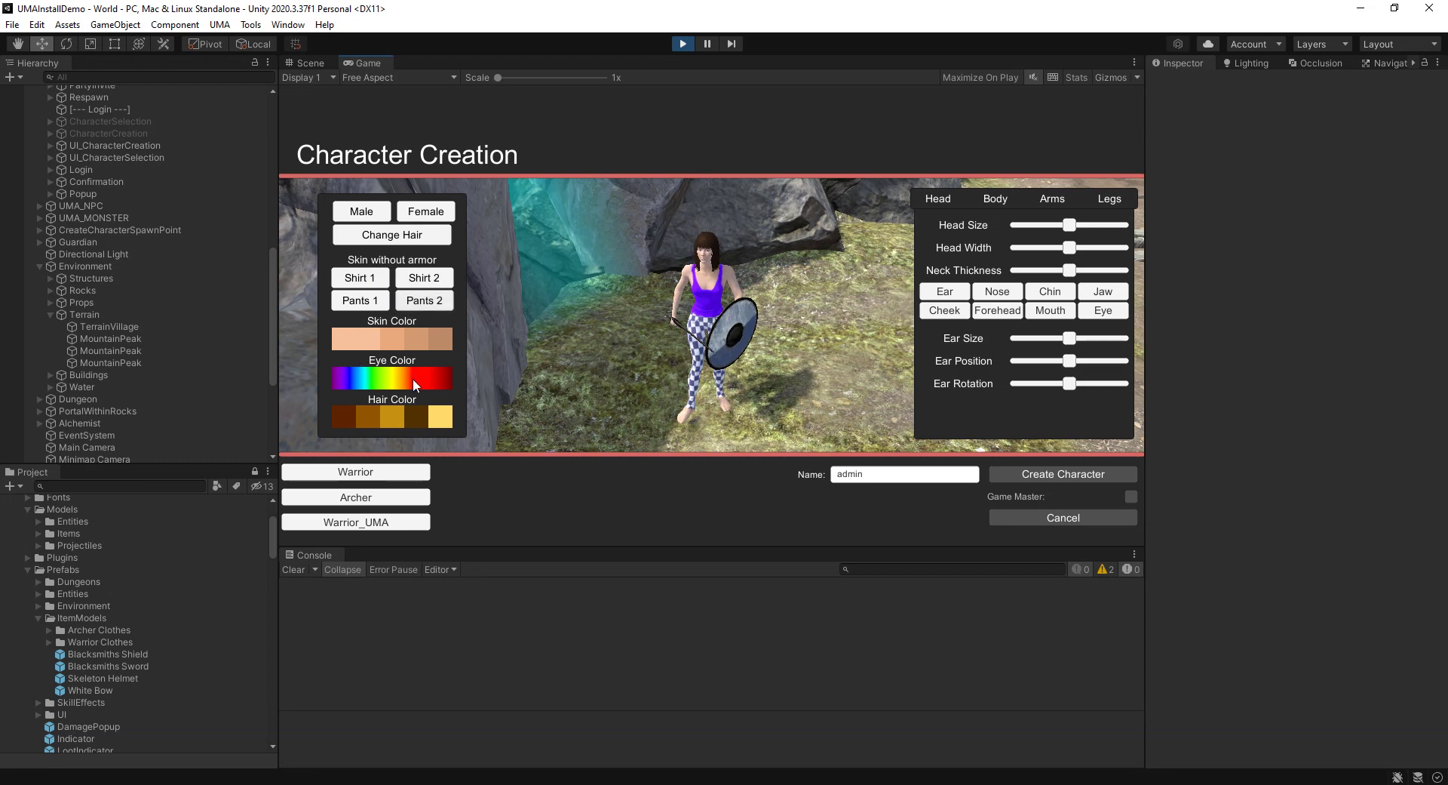
click(433, 414)
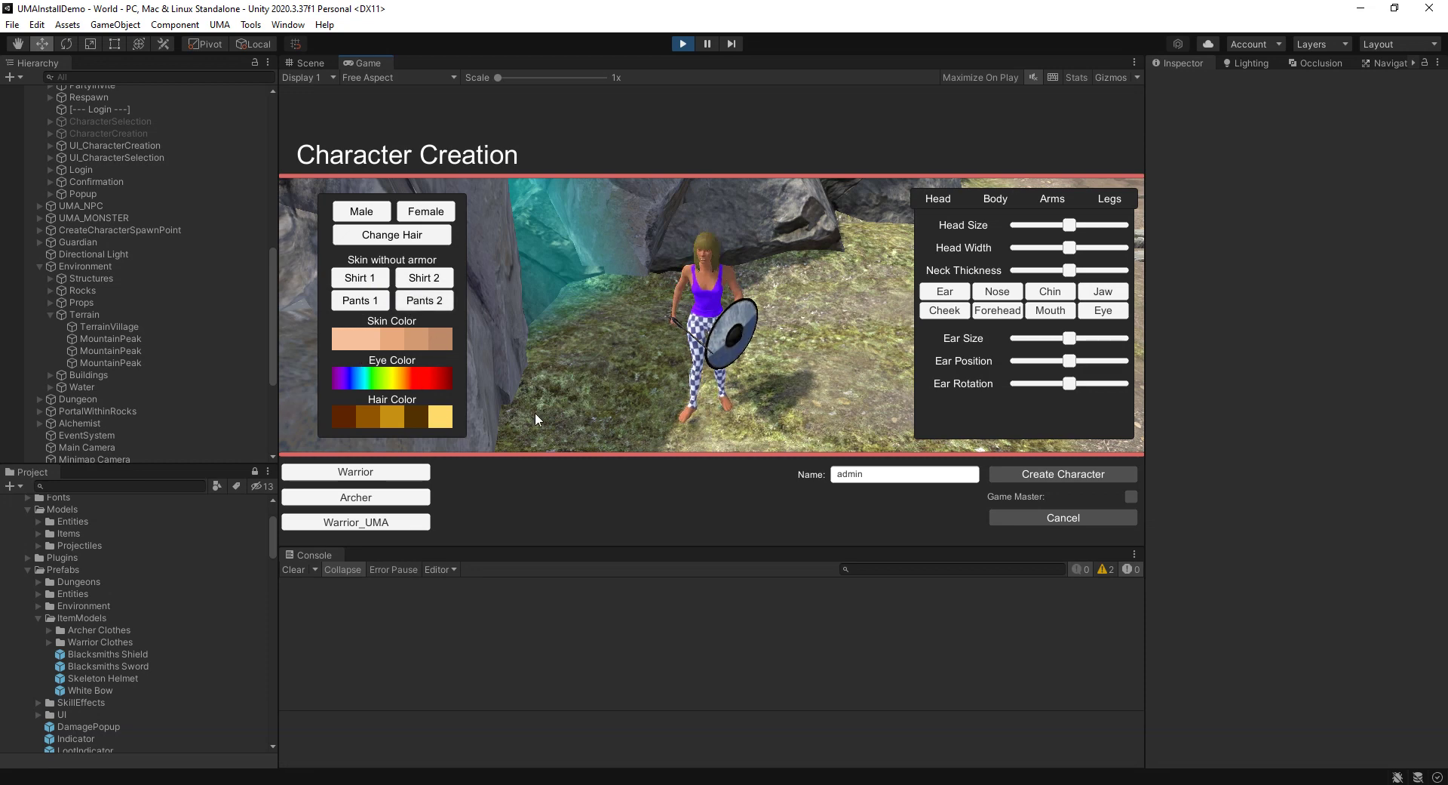
Shape the character's body with minimum height and maximum belly size, upper weight, lower weight, waist and breast size.
drag(1061, 226, 1034, 254)
click(995, 199)
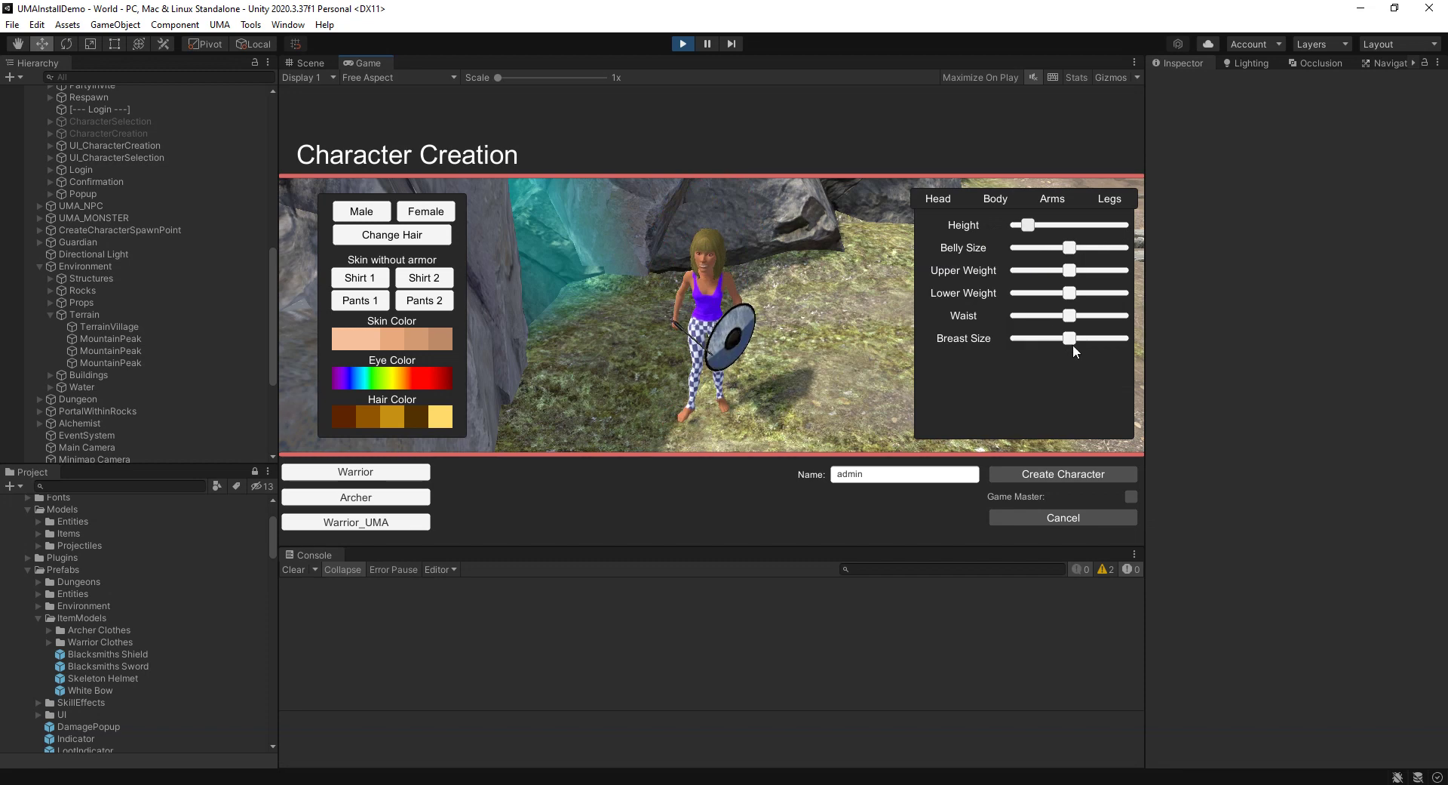
drag(1070, 315, 1199, 341)
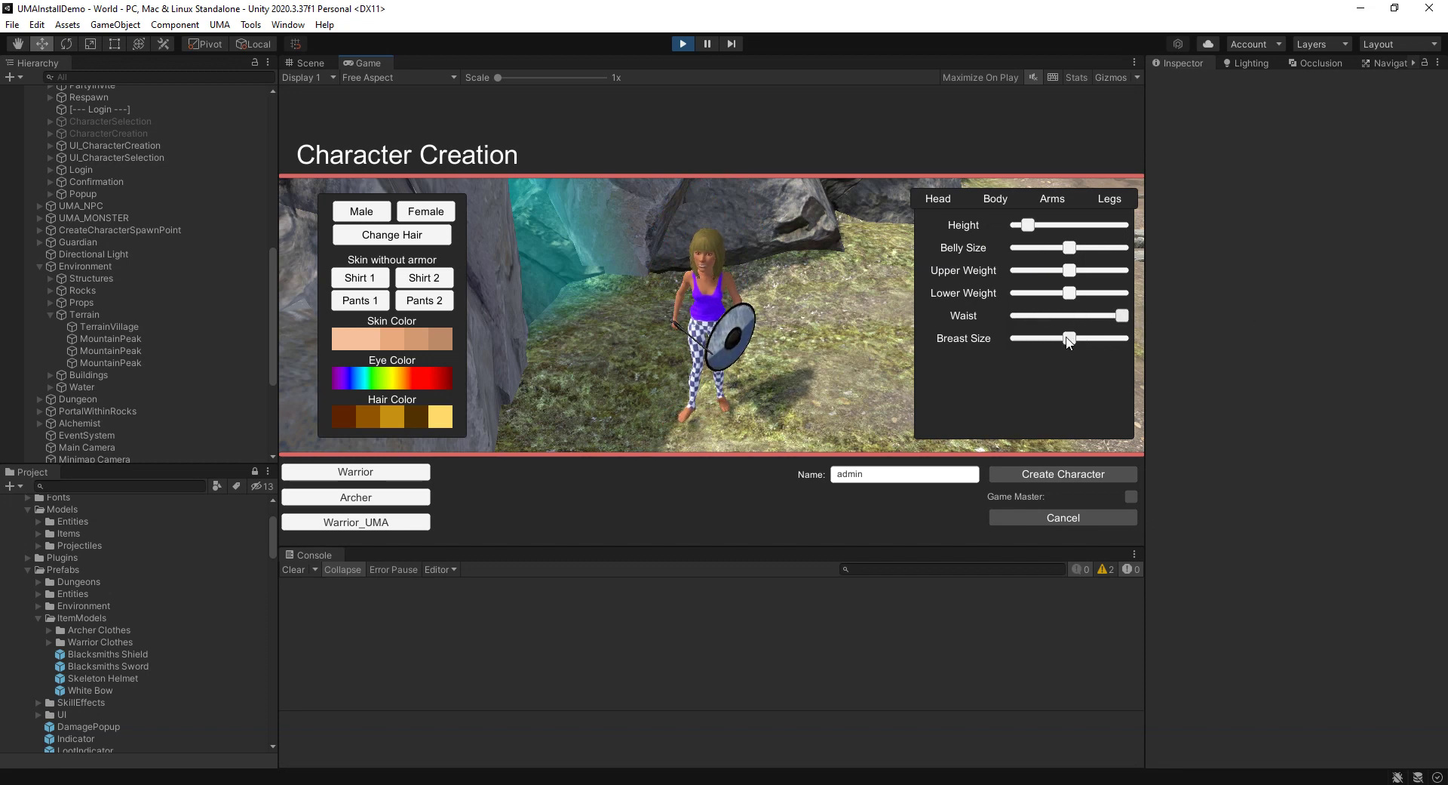
drag(1070, 339, 1166, 278)
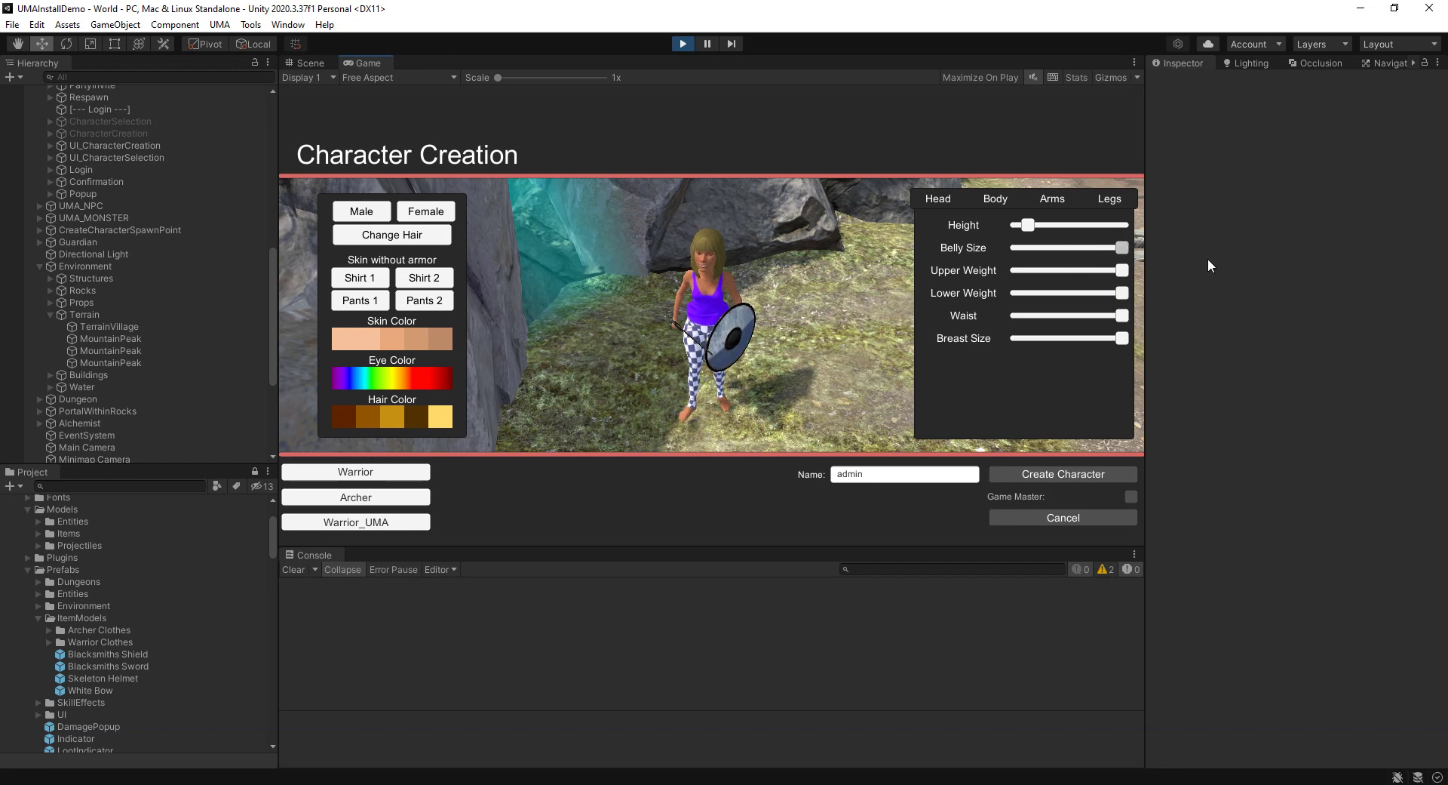
drag(1028, 219, 995, 225)
Reshape the arms and legs, maximizing arm width, forearm width, upper muscle, lower muscle and leg separation, and minimizing leg size.
click(1055, 199)
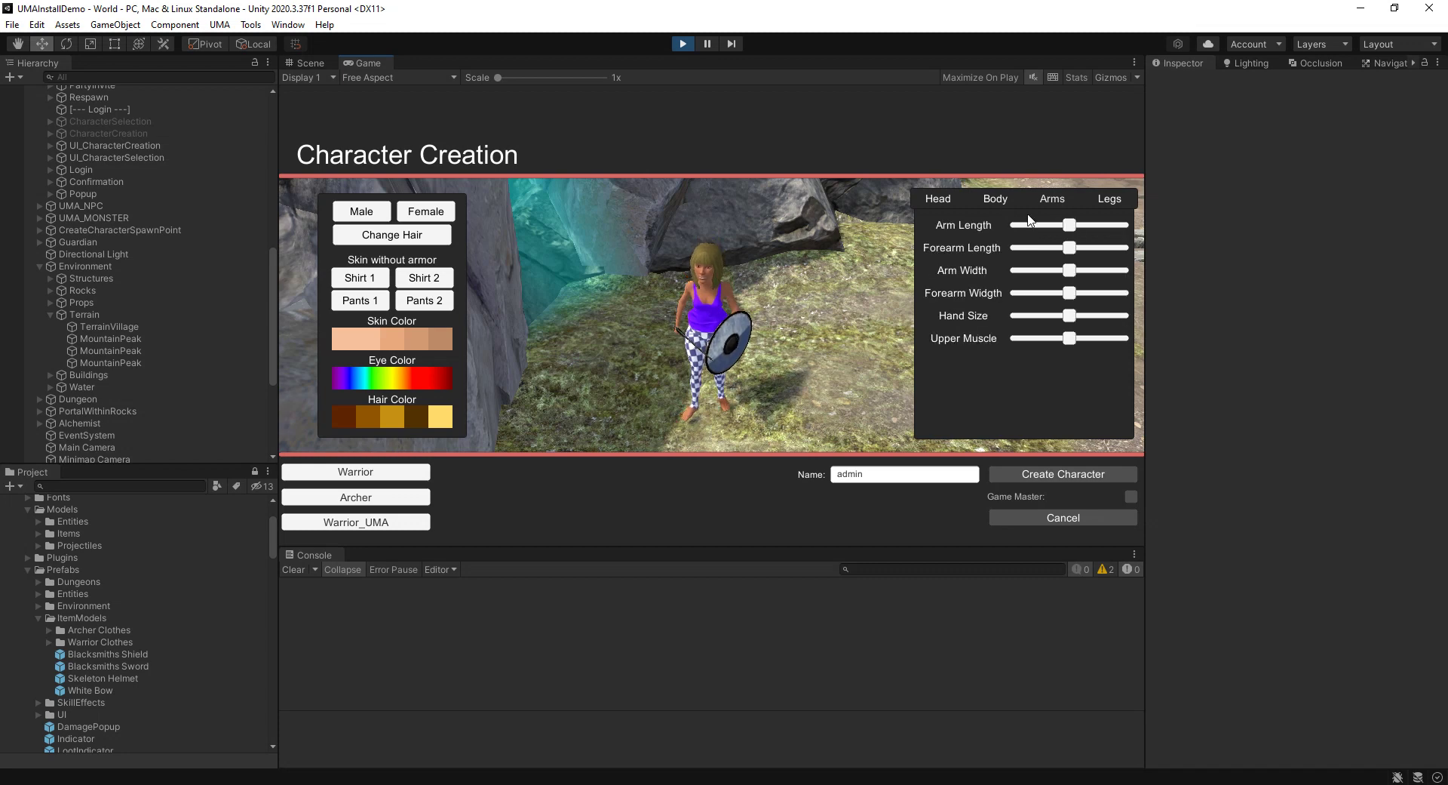
drag(1074, 228, 1230, 343)
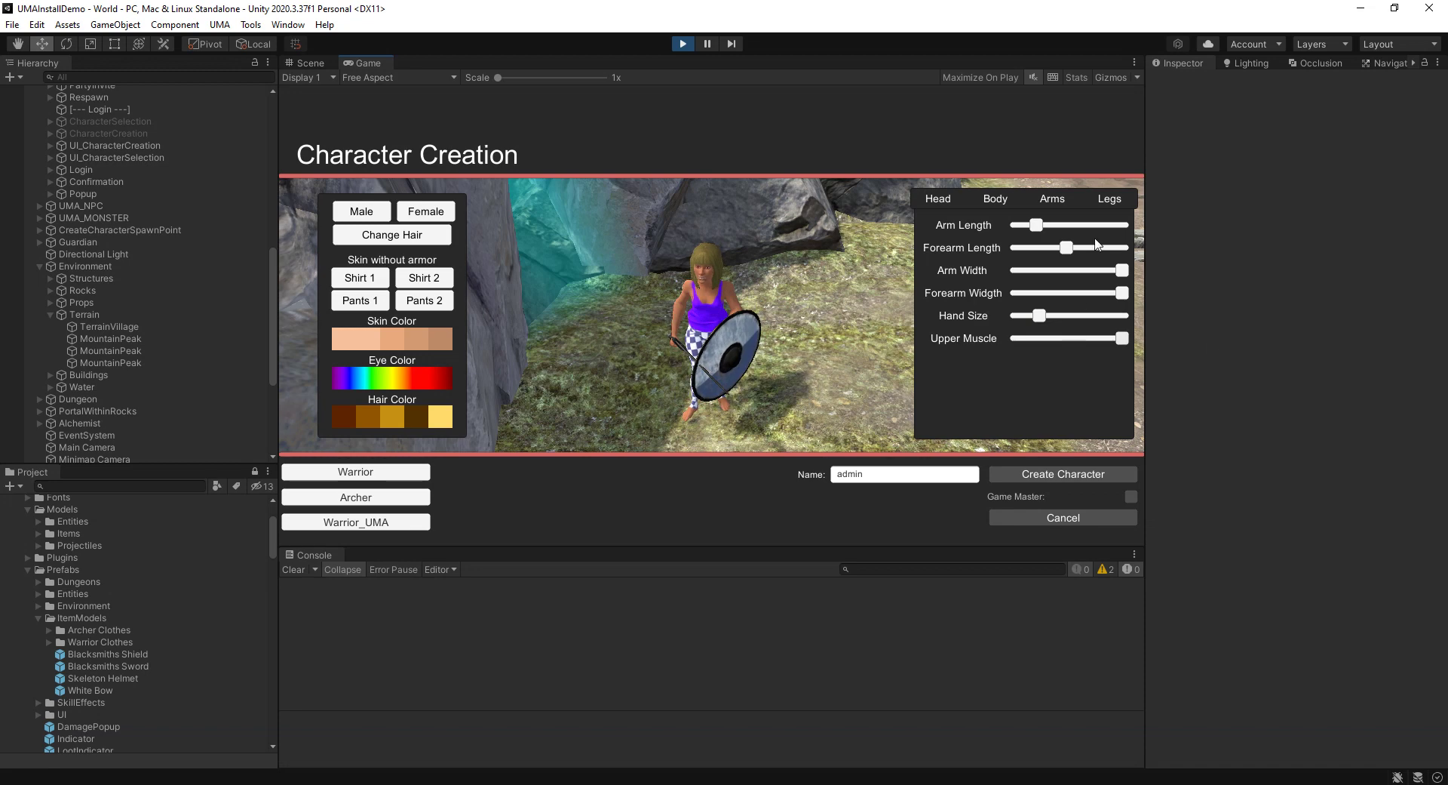
click(1106, 199)
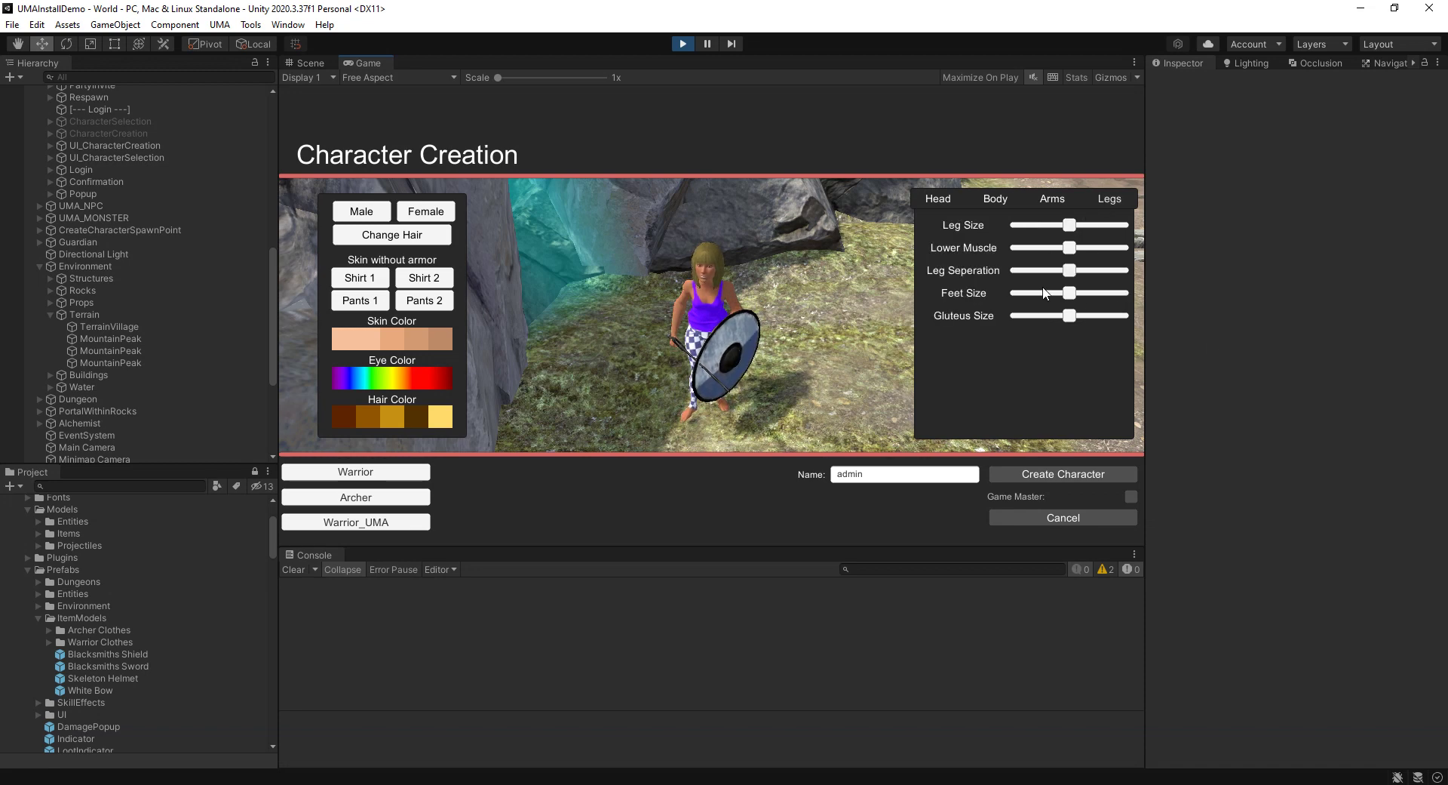
drag(1071, 230, 1156, 277)
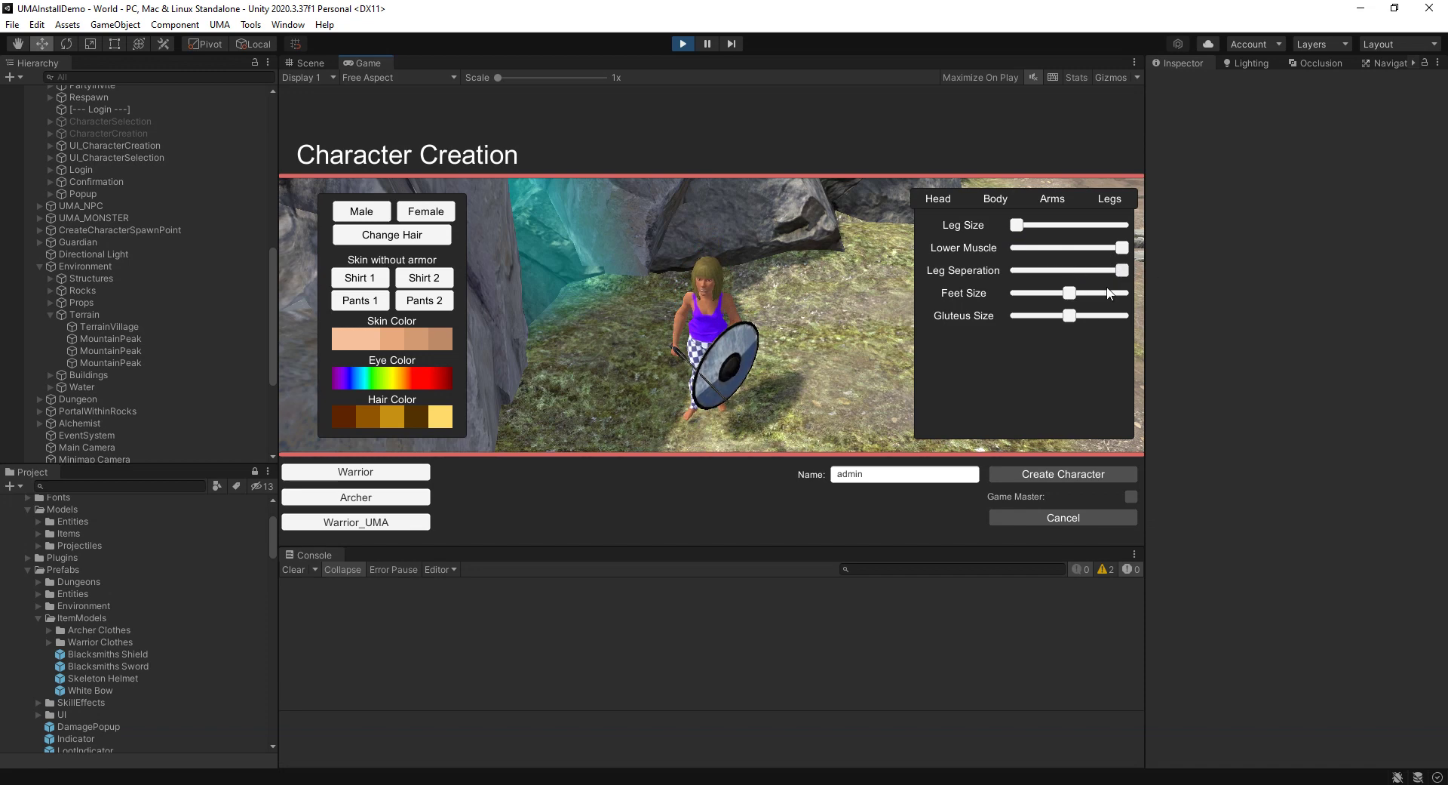
drag(1072, 294, 1118, 317)
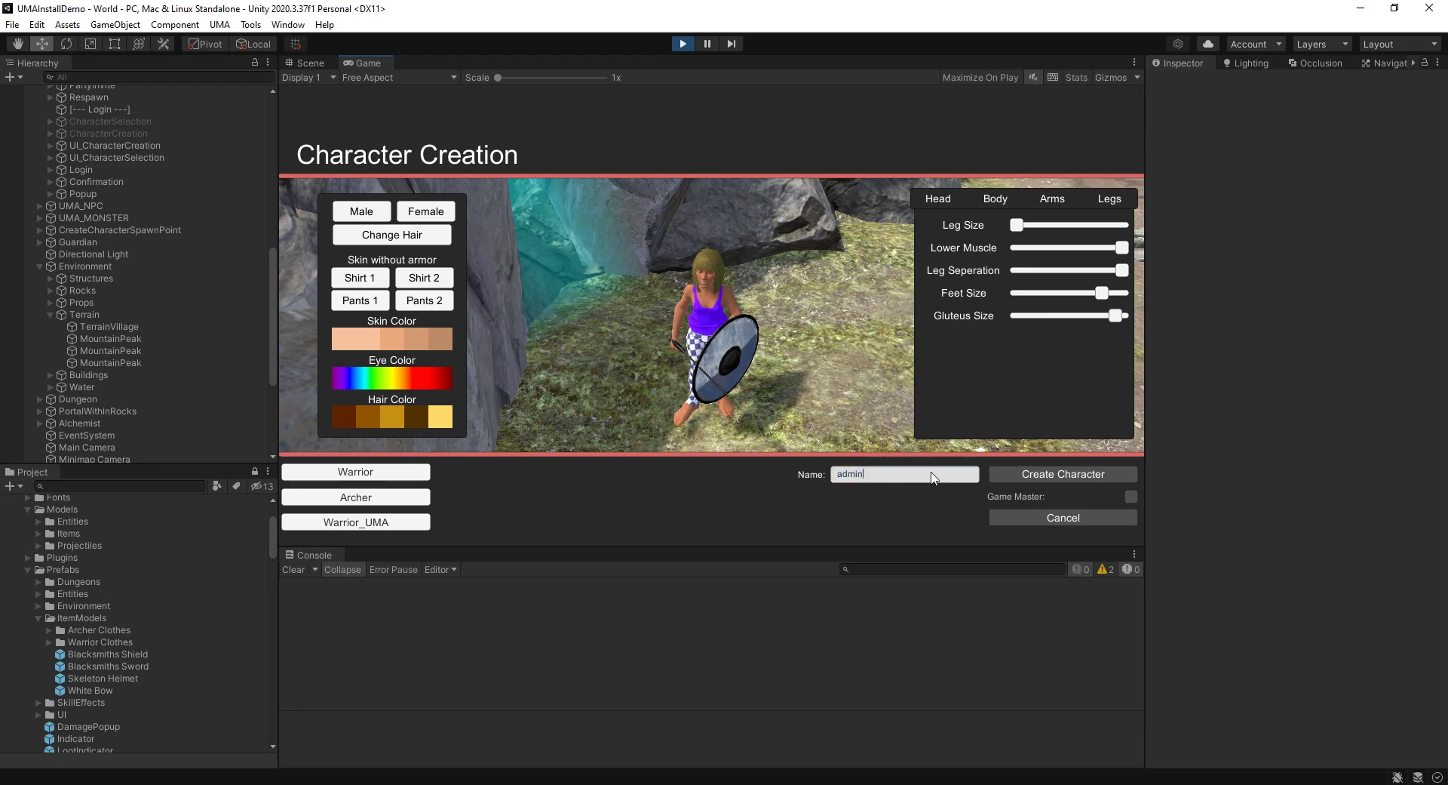
Replace the character's name with "lol" and create the character.
click(913, 475)
drag(942, 471, 813, 476)
text(lol)
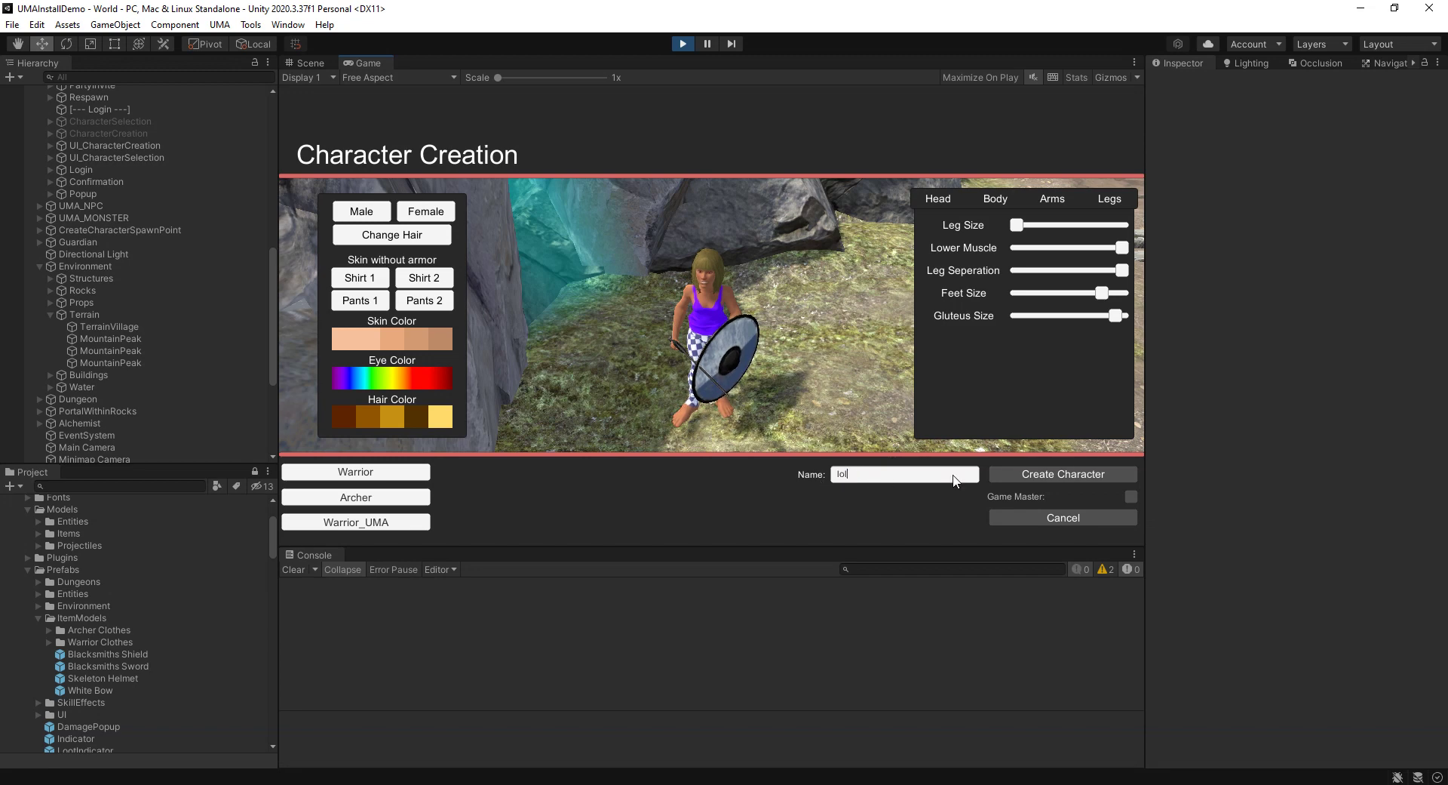
click(1058, 472)
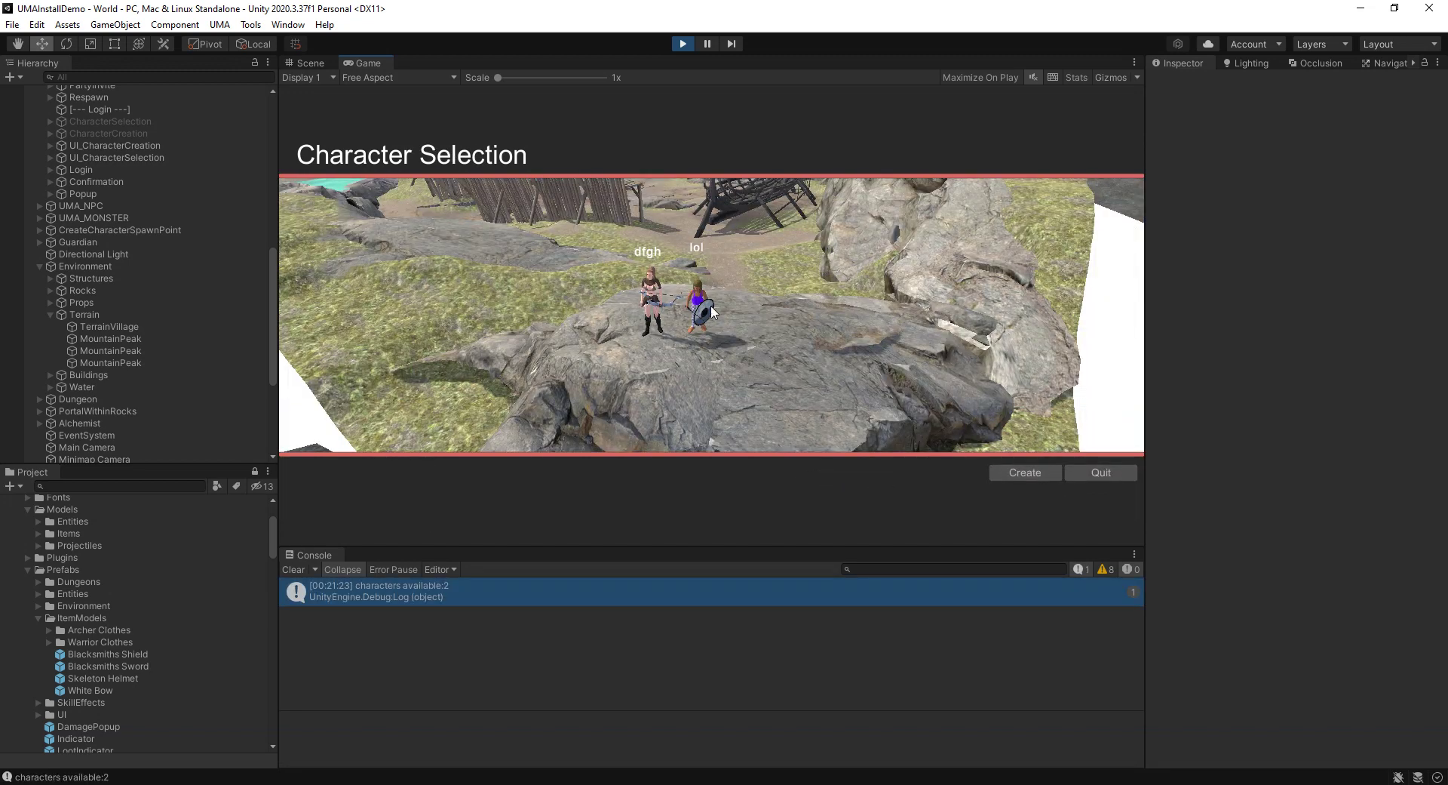
Enter the world with the lol character and test its running and jumping in a close-up view.
click(713, 325)
click(875, 472)
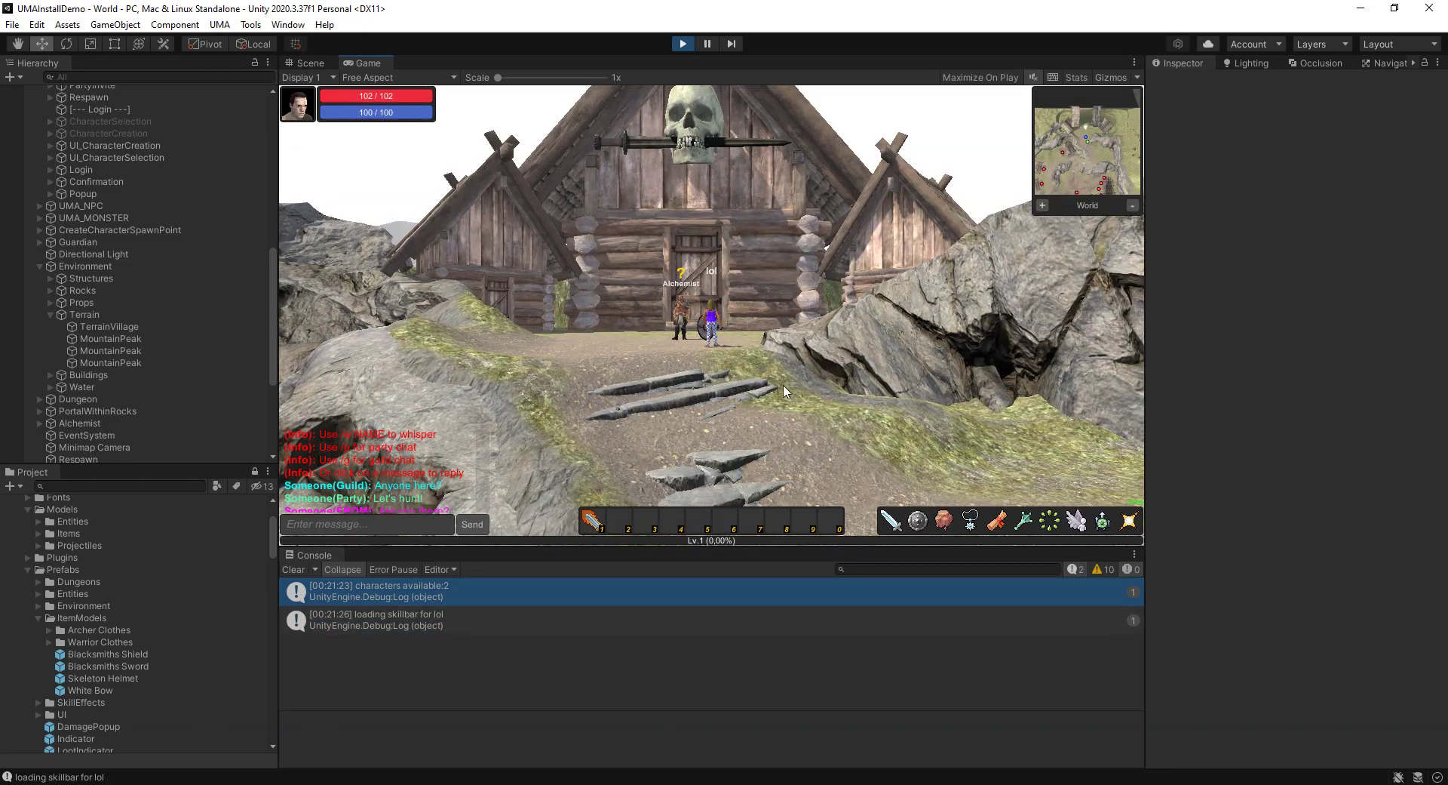
scroll(734, 338, up, 10)
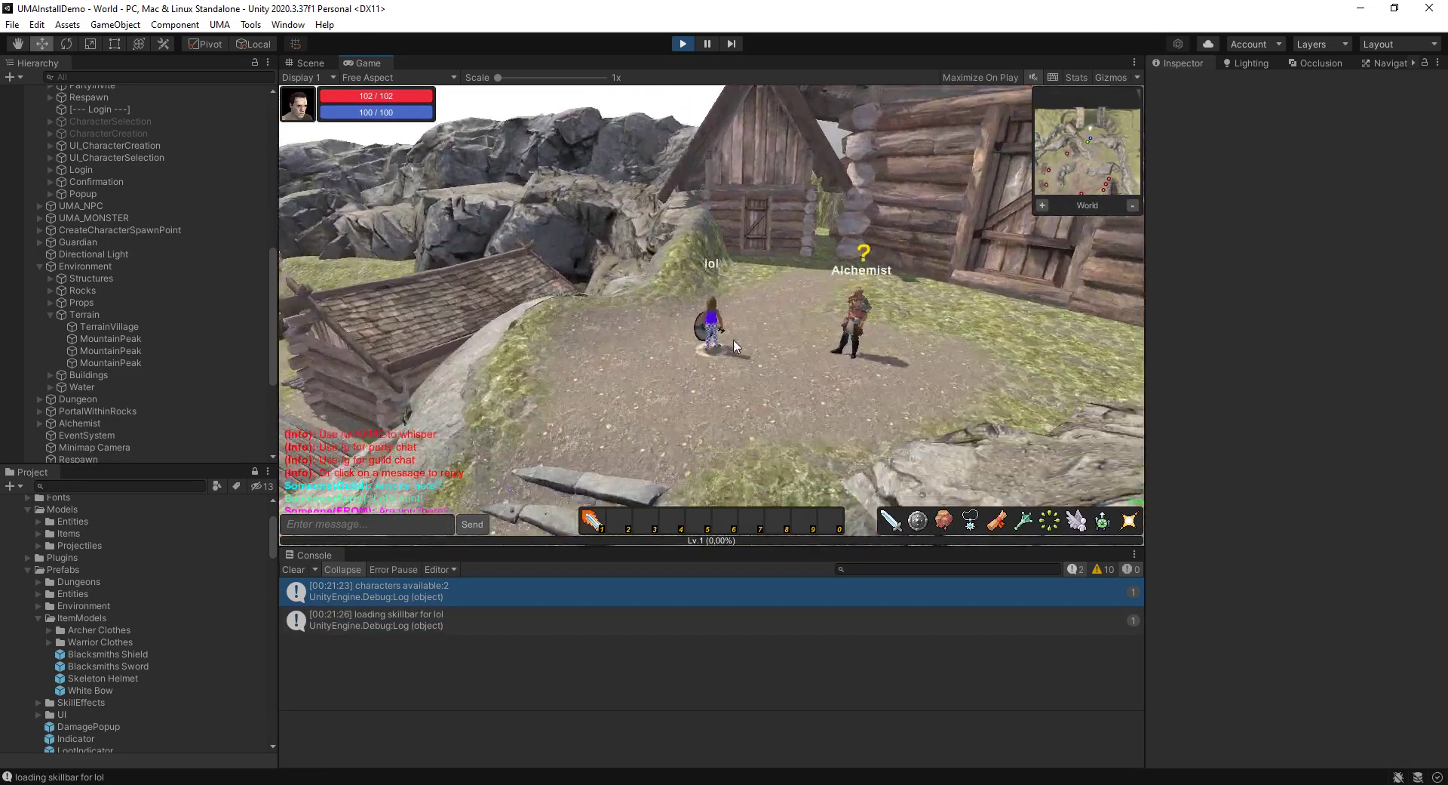
right_drag(752, 361, 935, 361)
key(d)
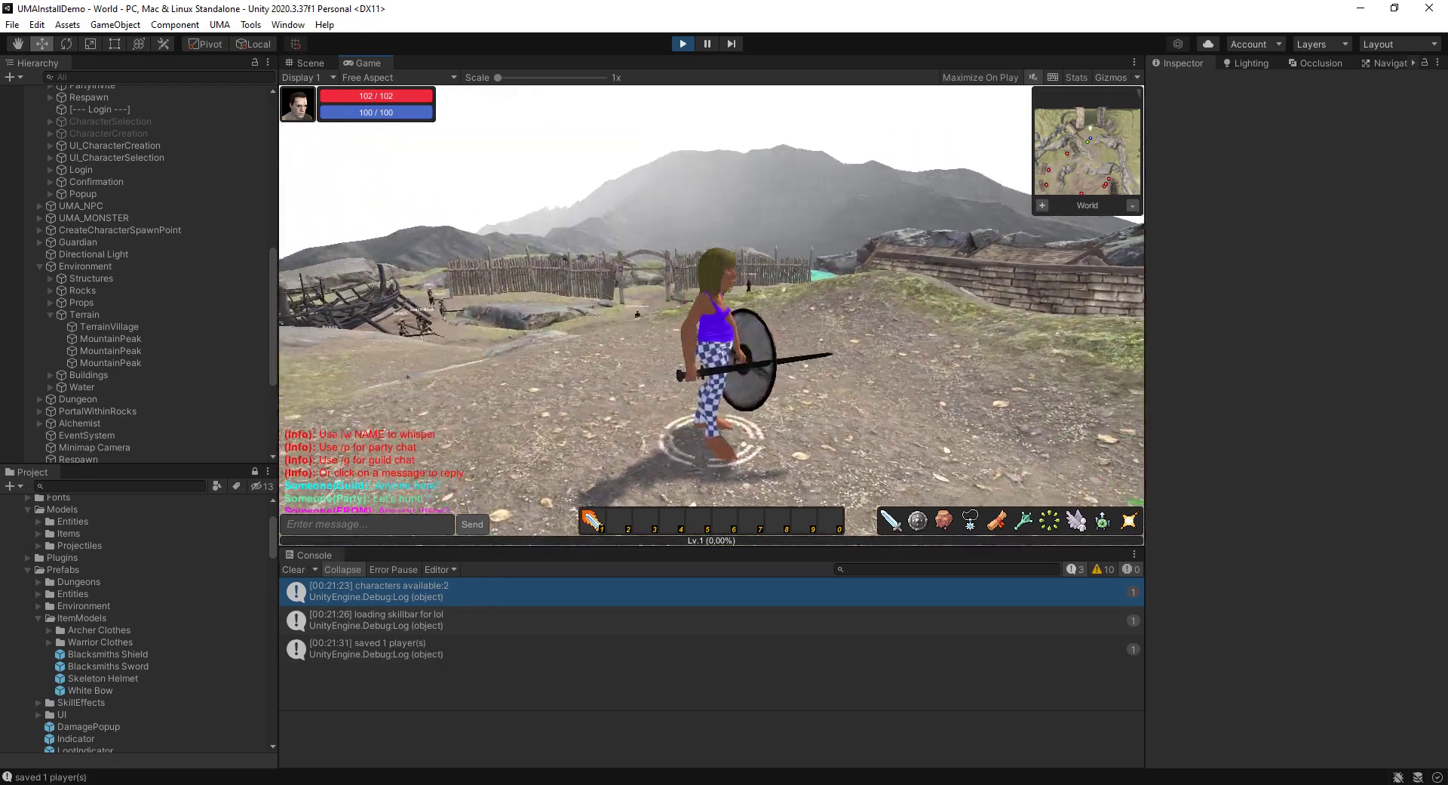
key(space)
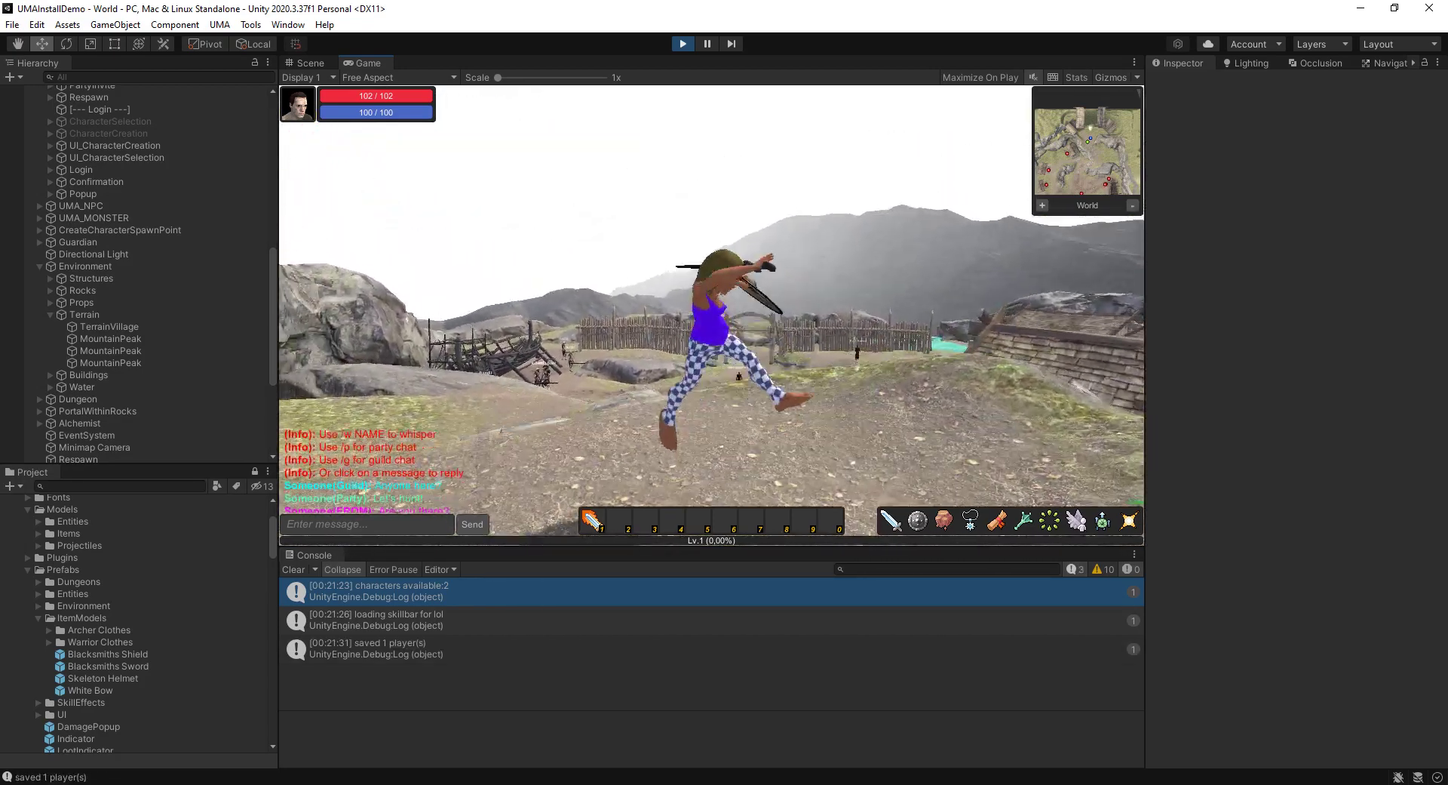
key(d)
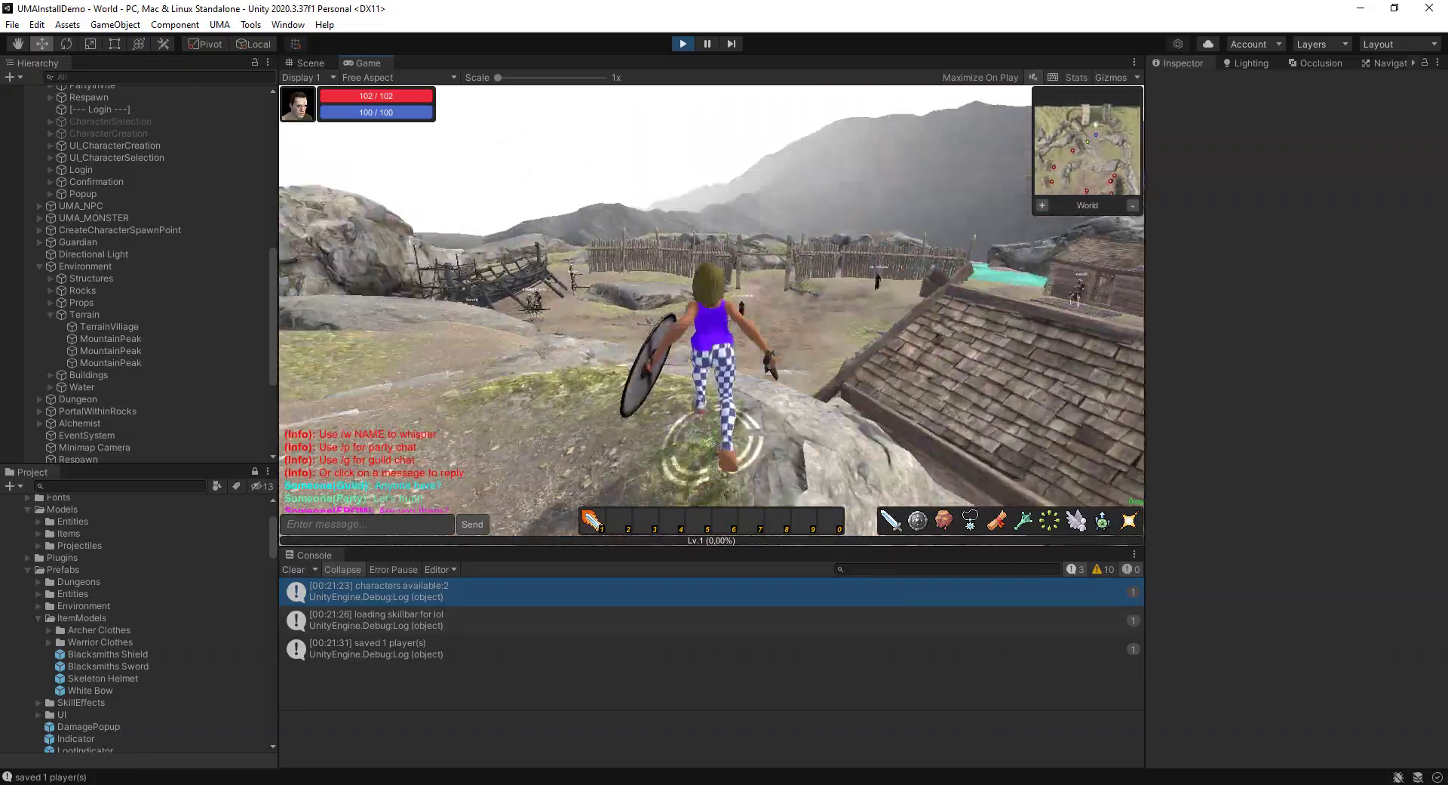
Run, jump and turn the lol character across the rocks and village path, viewing it from behind and from the front.
key(space)
key(w)
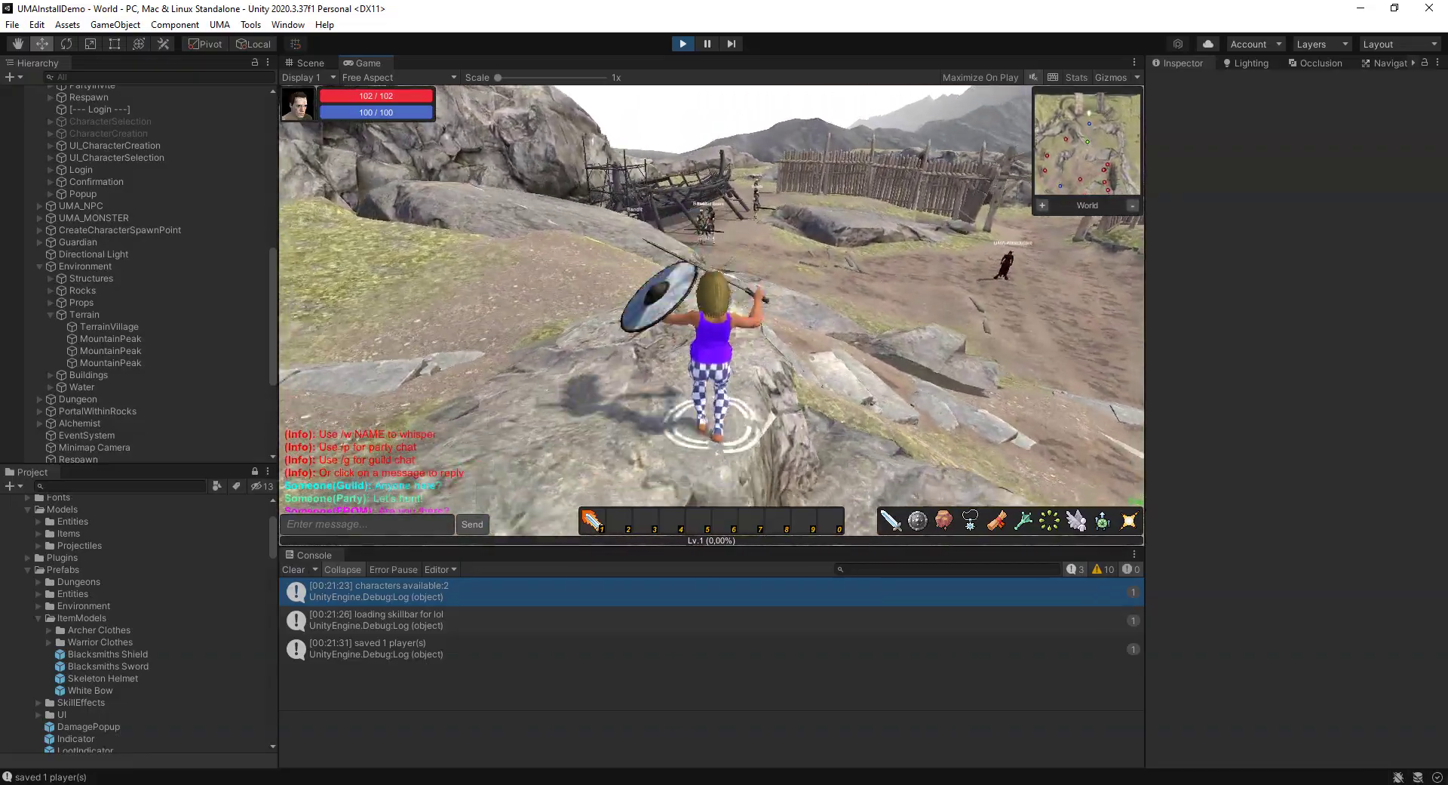
key(a)
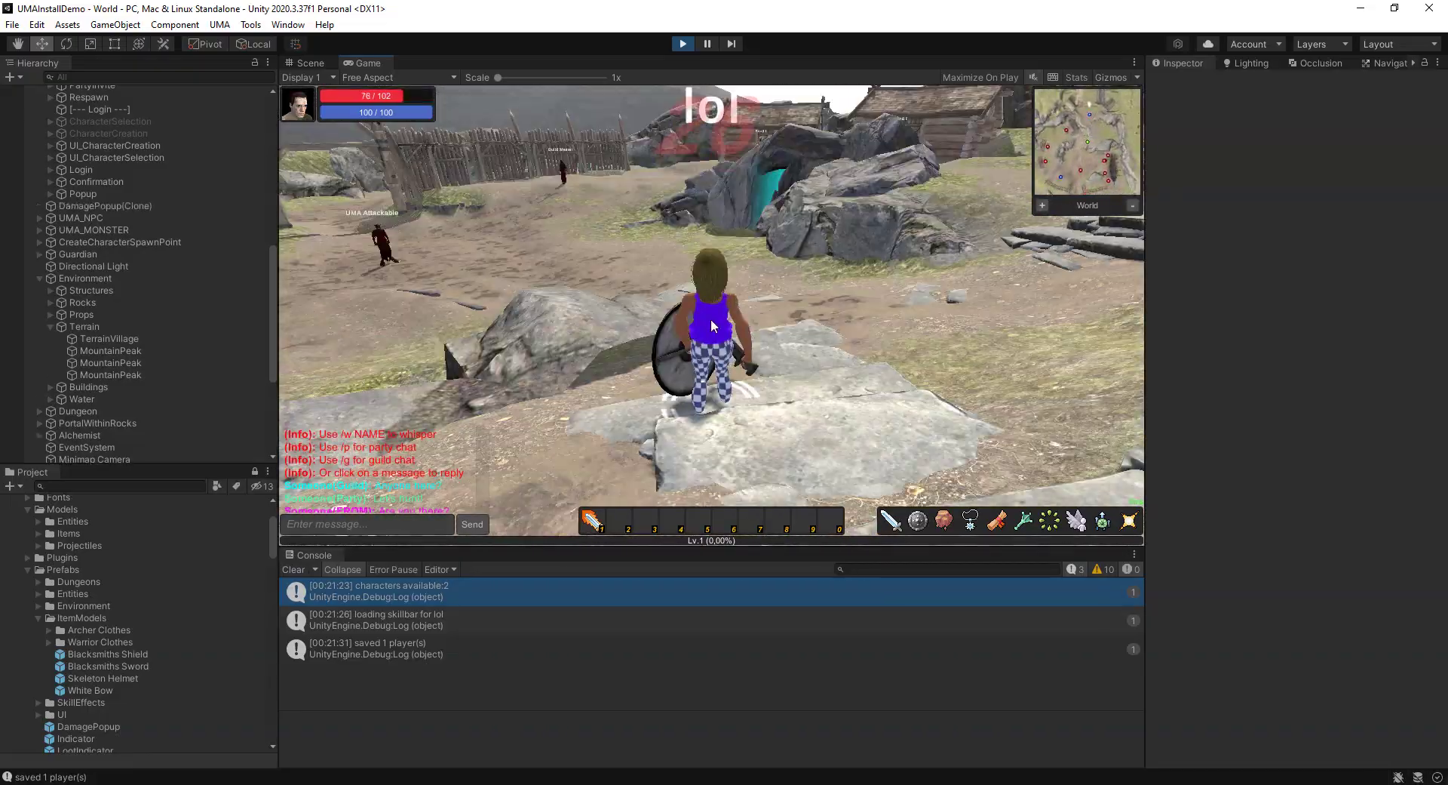
key(a)
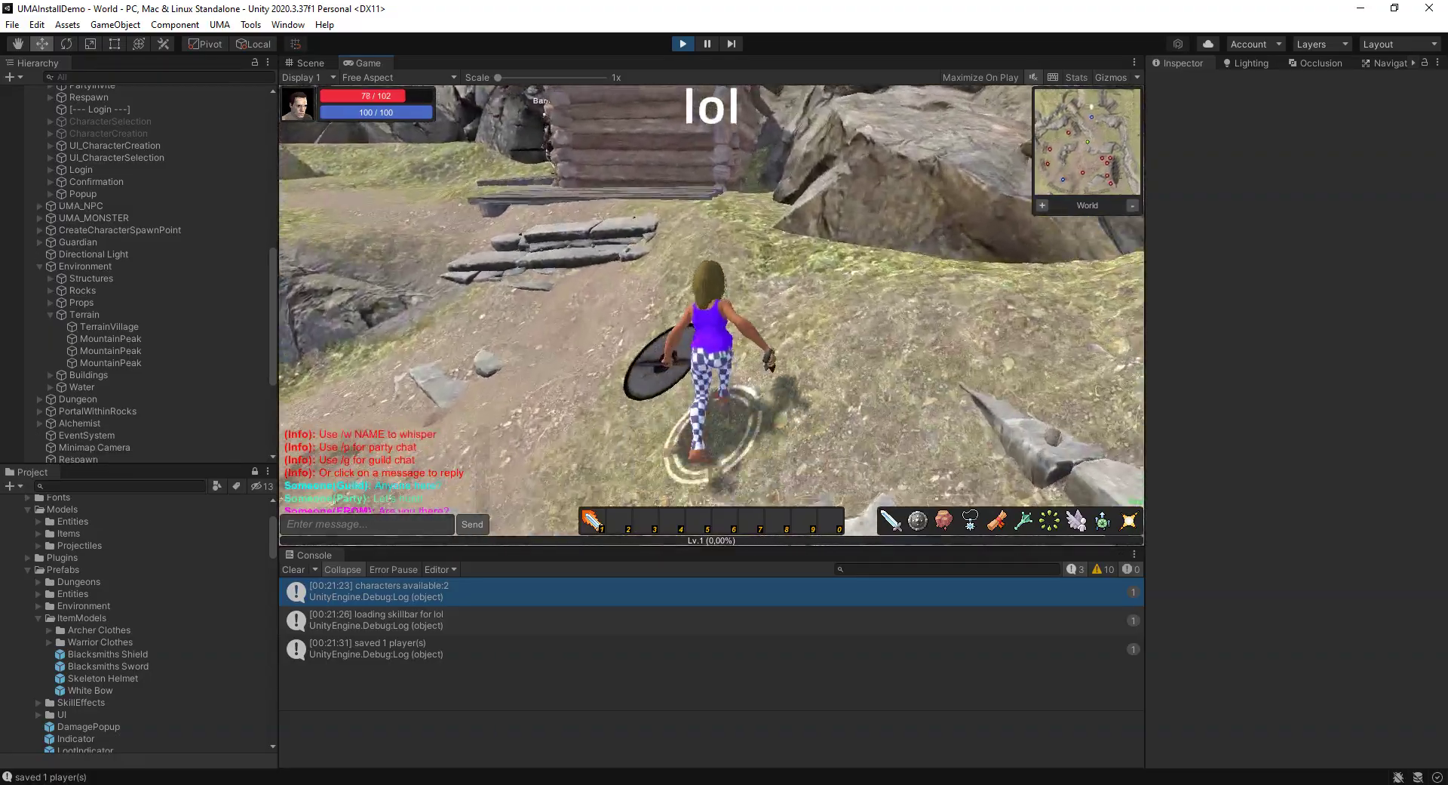
key(d)
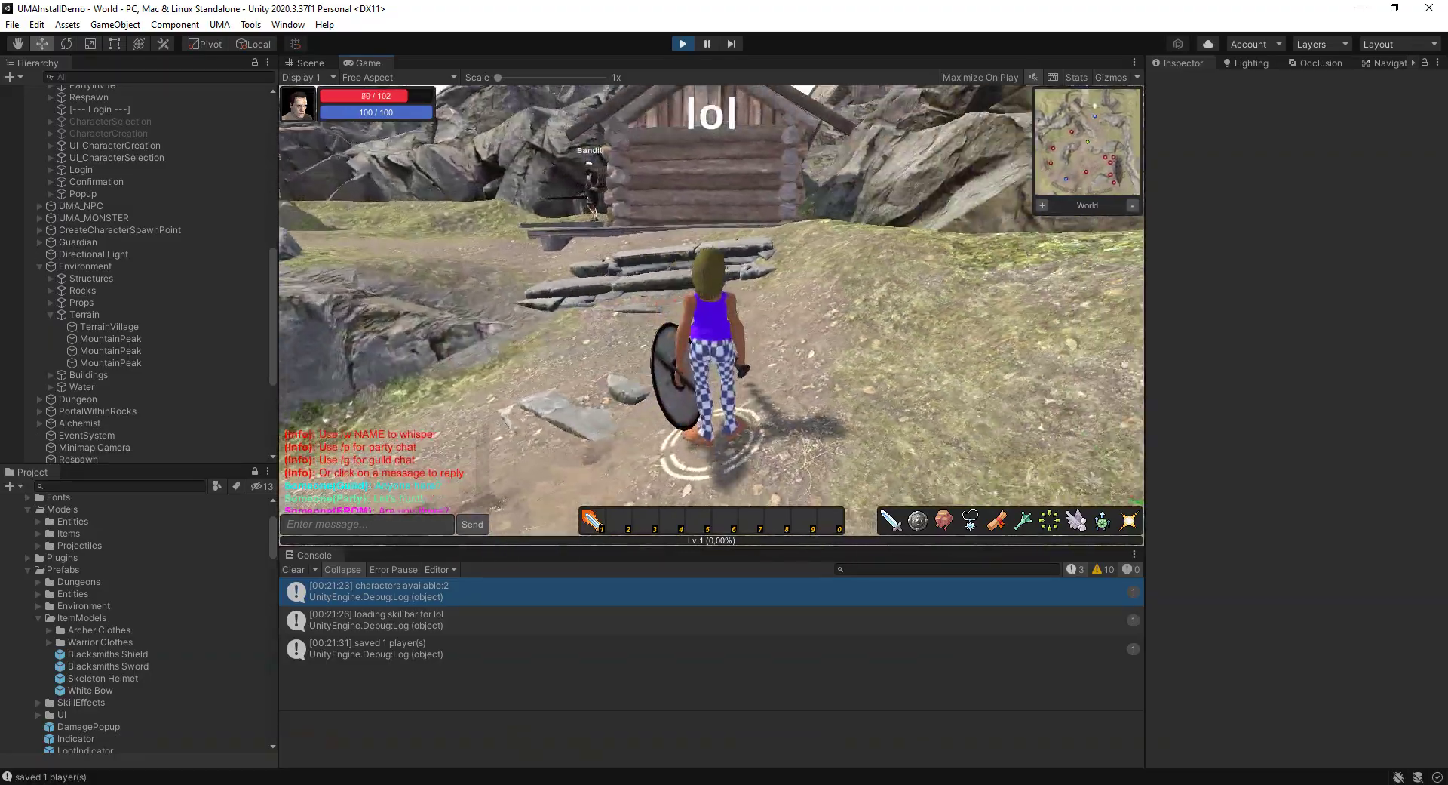
key(a)
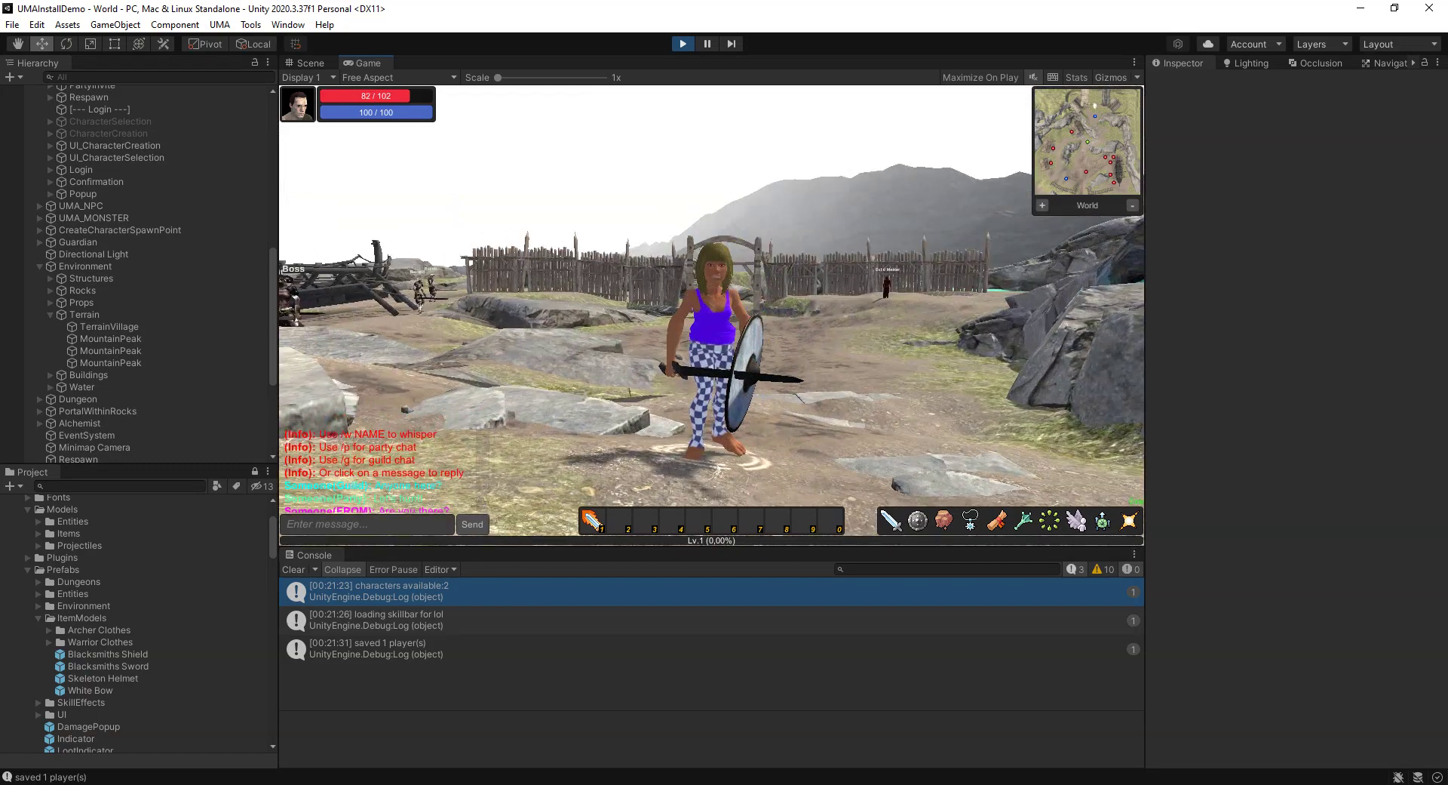
key(d)
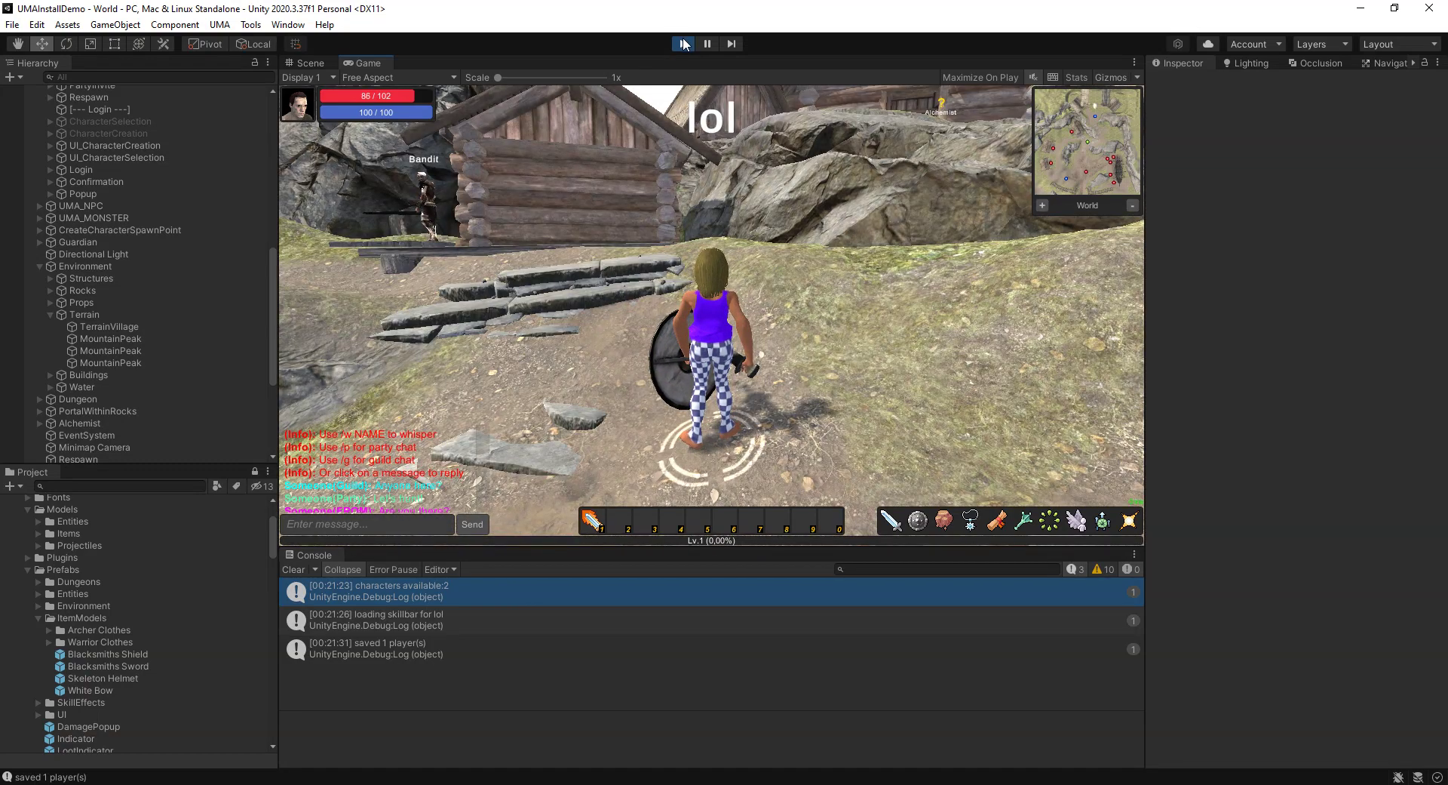
Open the inventory and equipment windows, arrange them apart, and unequip the chest and pants items into empty inventory slots.
key(i)
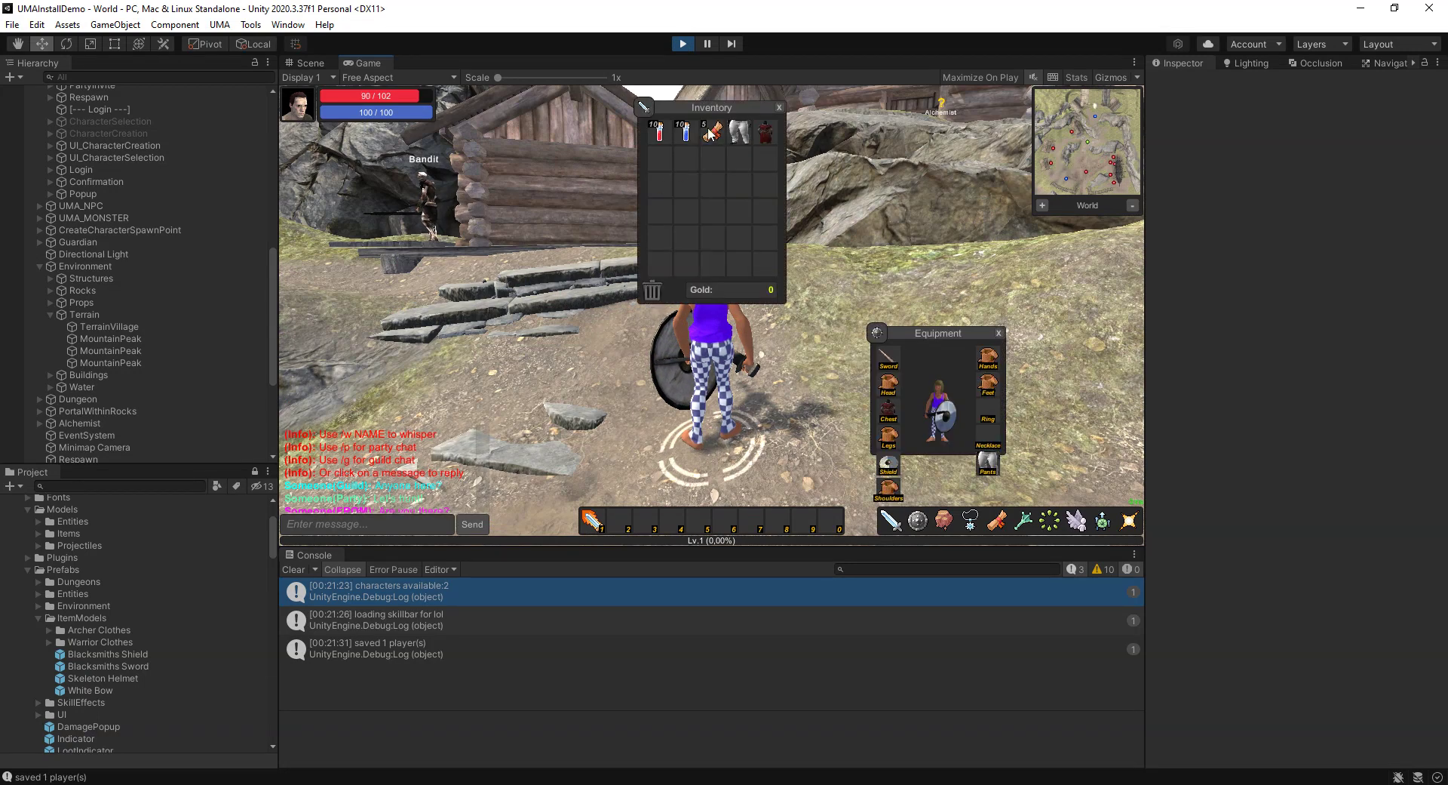
drag(721, 111, 674, 187)
drag(916, 339, 914, 178)
drag(667, 182, 515, 147)
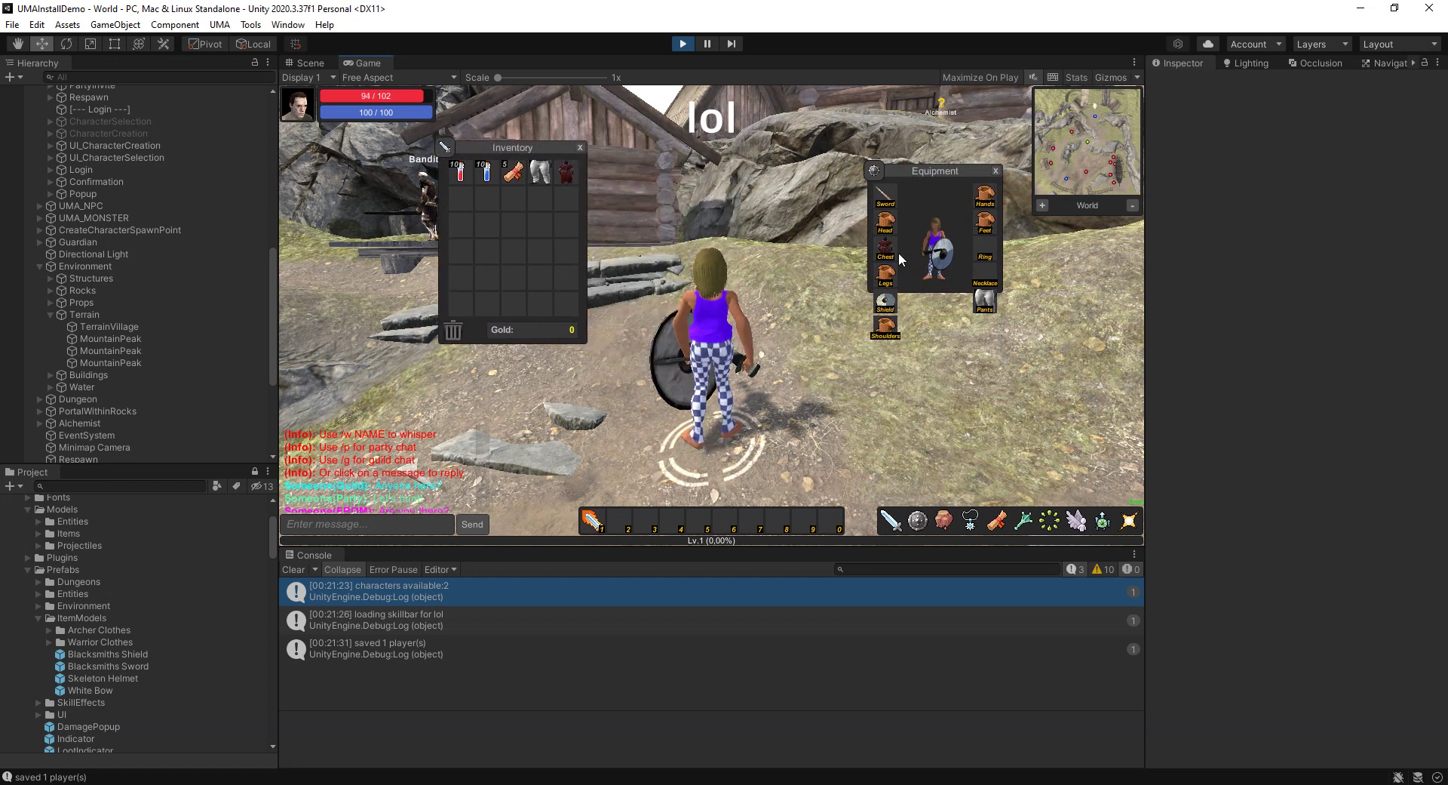
drag(887, 247, 513, 250)
drag(985, 302, 540, 252)
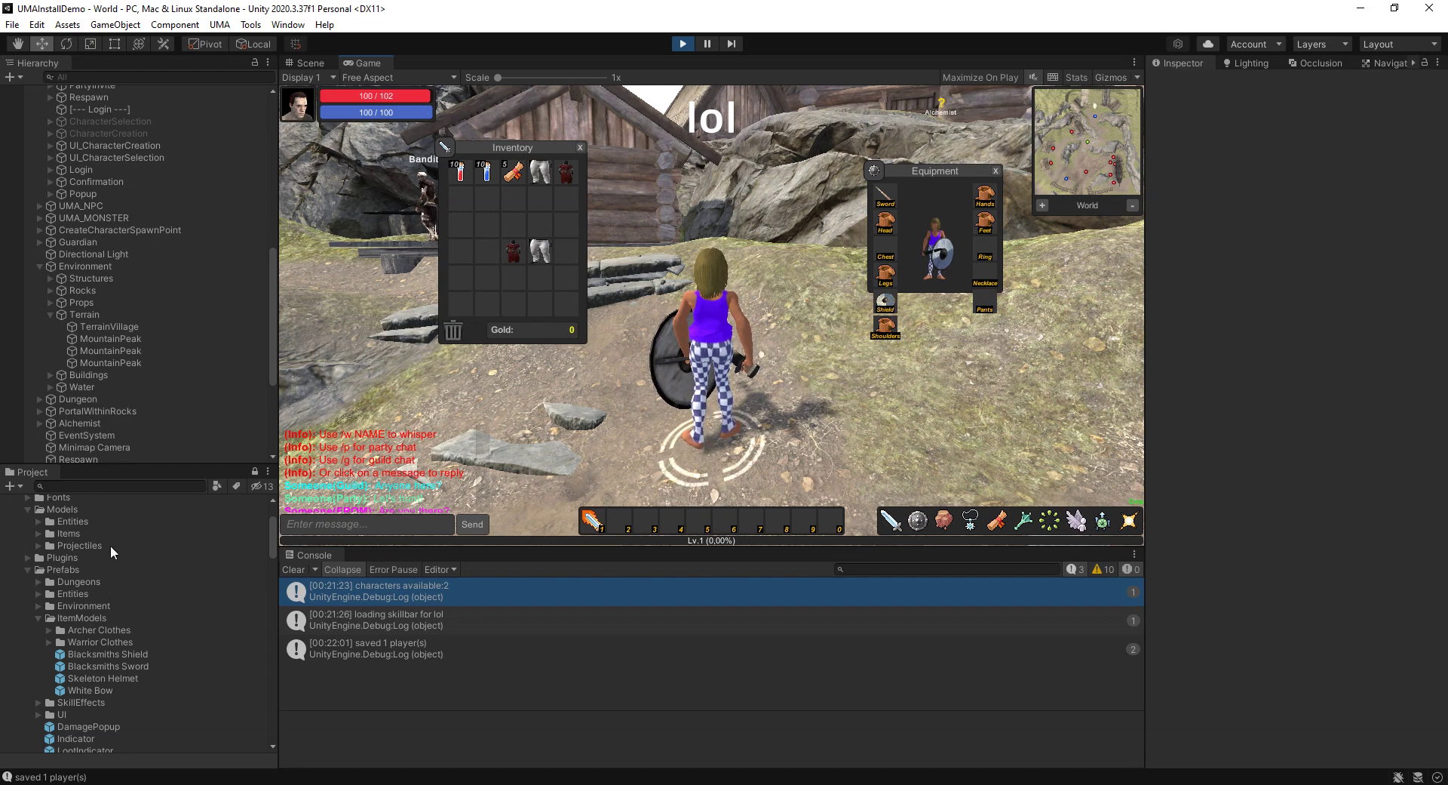
Select the pant equipment item in the UmaCharacters Resources folder of the project.
scroll(38, 622, down, 15)
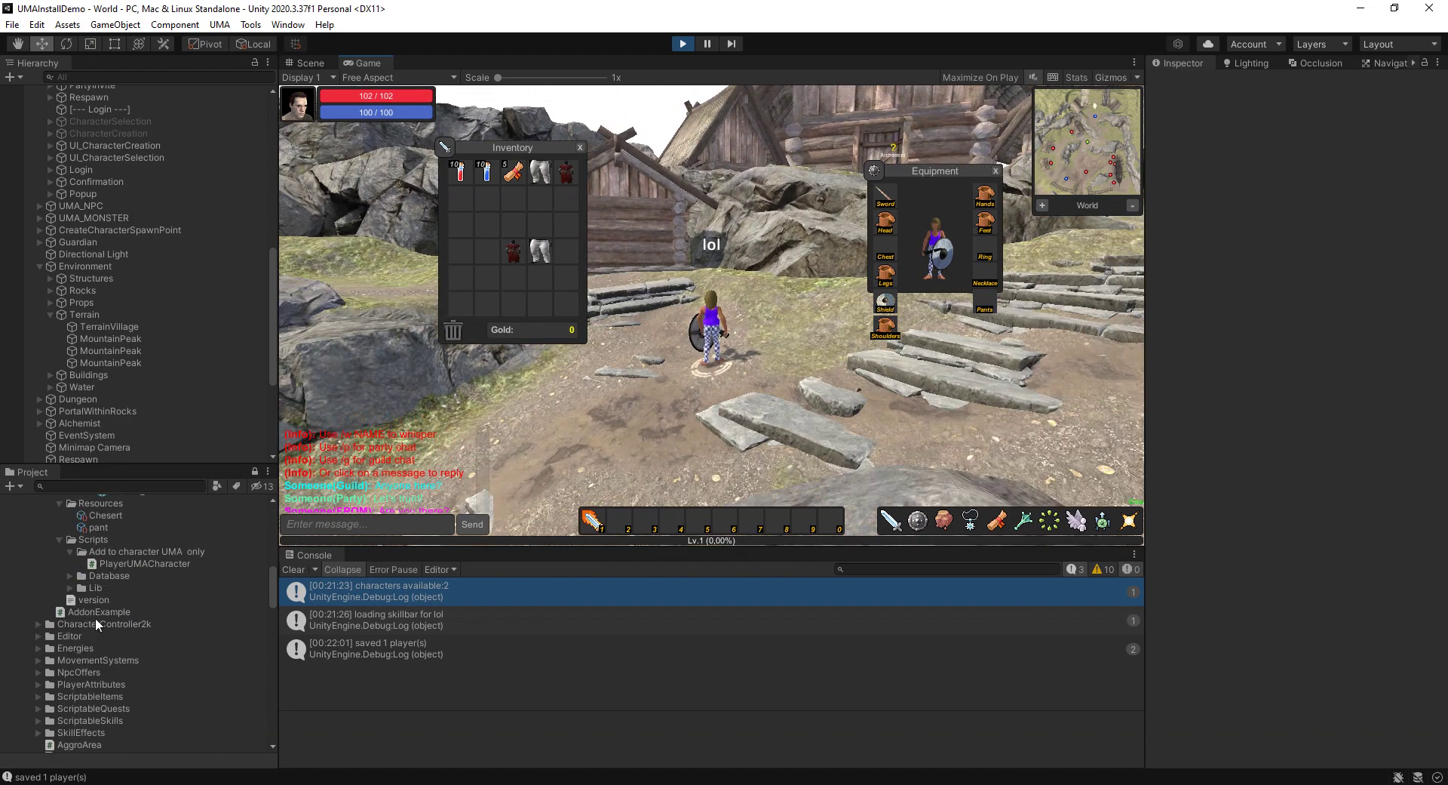
scroll(97, 623, up, 3)
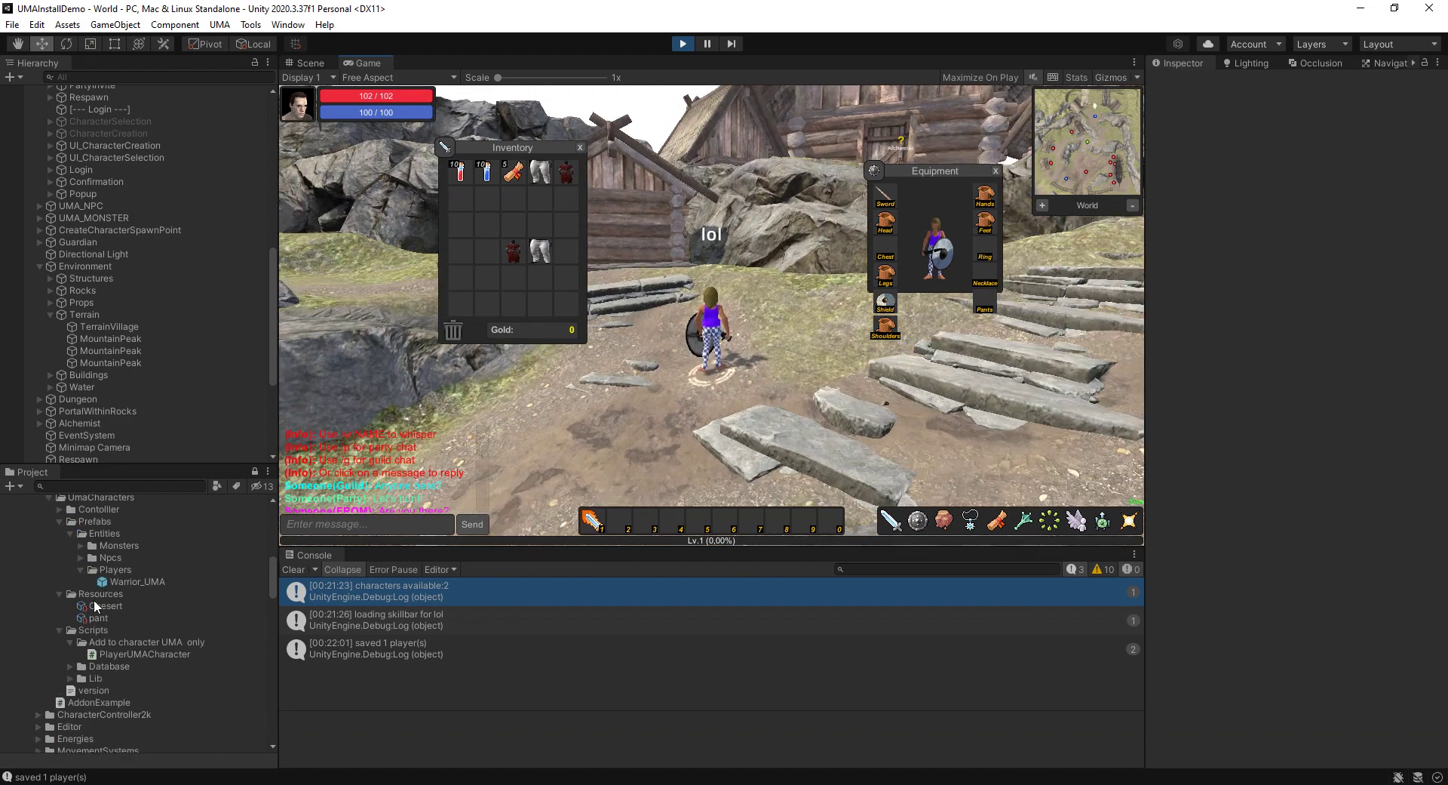
click(96, 606)
click(103, 618)
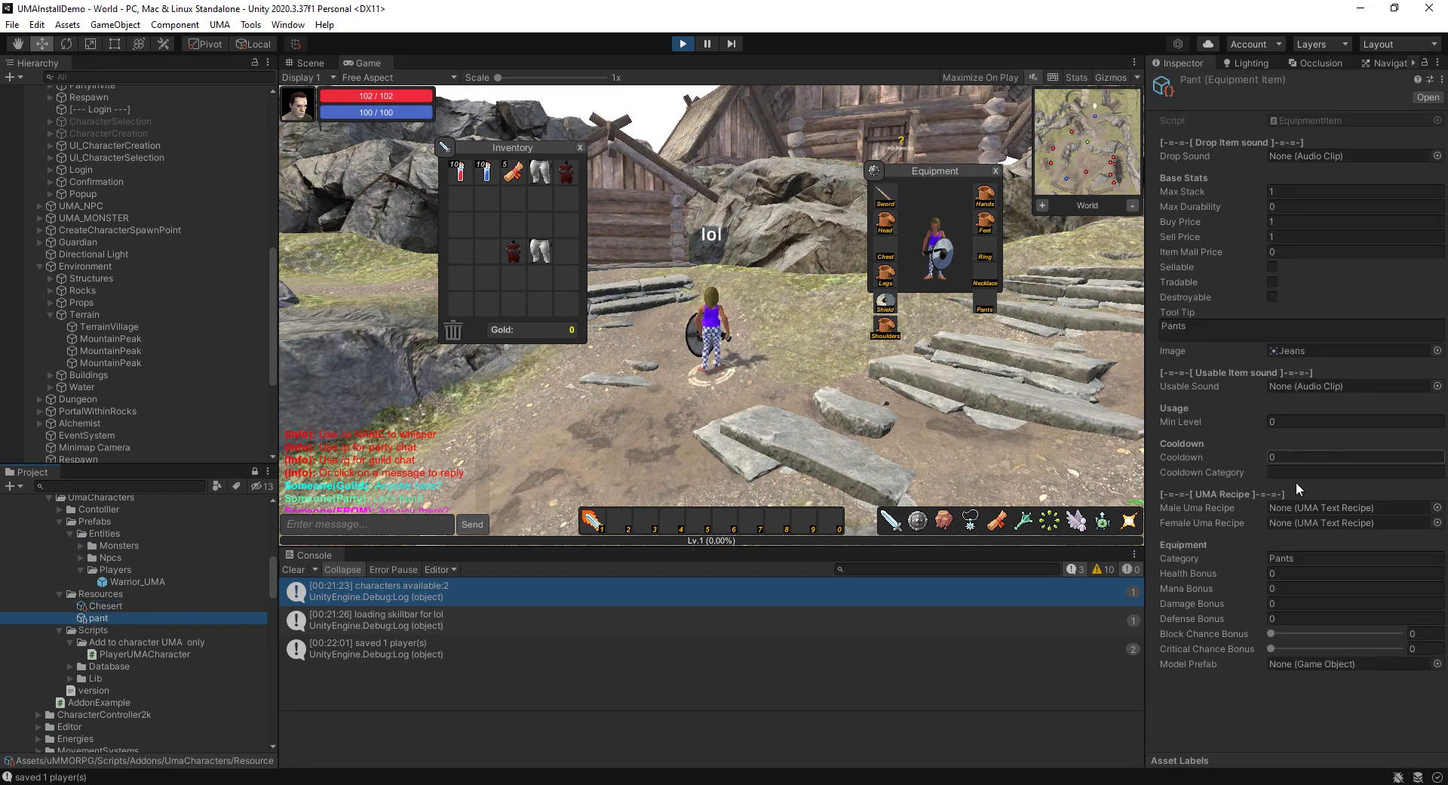
Assign the MaleRobe recipe as the pant item's male UMA recipe.
click(1437, 522)
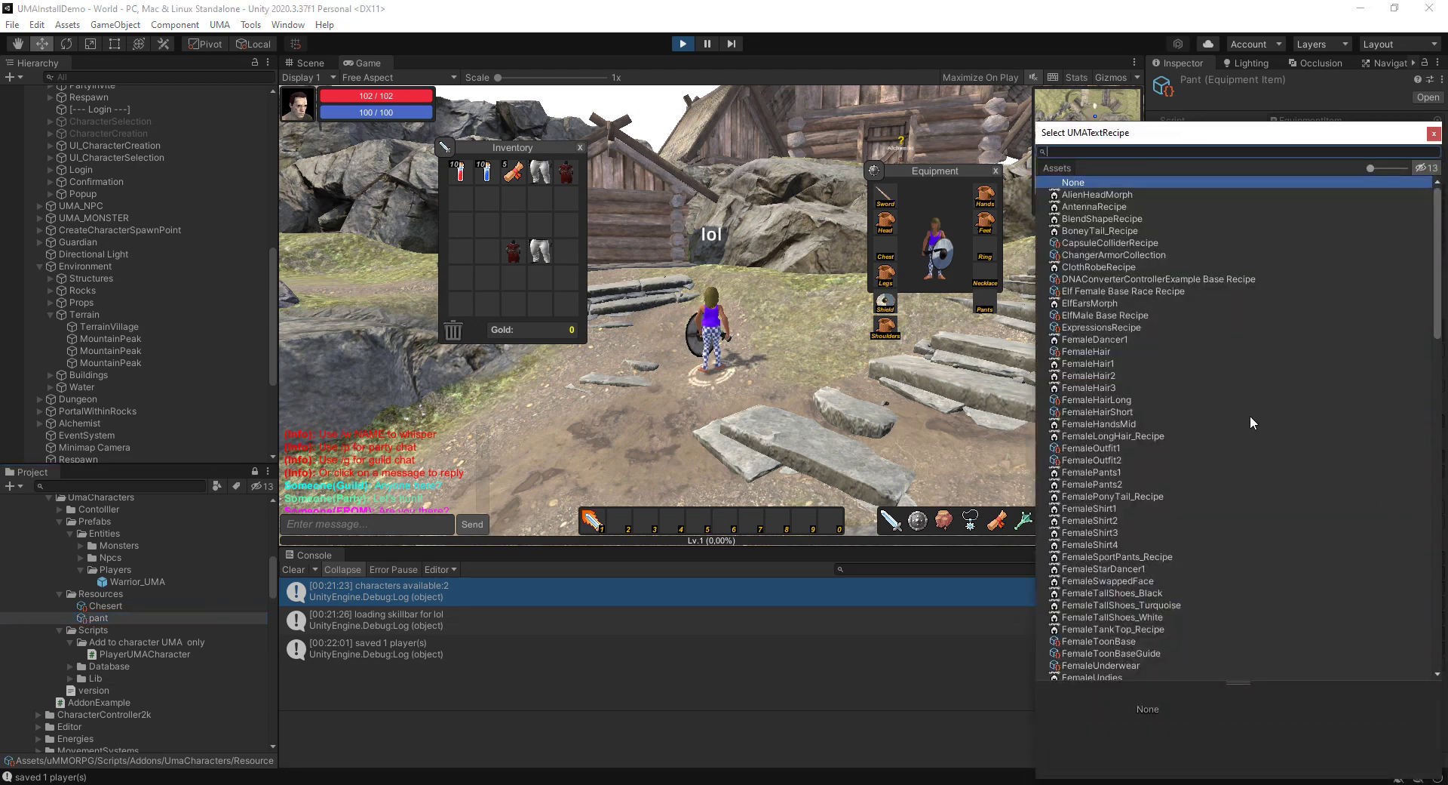
text(robe)
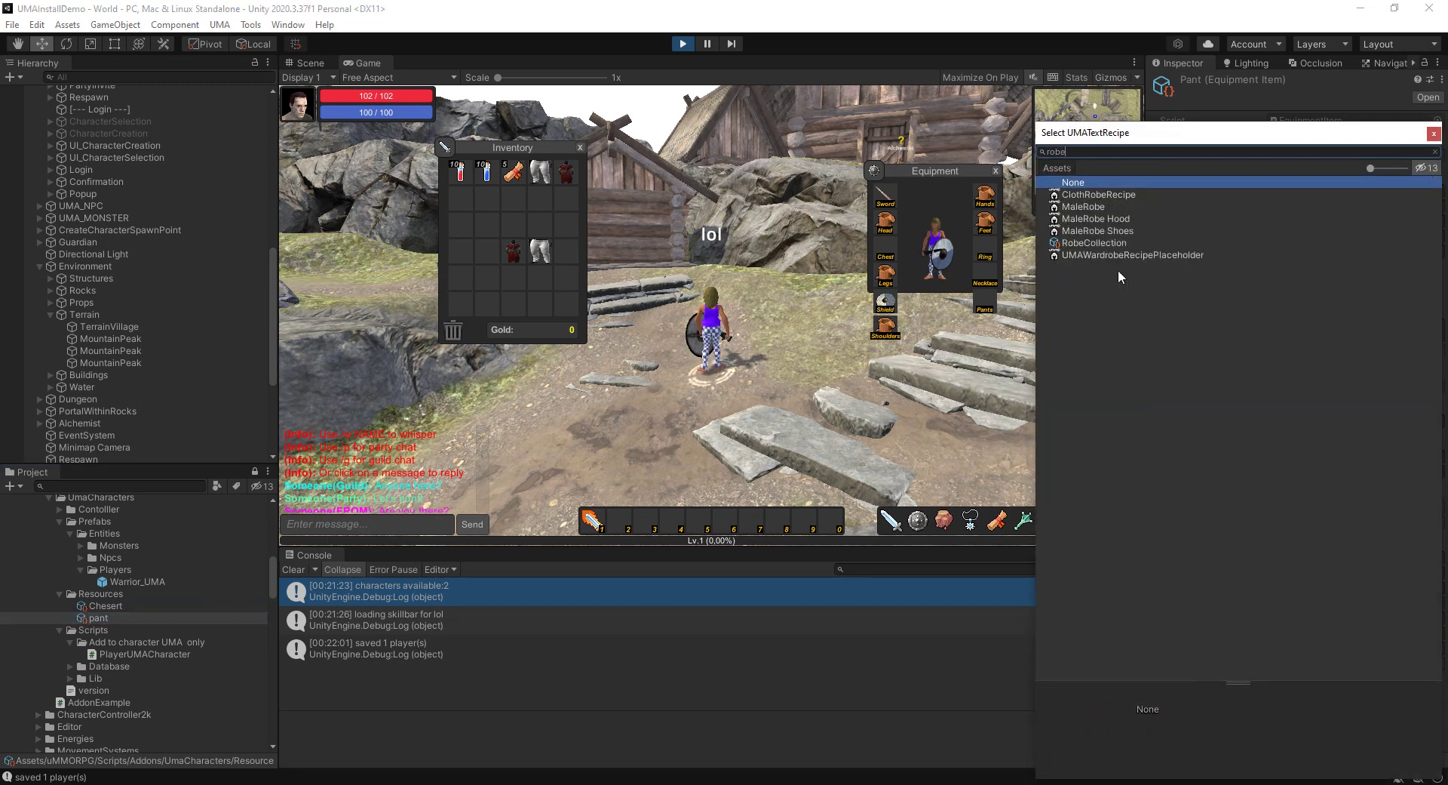
double_click(1084, 206)
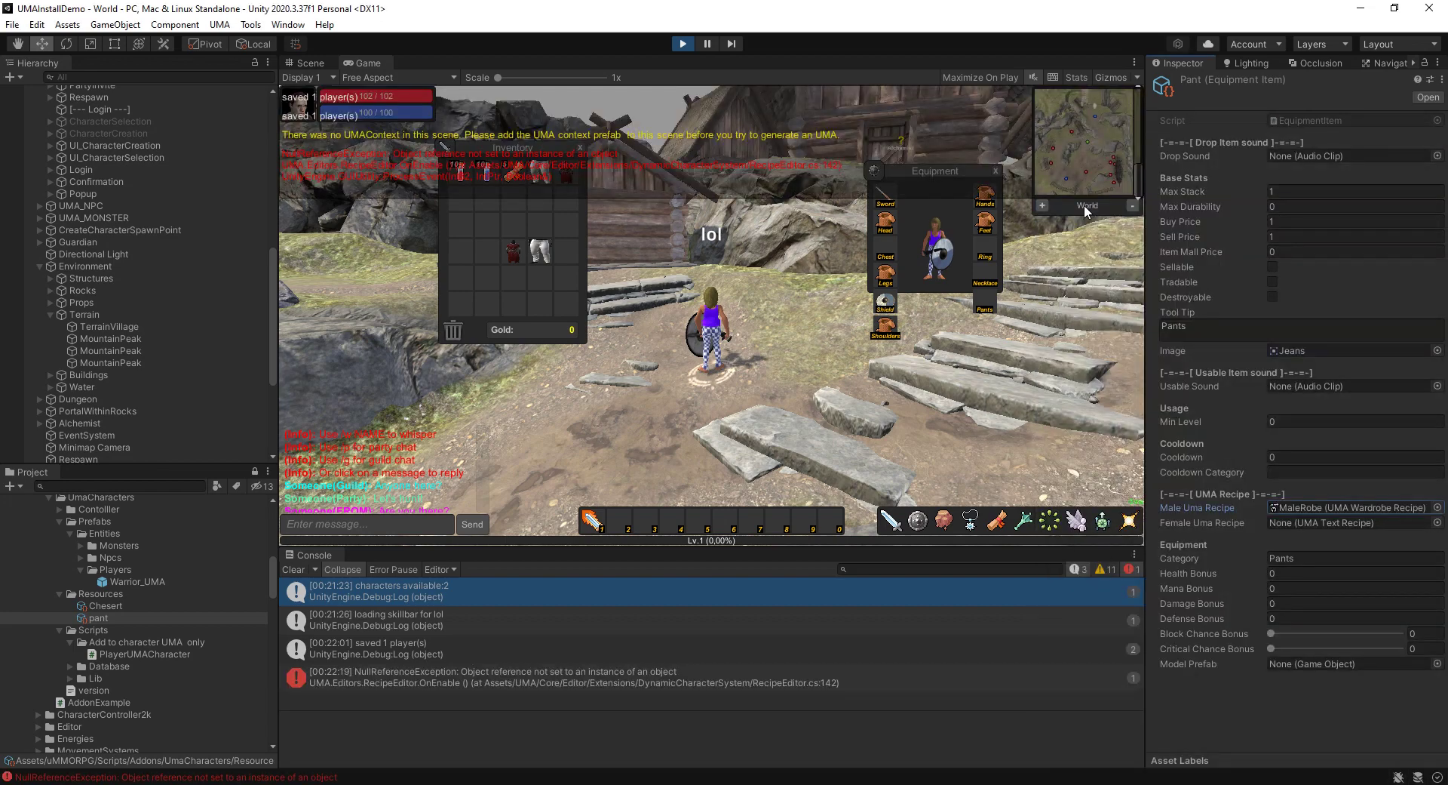
Stop the running game and assign the FemaleShirt4 recipe as the pant item's female UMA recipe.
click(679, 45)
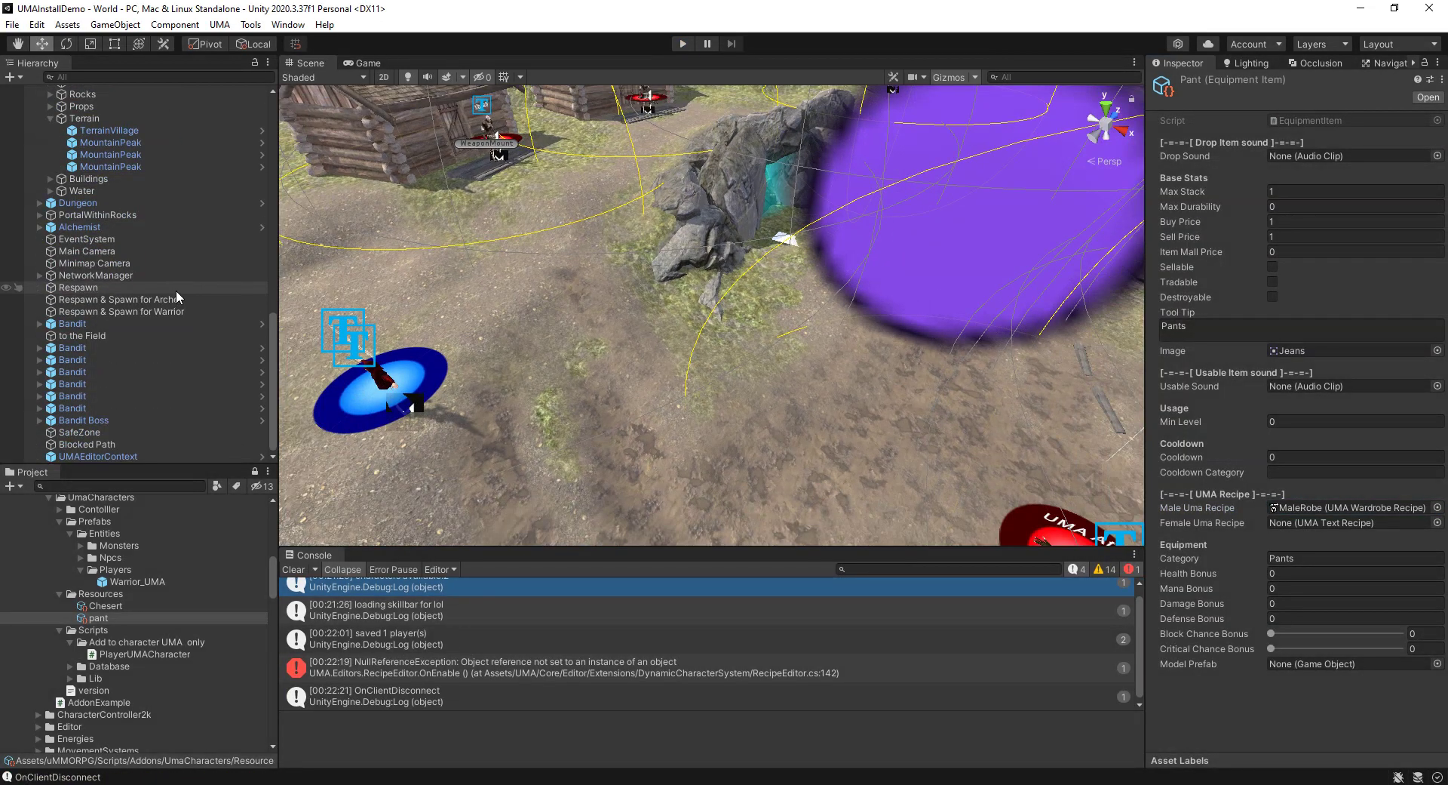
click(1437, 523)
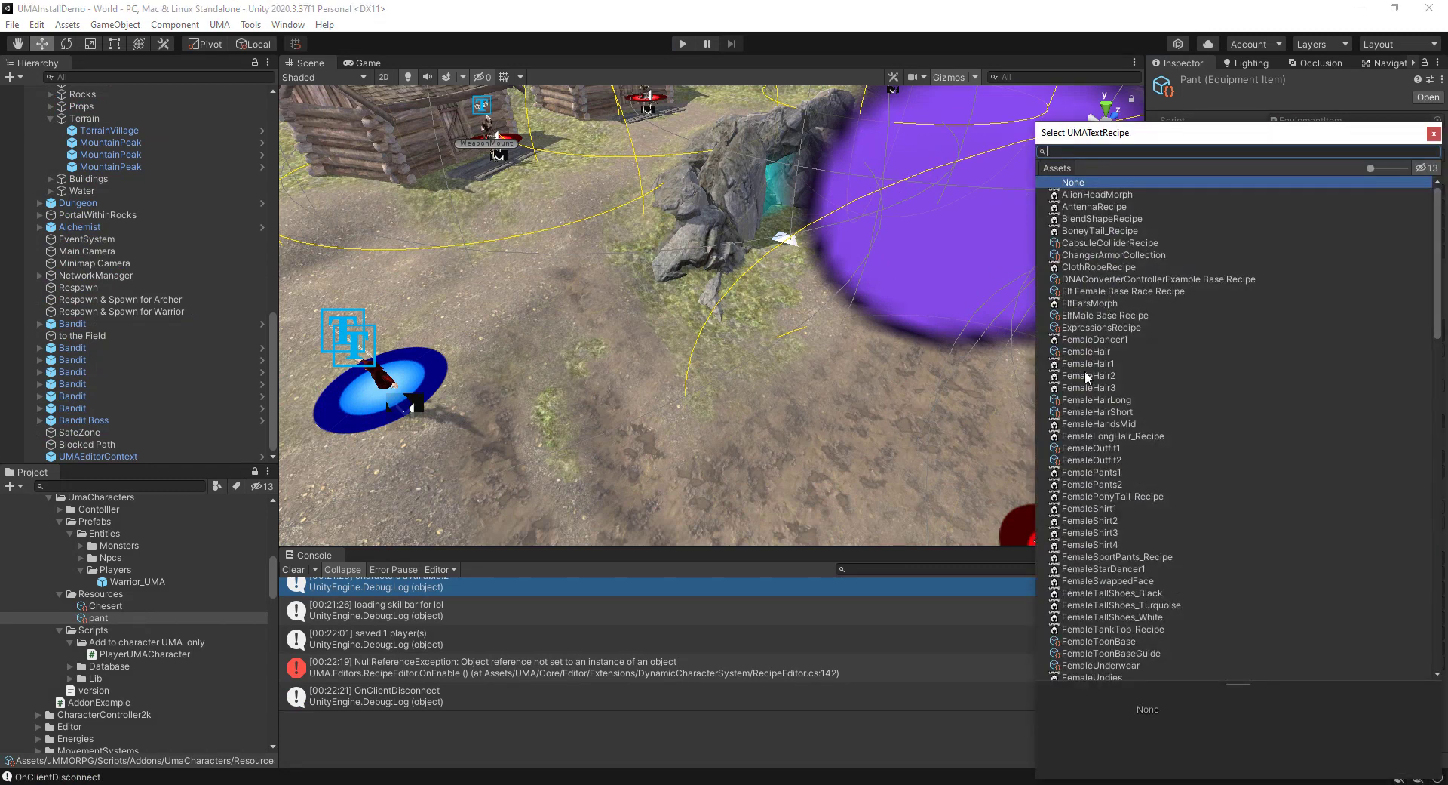
text(shir)
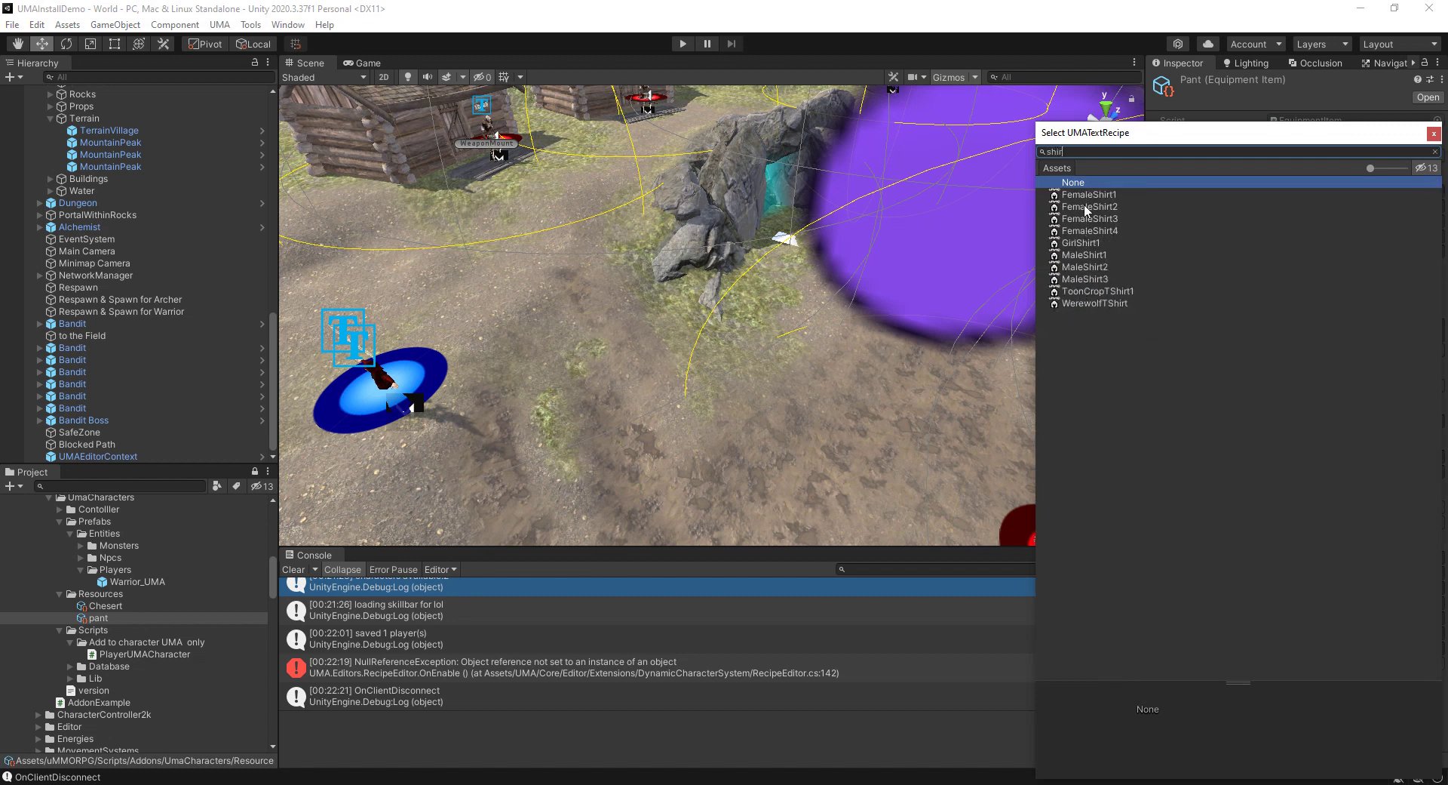
double_click(1078, 231)
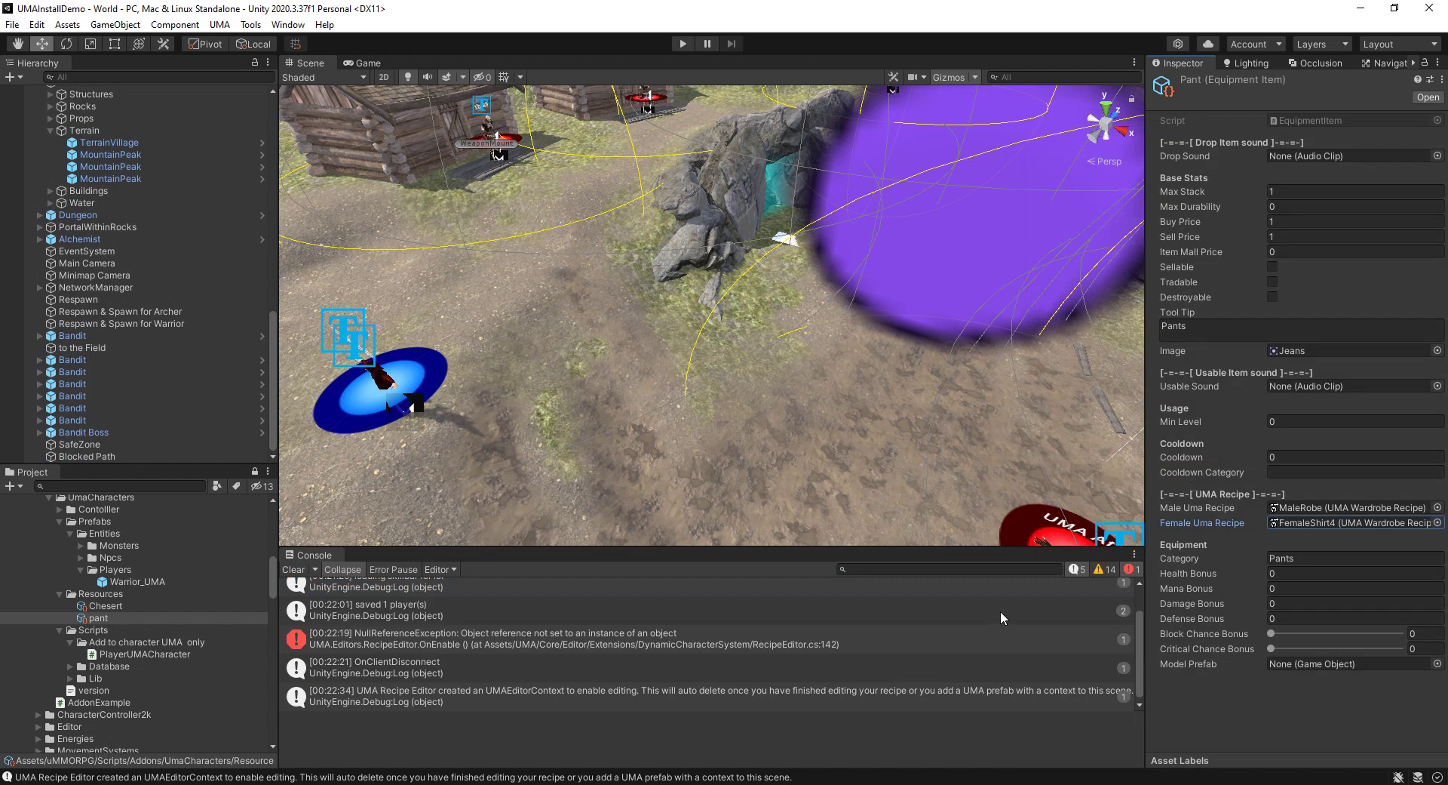
Set the pant item's male UMA recipe to MaleJeans 1 and its female UMA recipe to FemalePants2.
click(1438, 507)
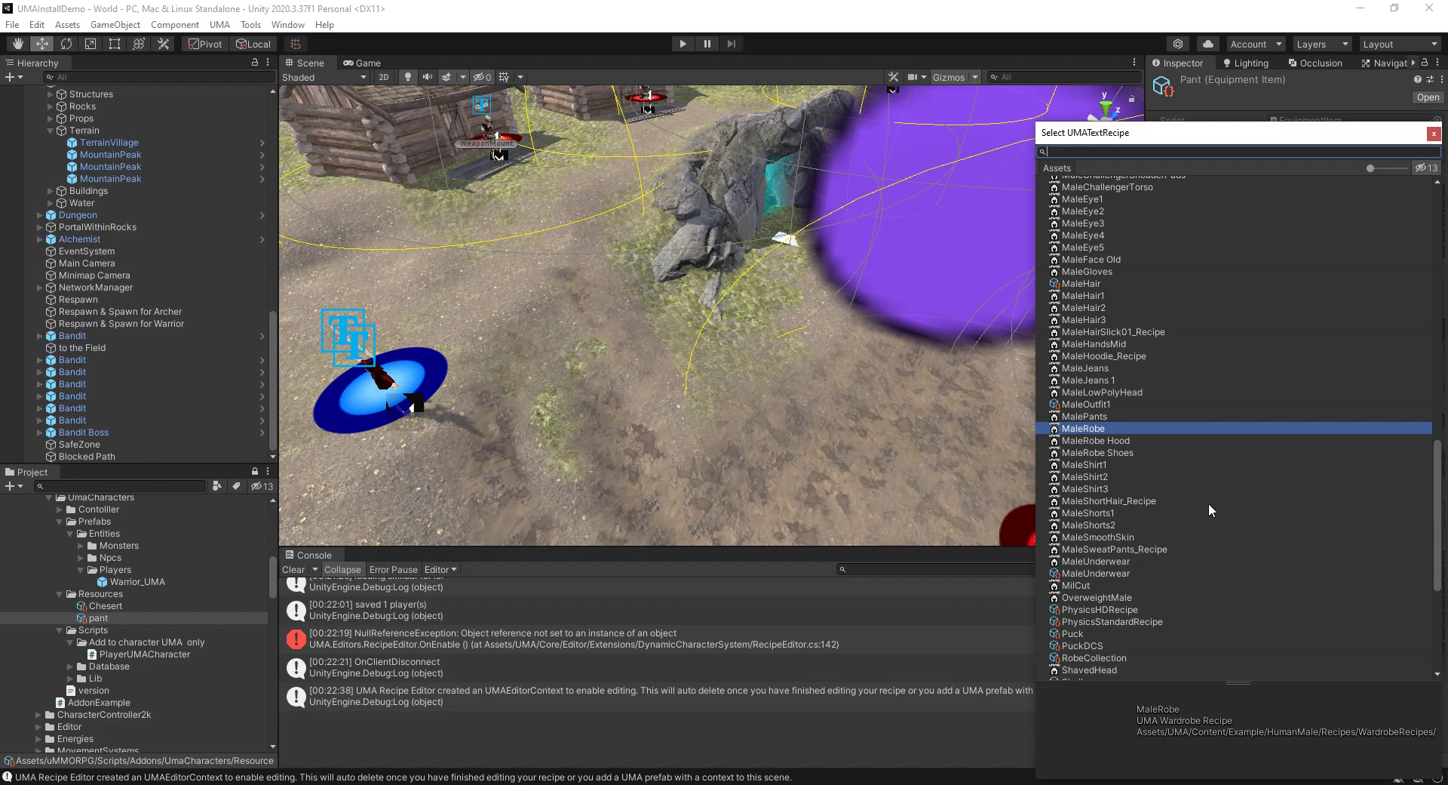
text(jea)
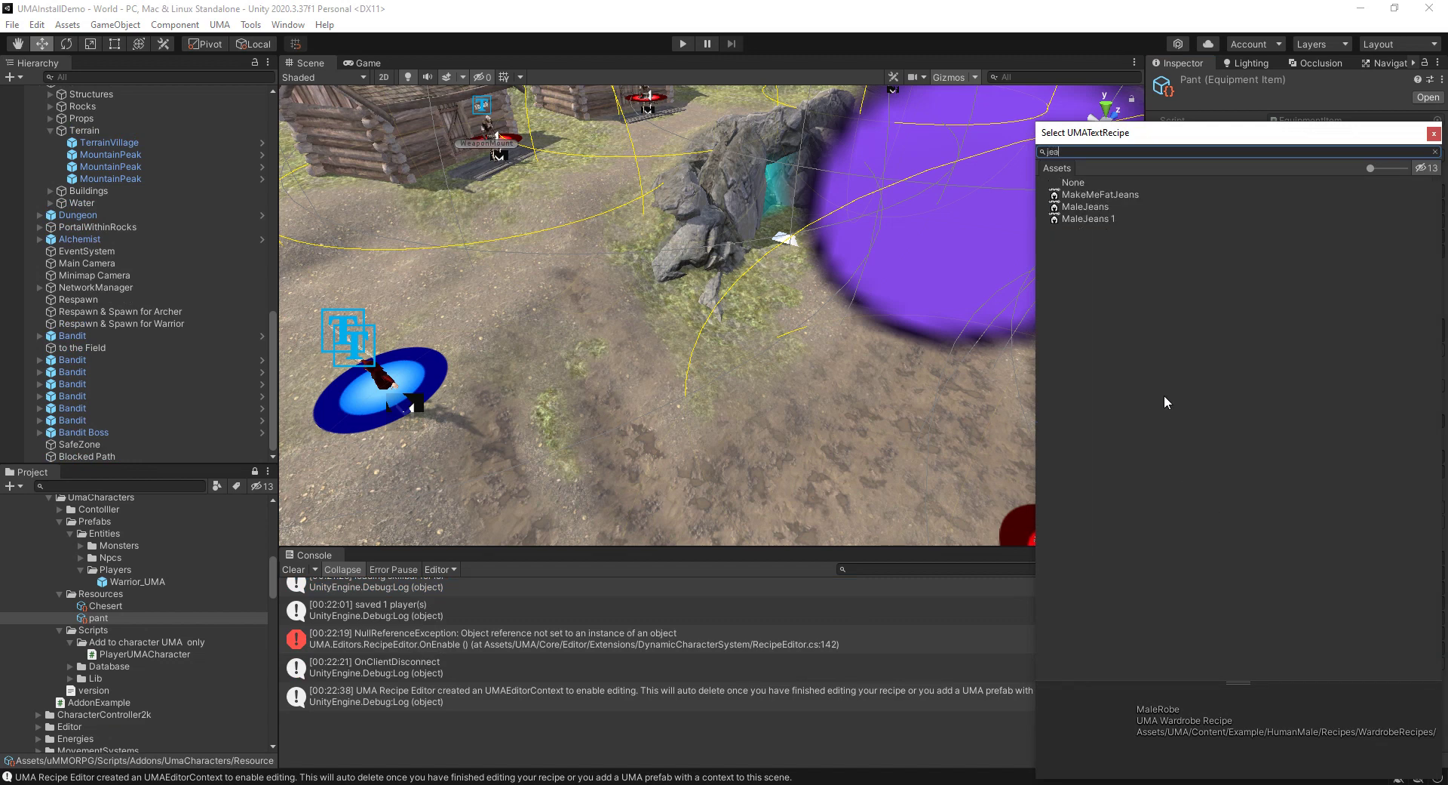
double_click(1085, 218)
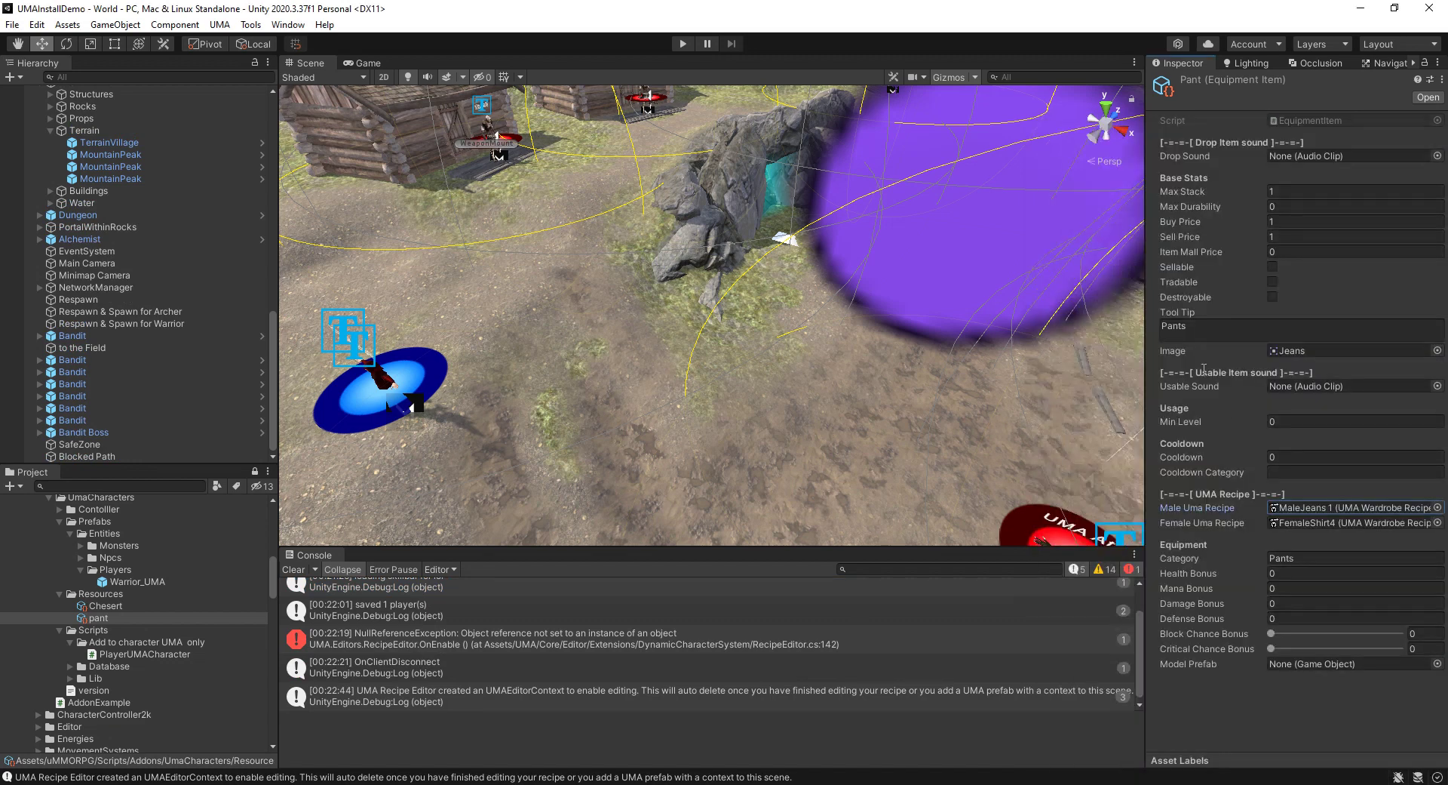
click(1438, 522)
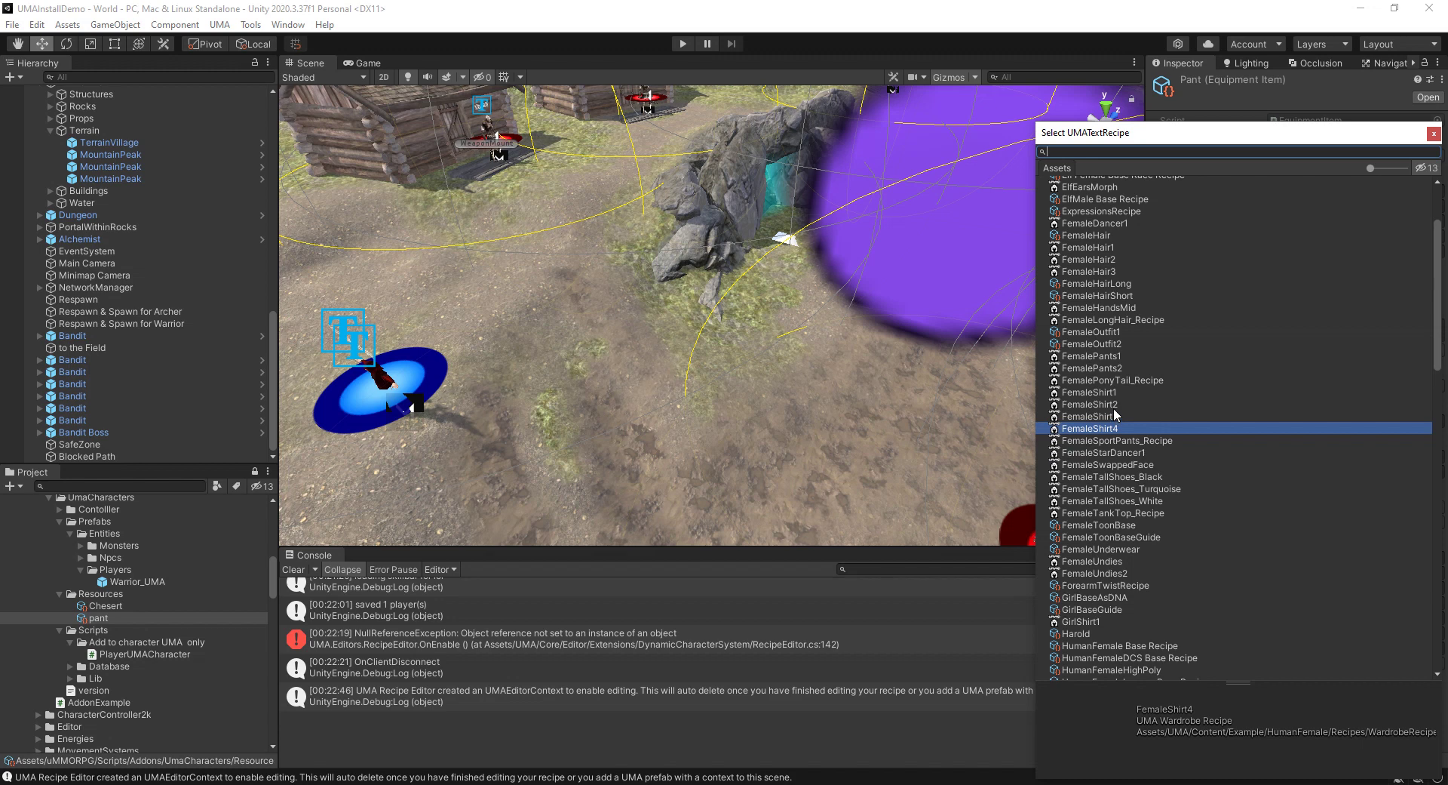
double_click(1103, 368)
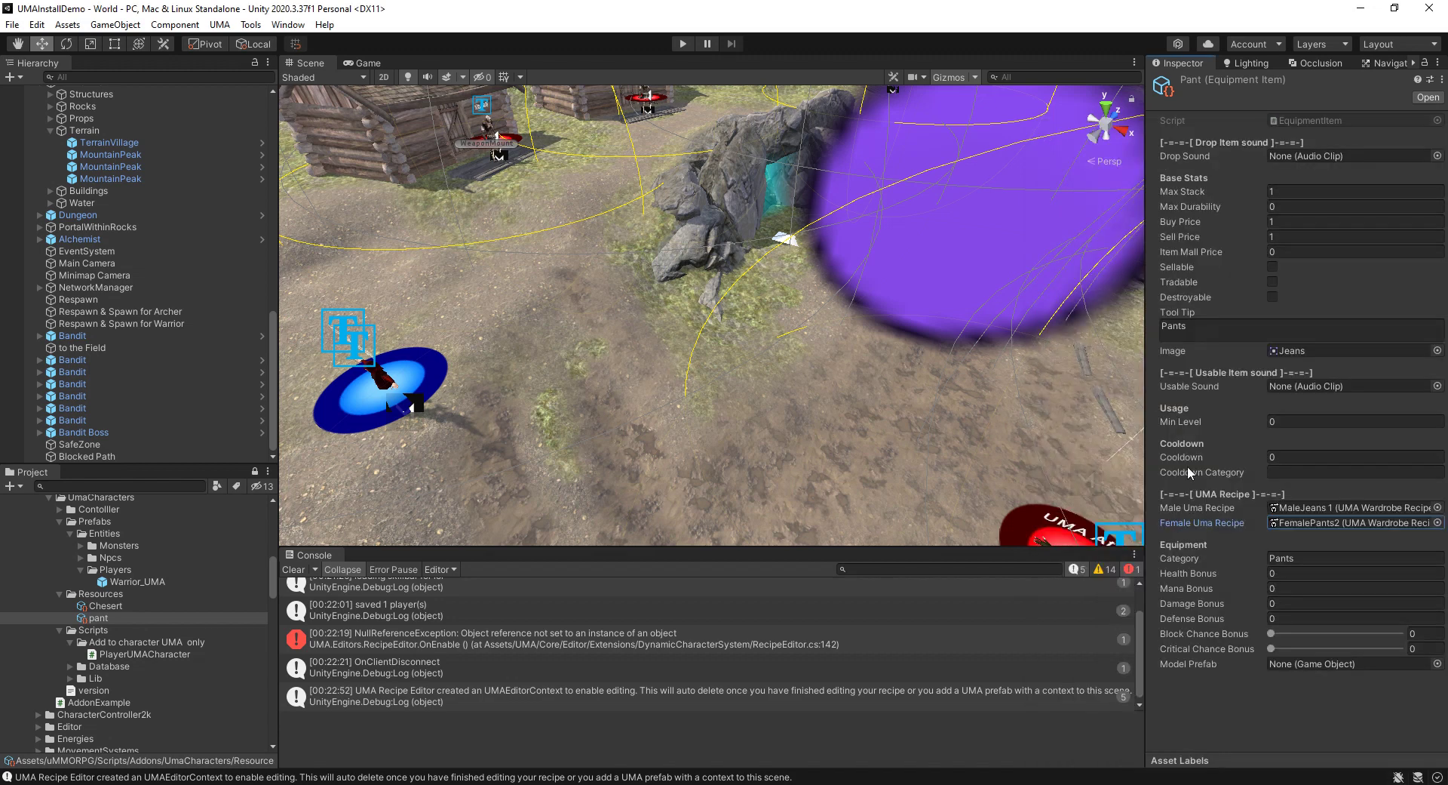